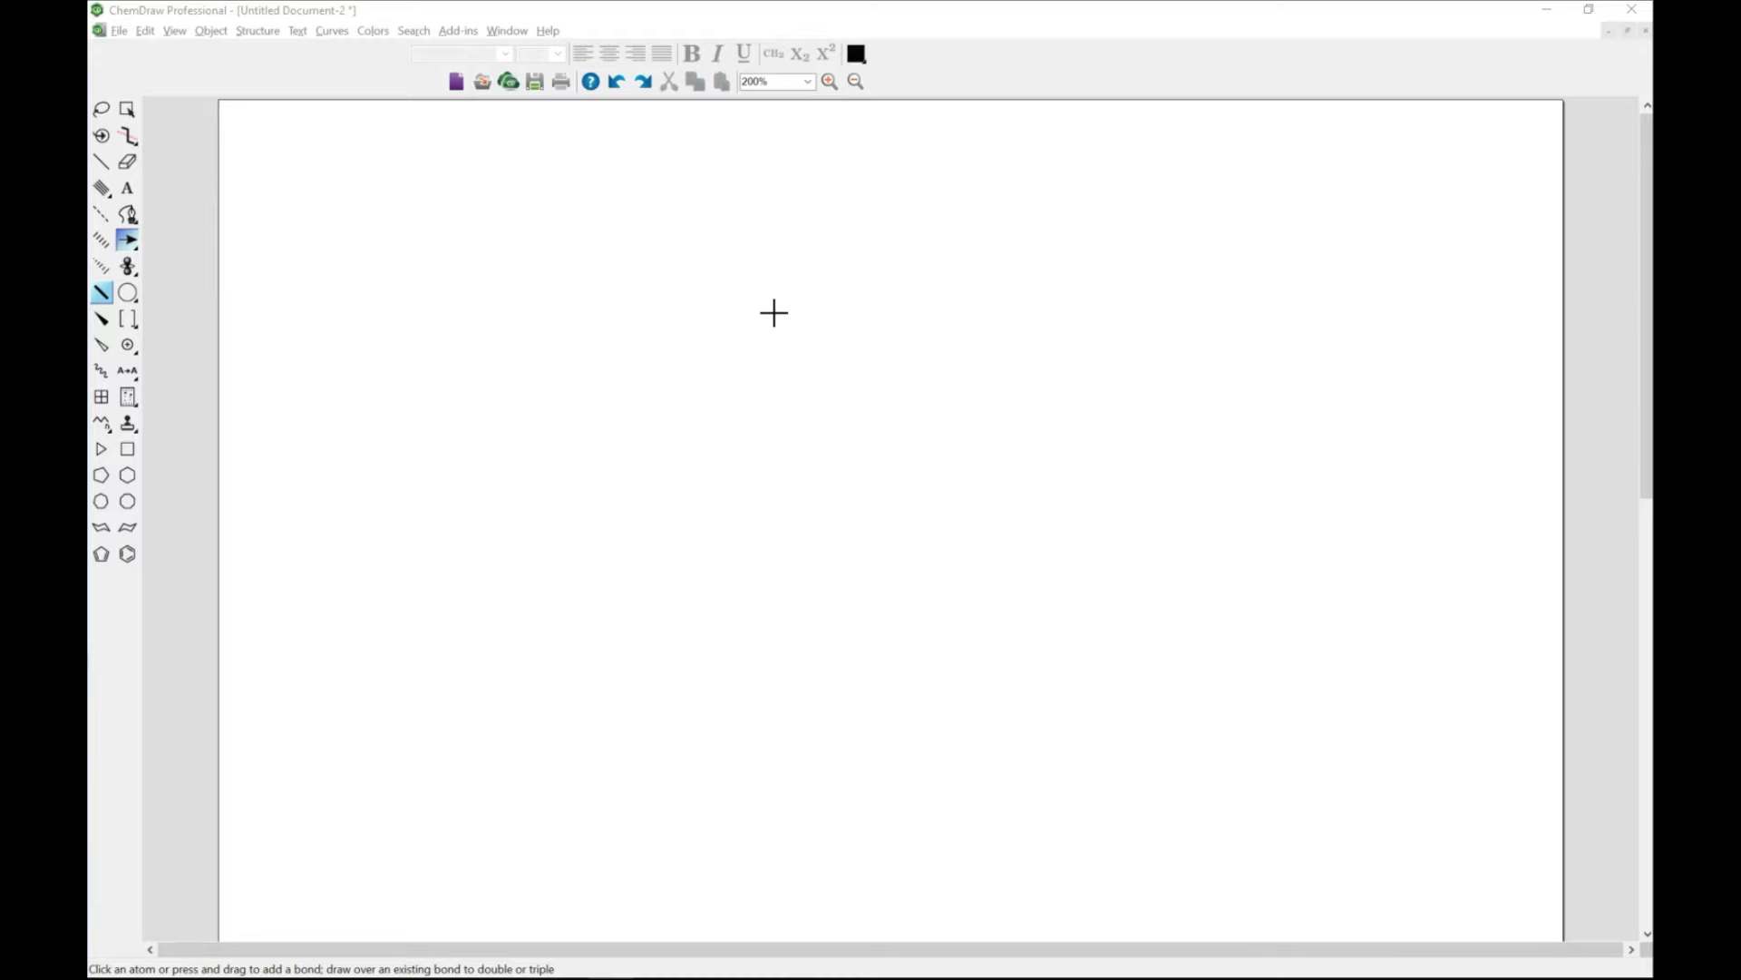
- Try the wedged-bond, chain, ring, table and orbital tools, then show all arrow styles
click(102, 187)
click(102, 370)
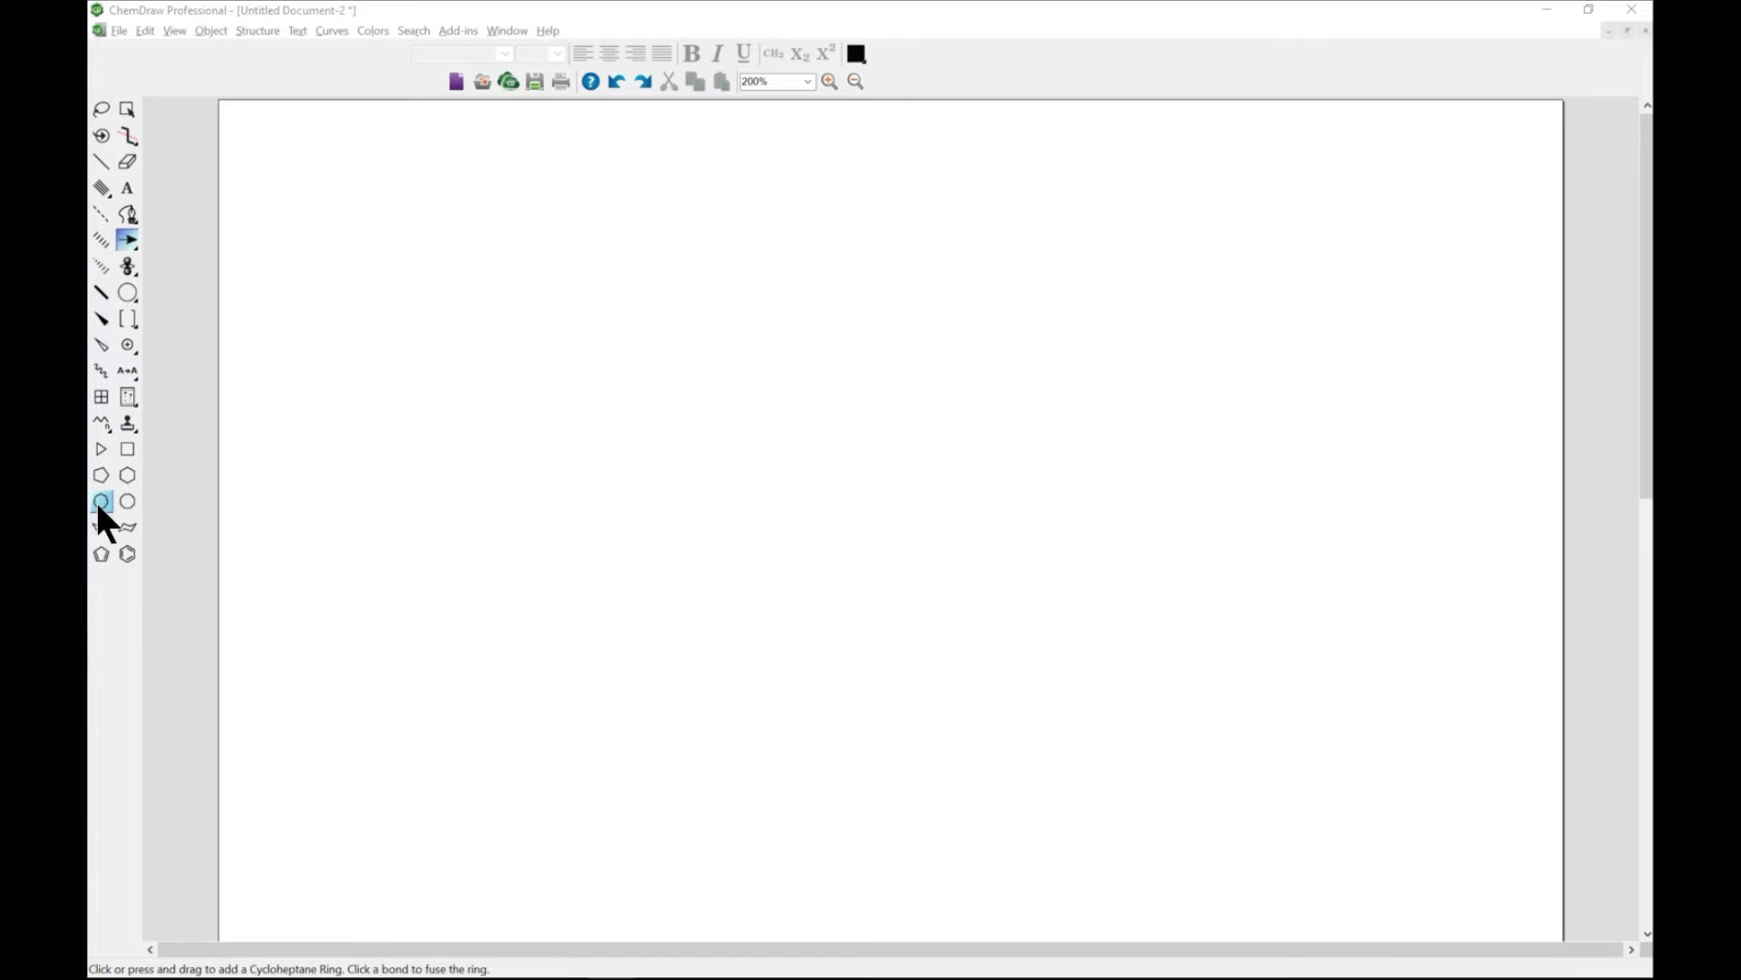
click(127, 500)
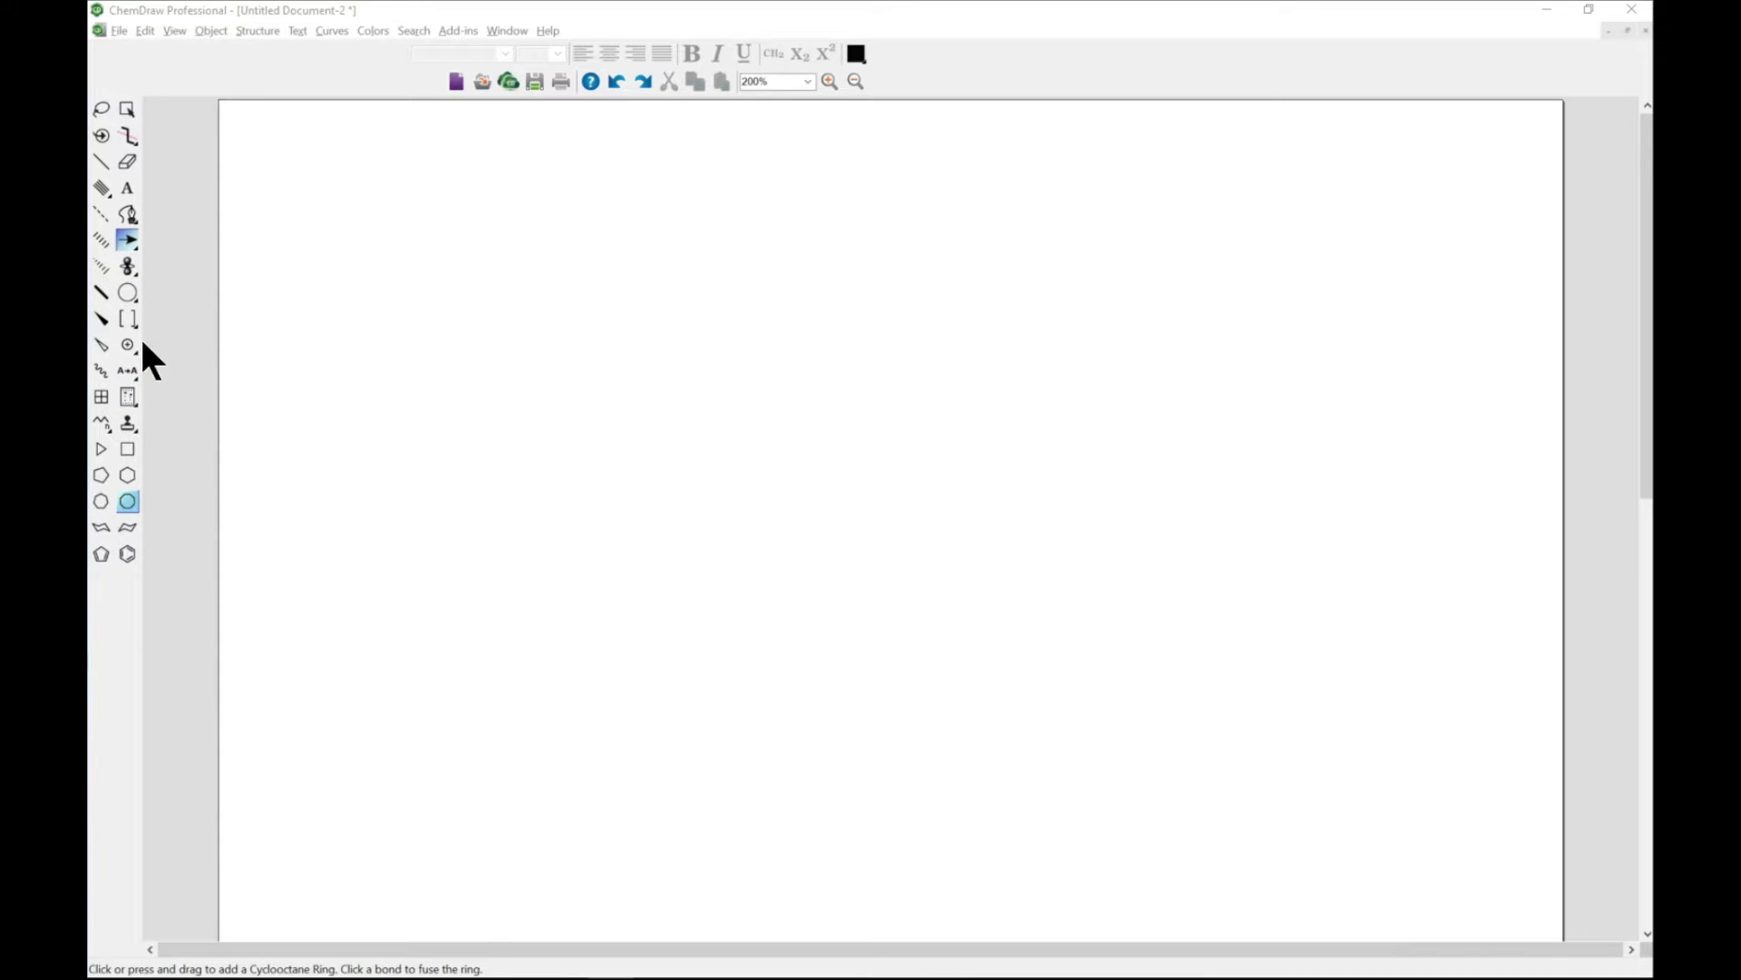
click(103, 394)
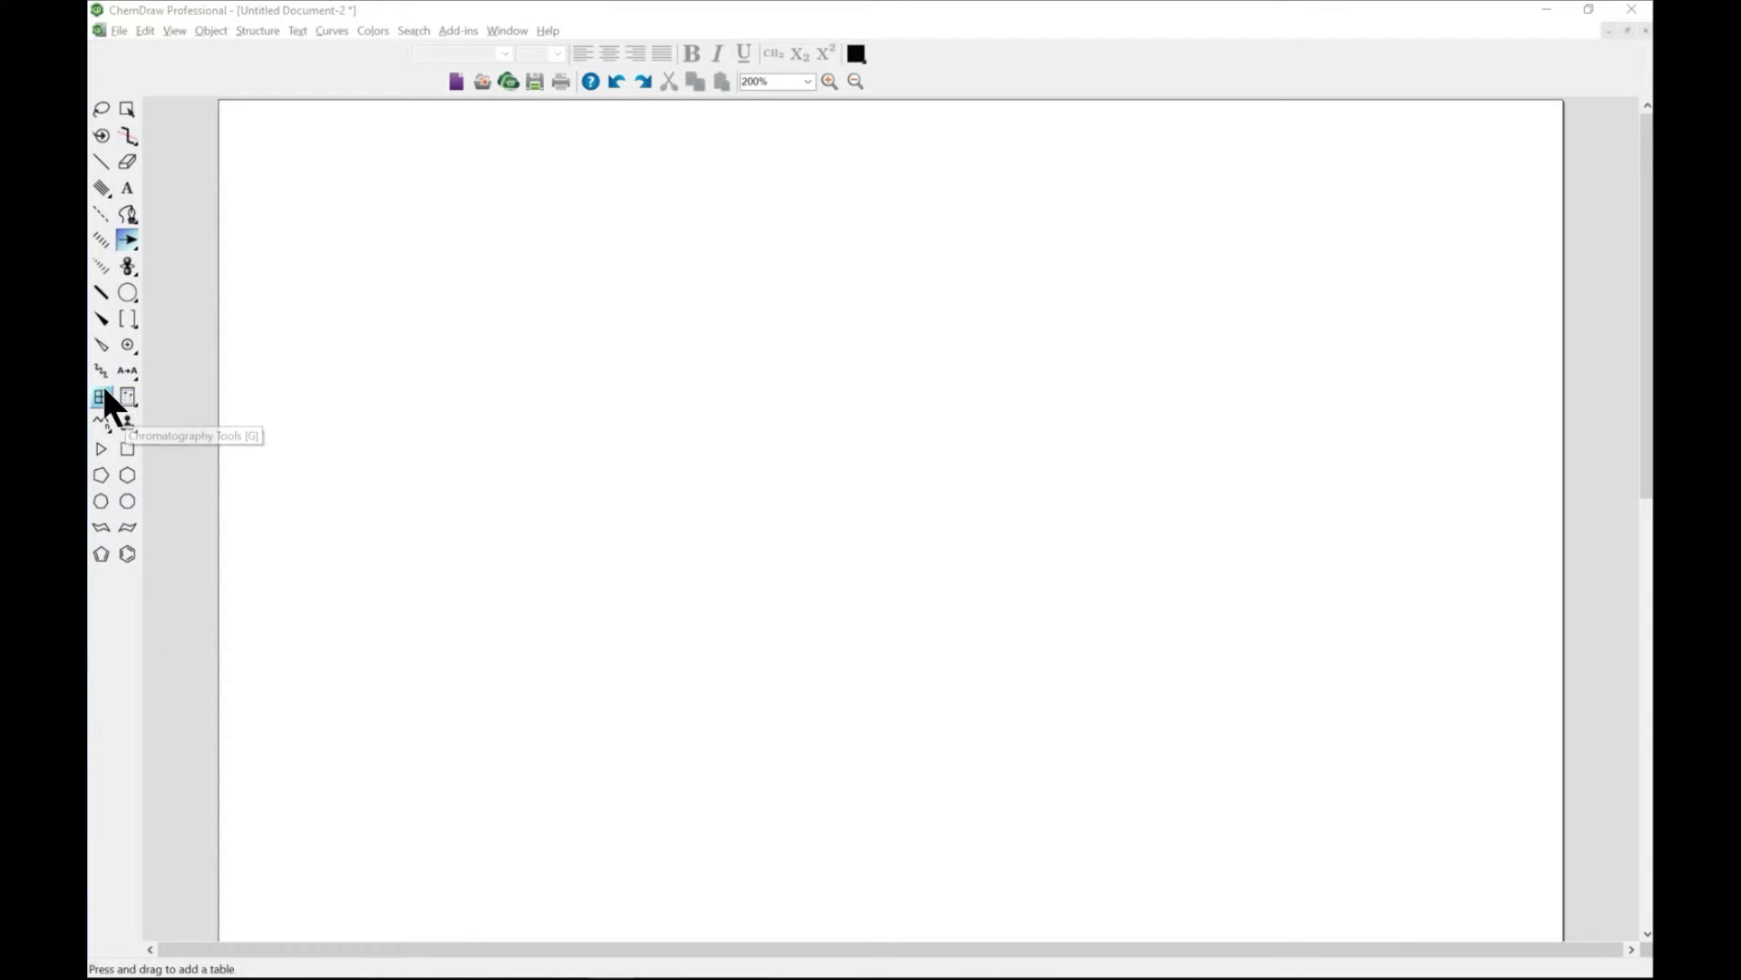
click(130, 239)
click(128, 266)
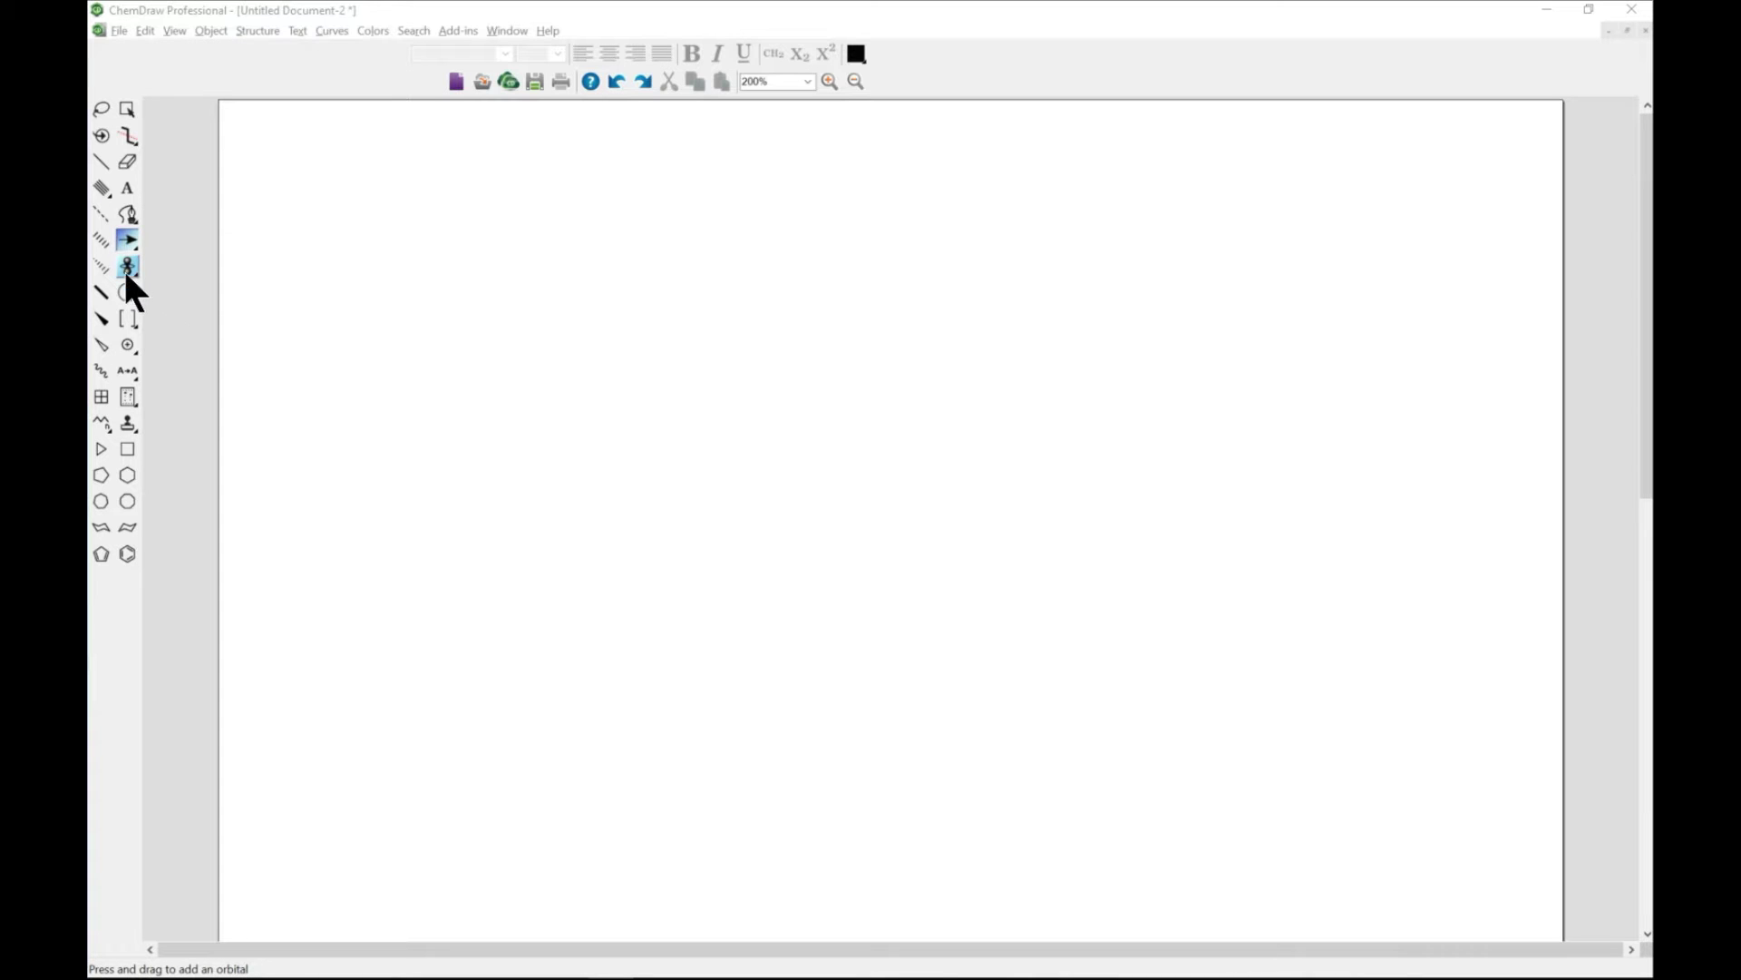
click(125, 241)
click(136, 247)
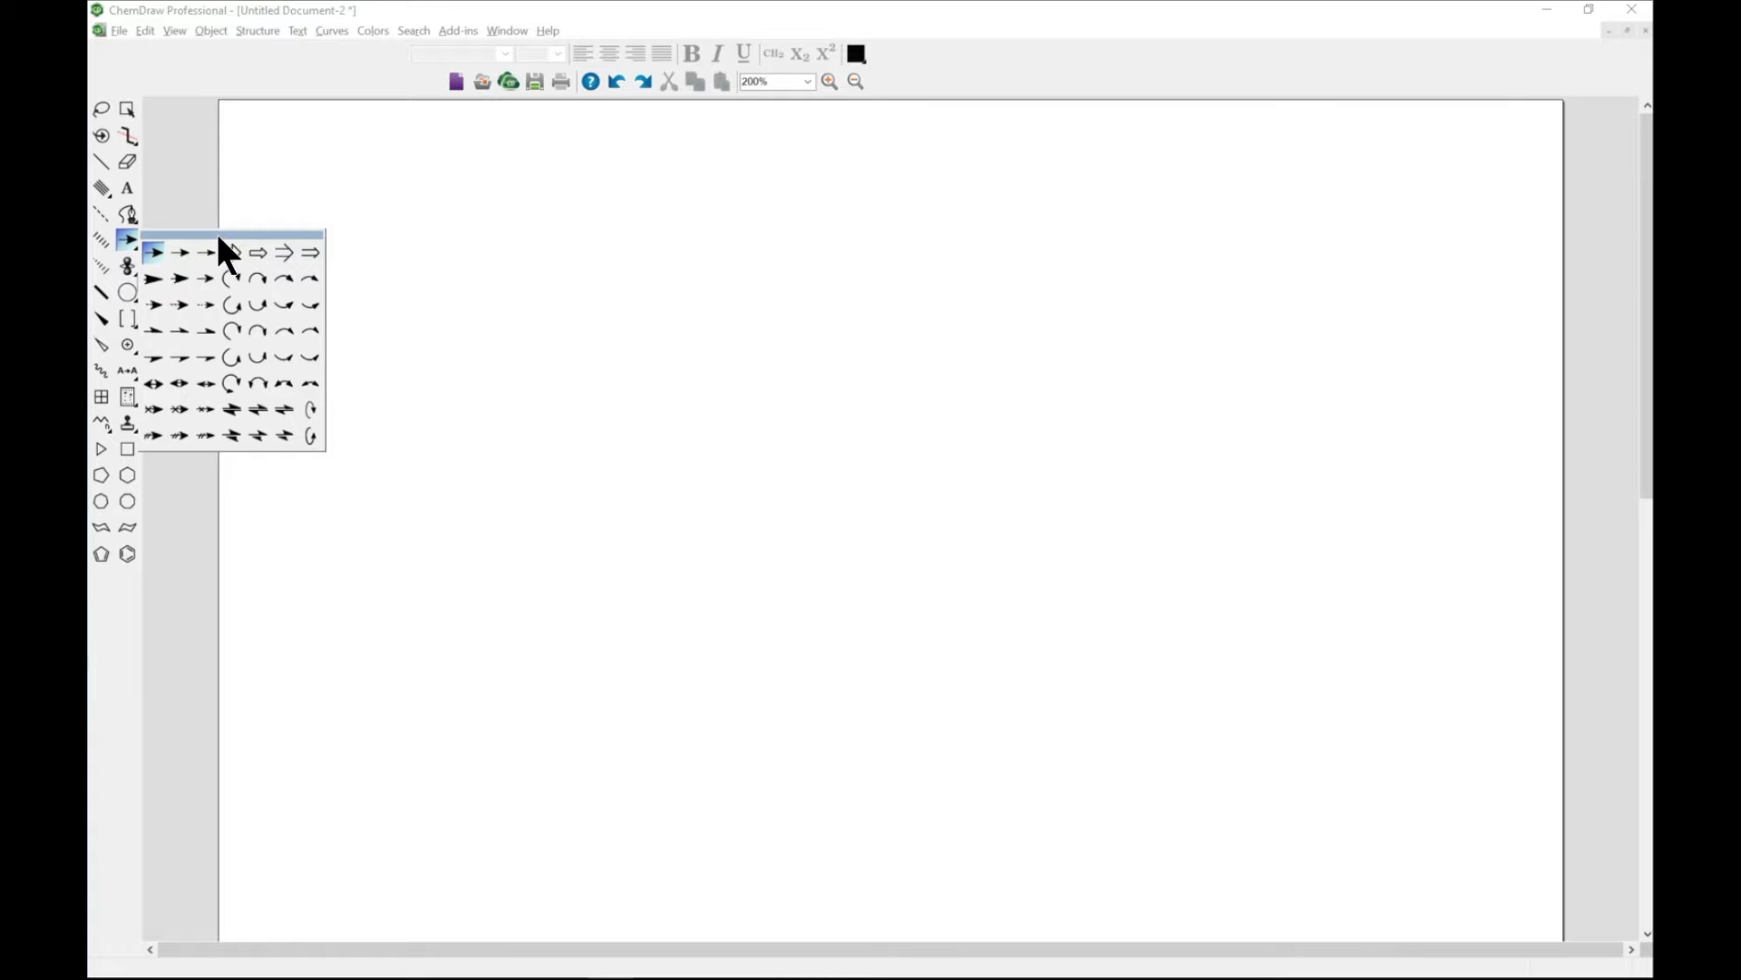
- Detach the arrow styles into a floating Arrows palette and pick the Solid (Large) arrow
drag(217, 237, 1393, 154)
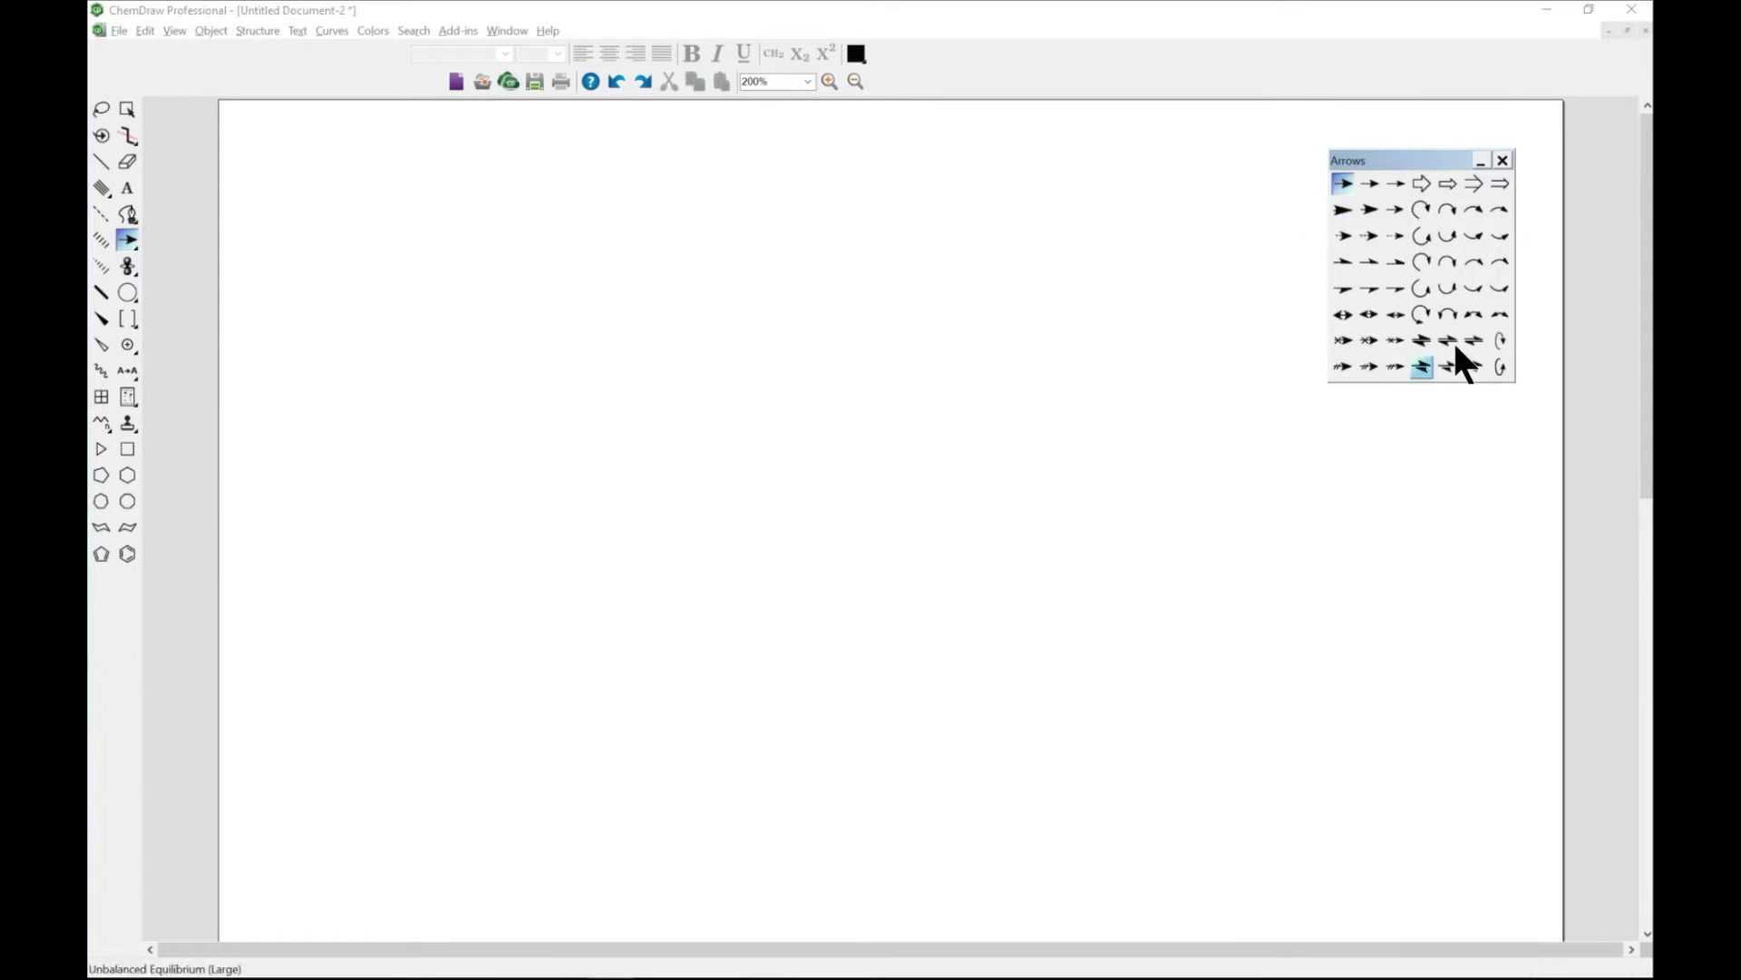
click(1343, 183)
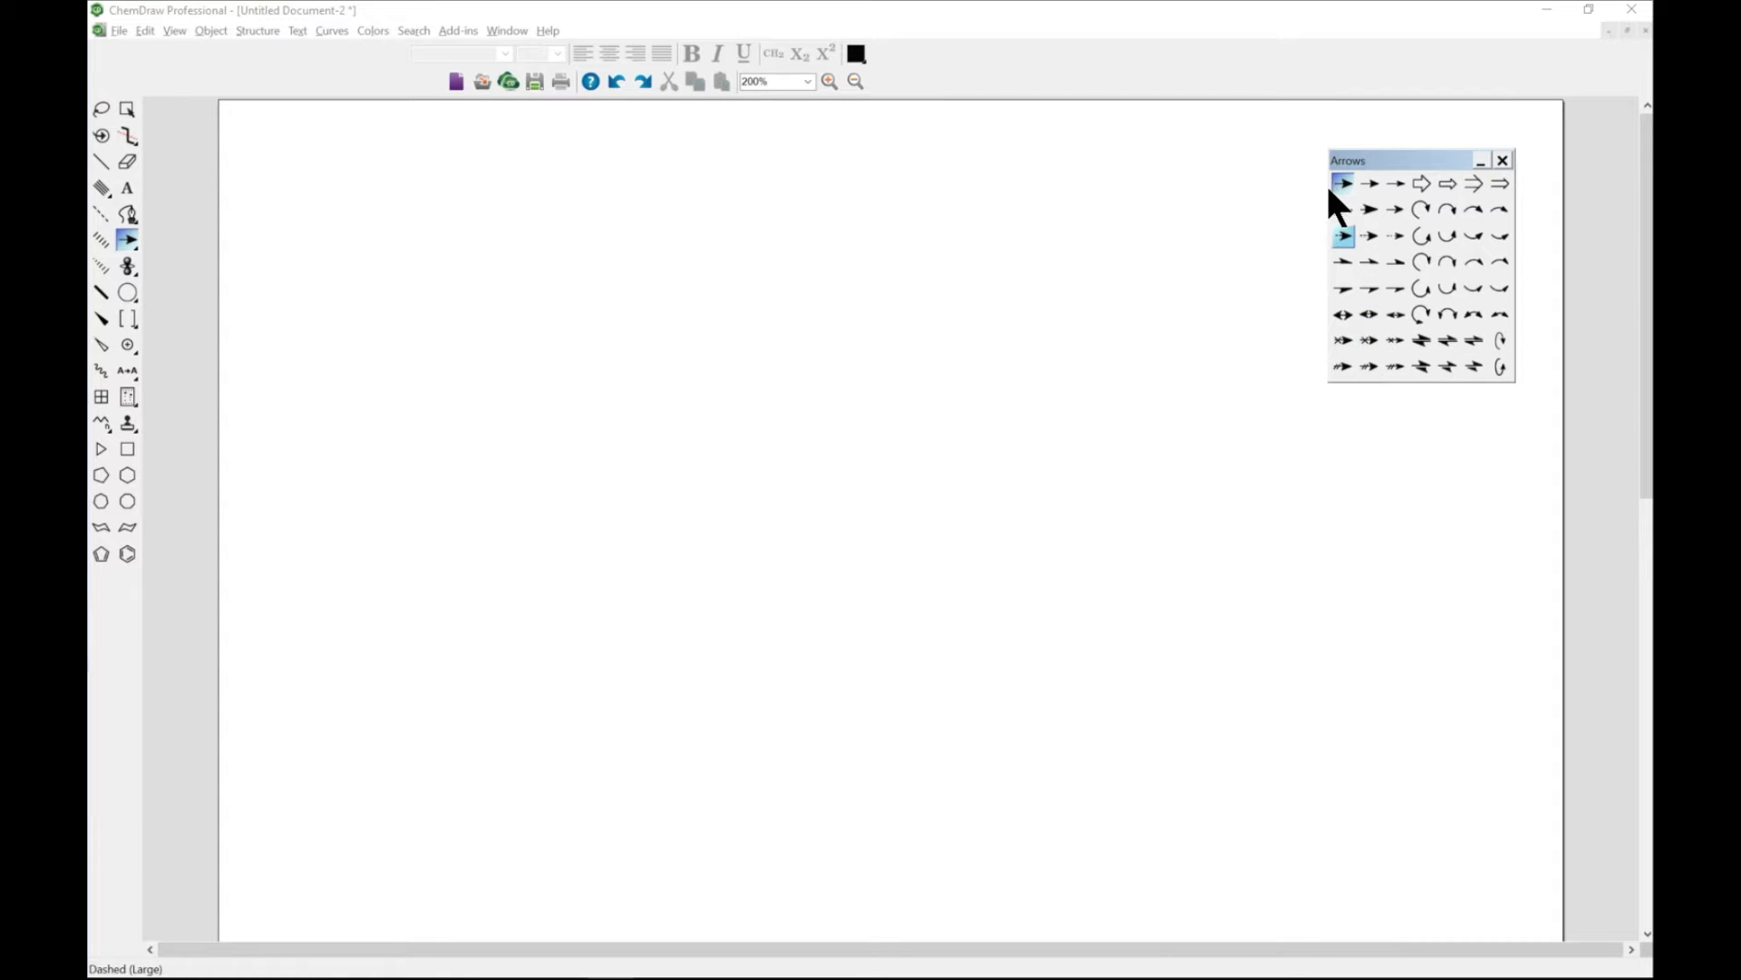
- Draw a horizontal arrow near the top and change its head from hollow to angled
mouse_move(417, 309)
mouse_down()
mouse_move(759, 326)
mouse_move(782, 281)
mouse_up()
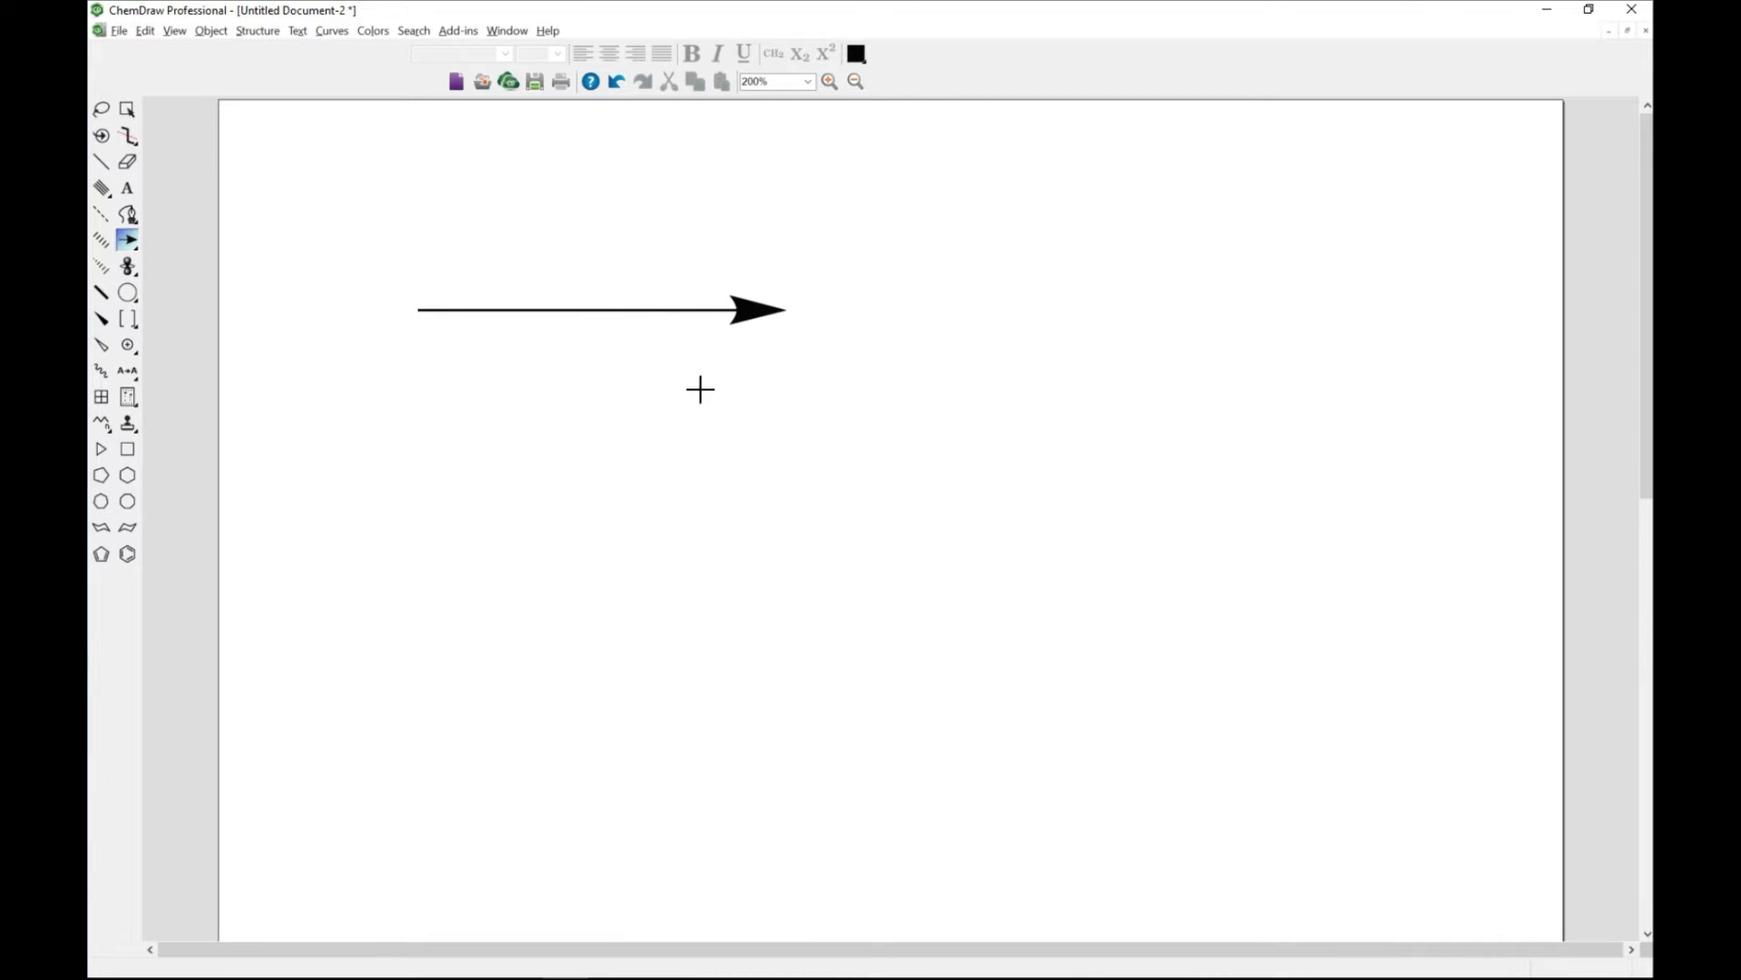
right_click(742, 311)
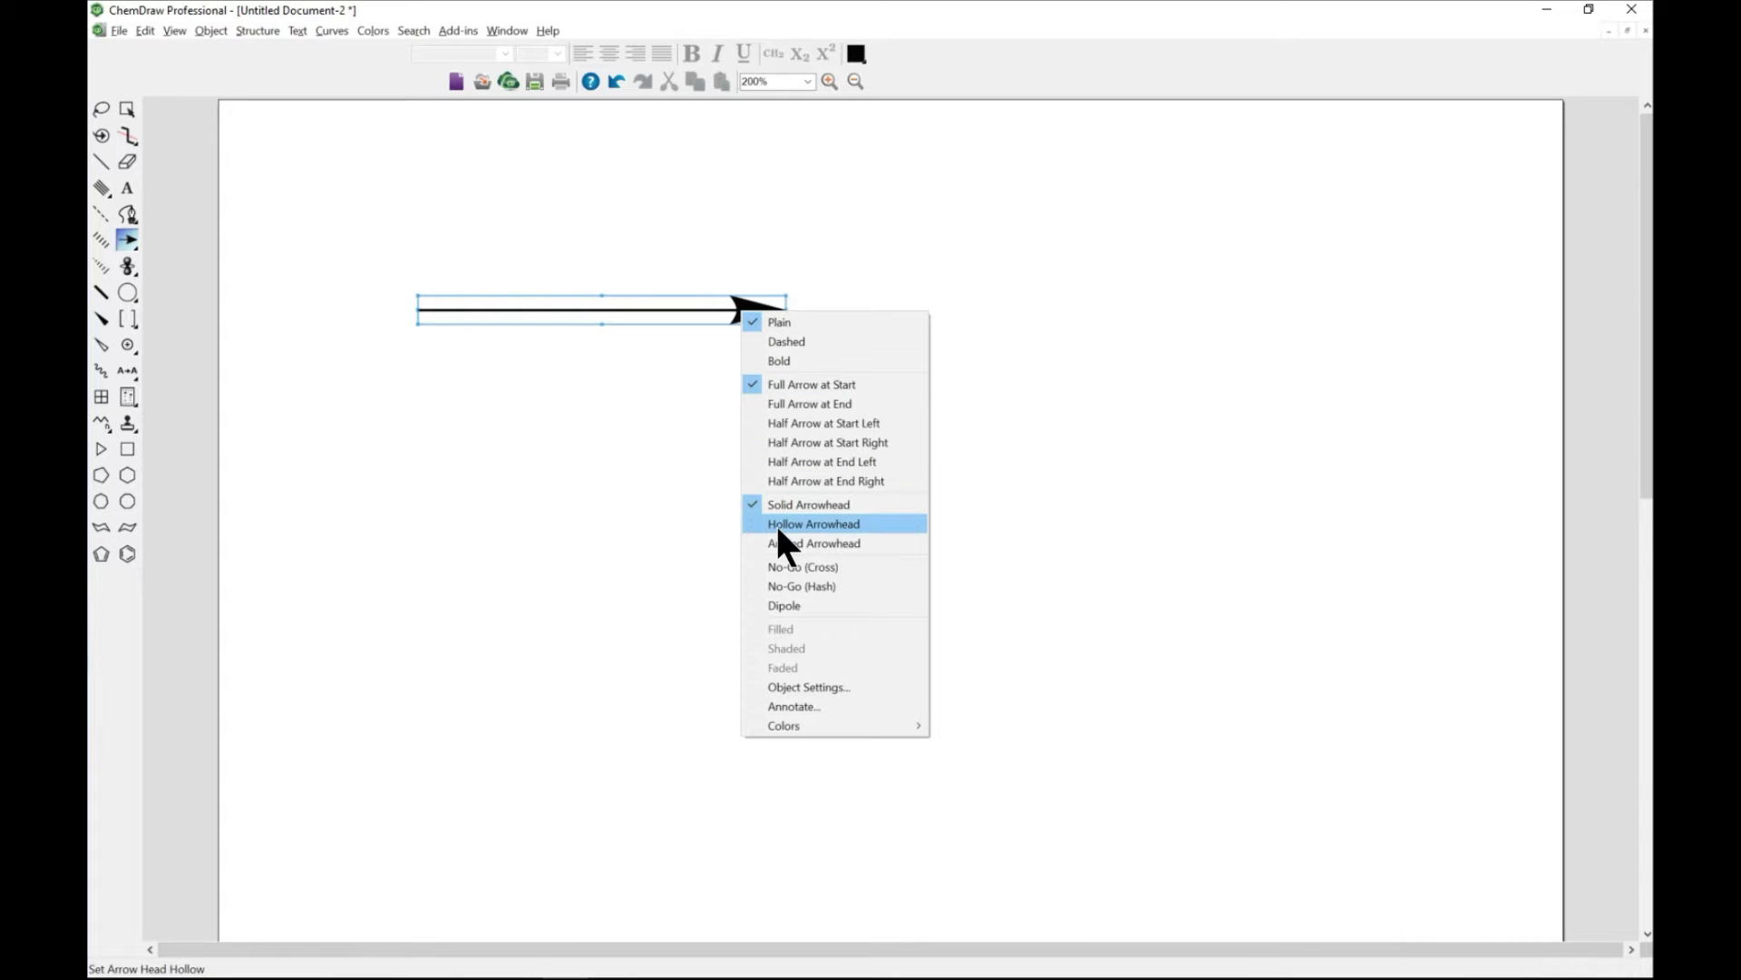
click(832, 523)
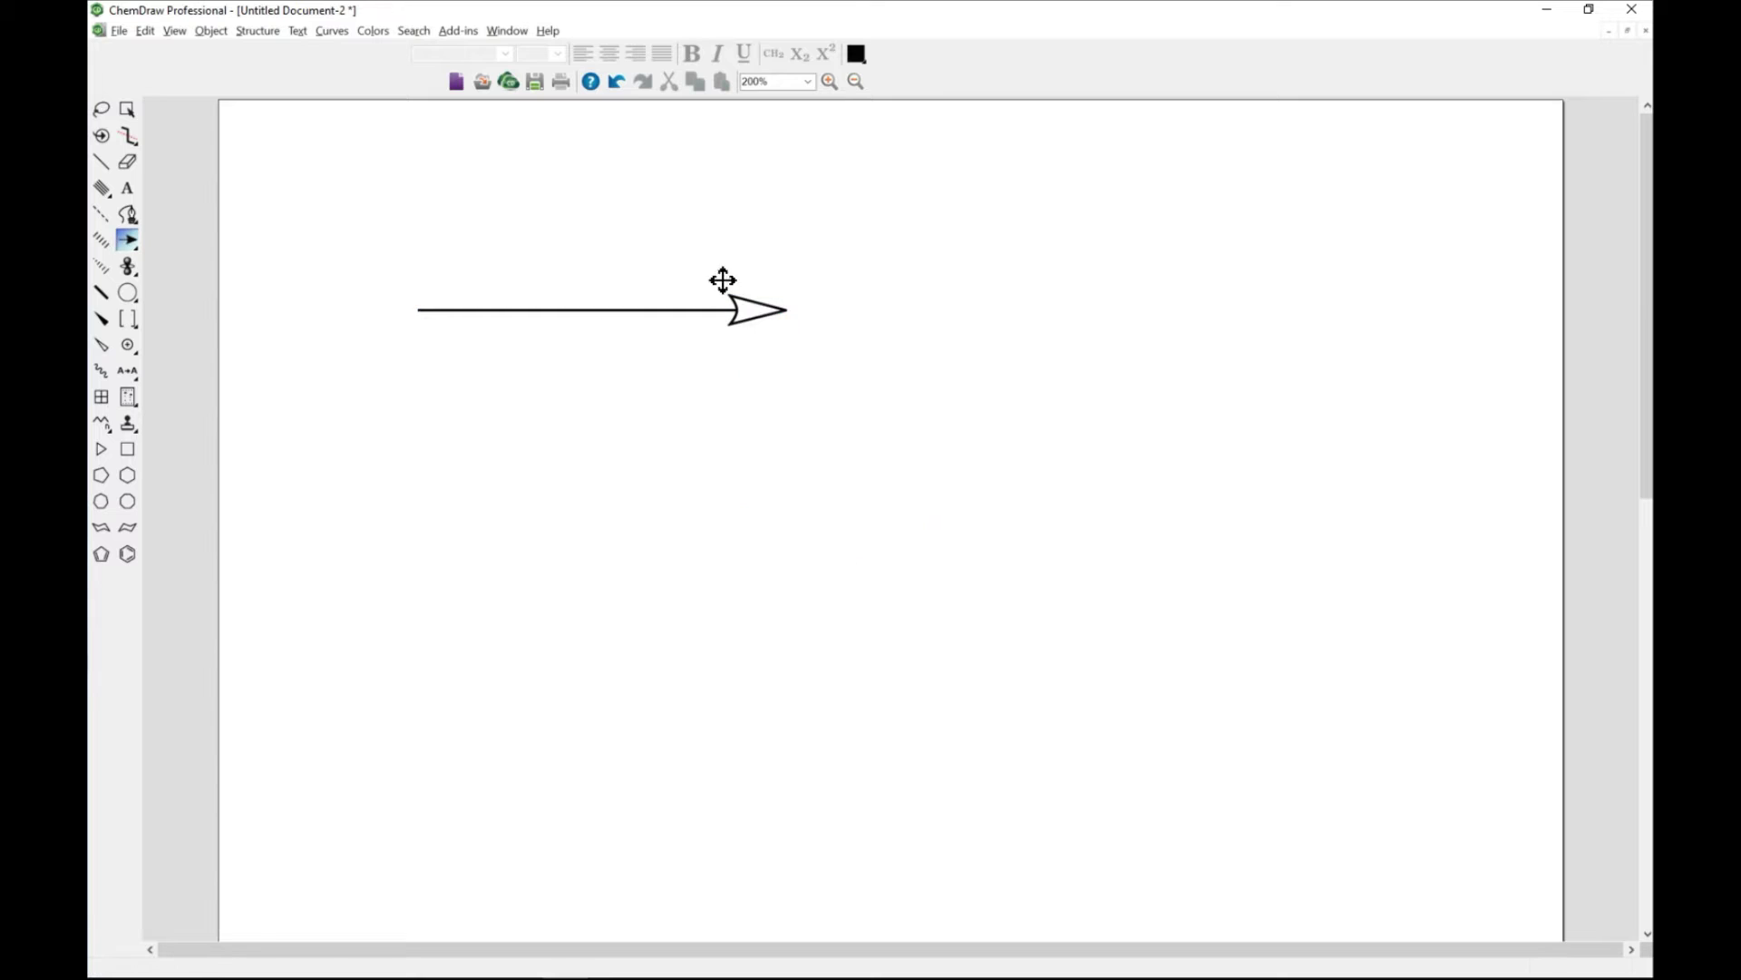
right_click(749, 315)
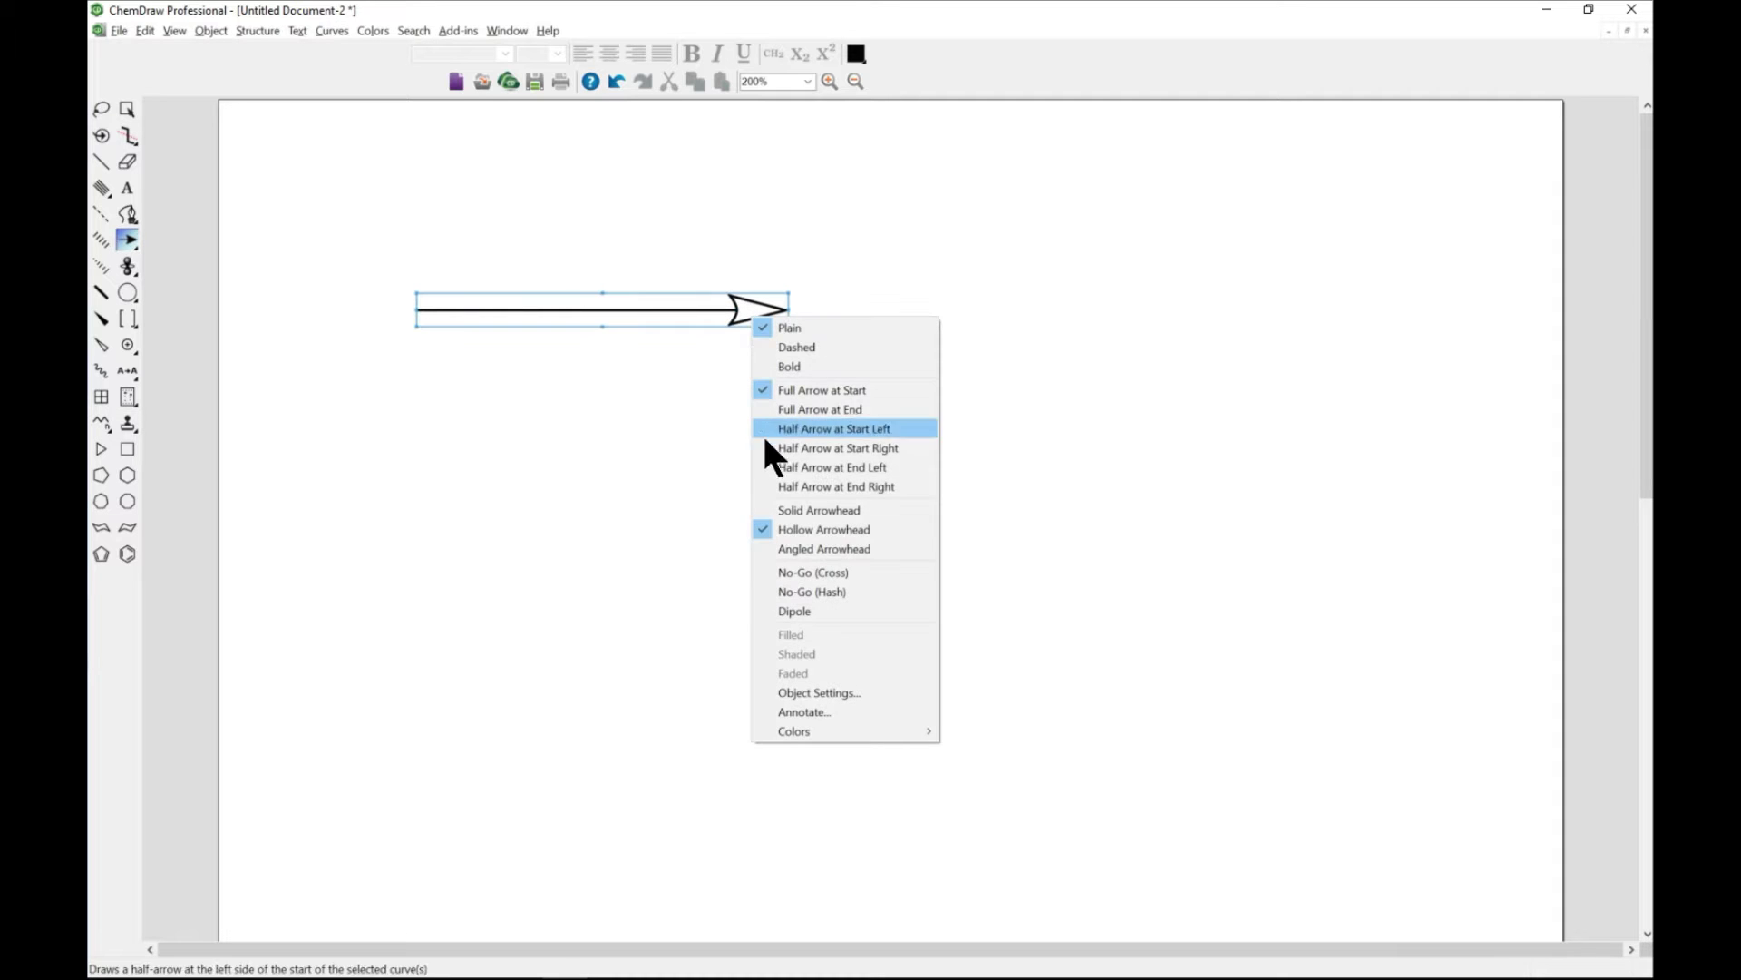
click(813, 547)
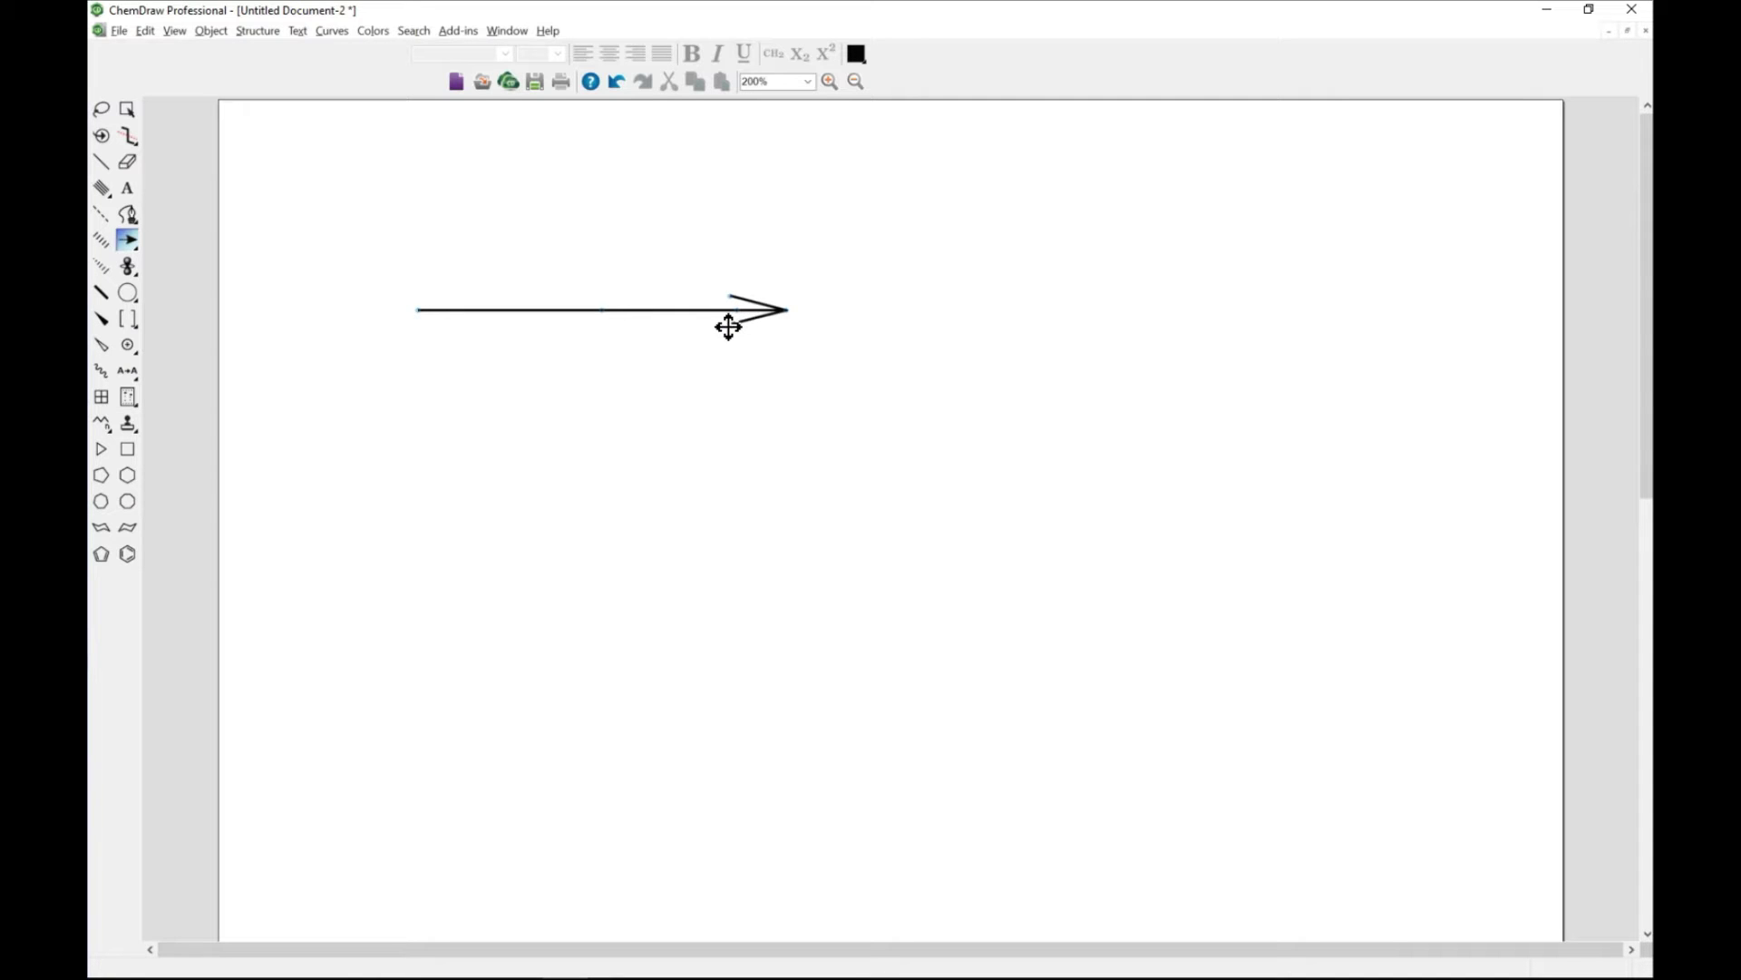
- Enlarge the arrowhead, switch it to Hollow Arrowhead and widen its barbs
mouse_move(732, 325)
mouse_down()
mouse_move(786, 416)
mouse_move(729, 330)
mouse_up()
right_click(731, 328)
click(792, 542)
mouse_move(731, 327)
mouse_down()
mouse_move(736, 353)
mouse_move(722, 330)
mouse_up()
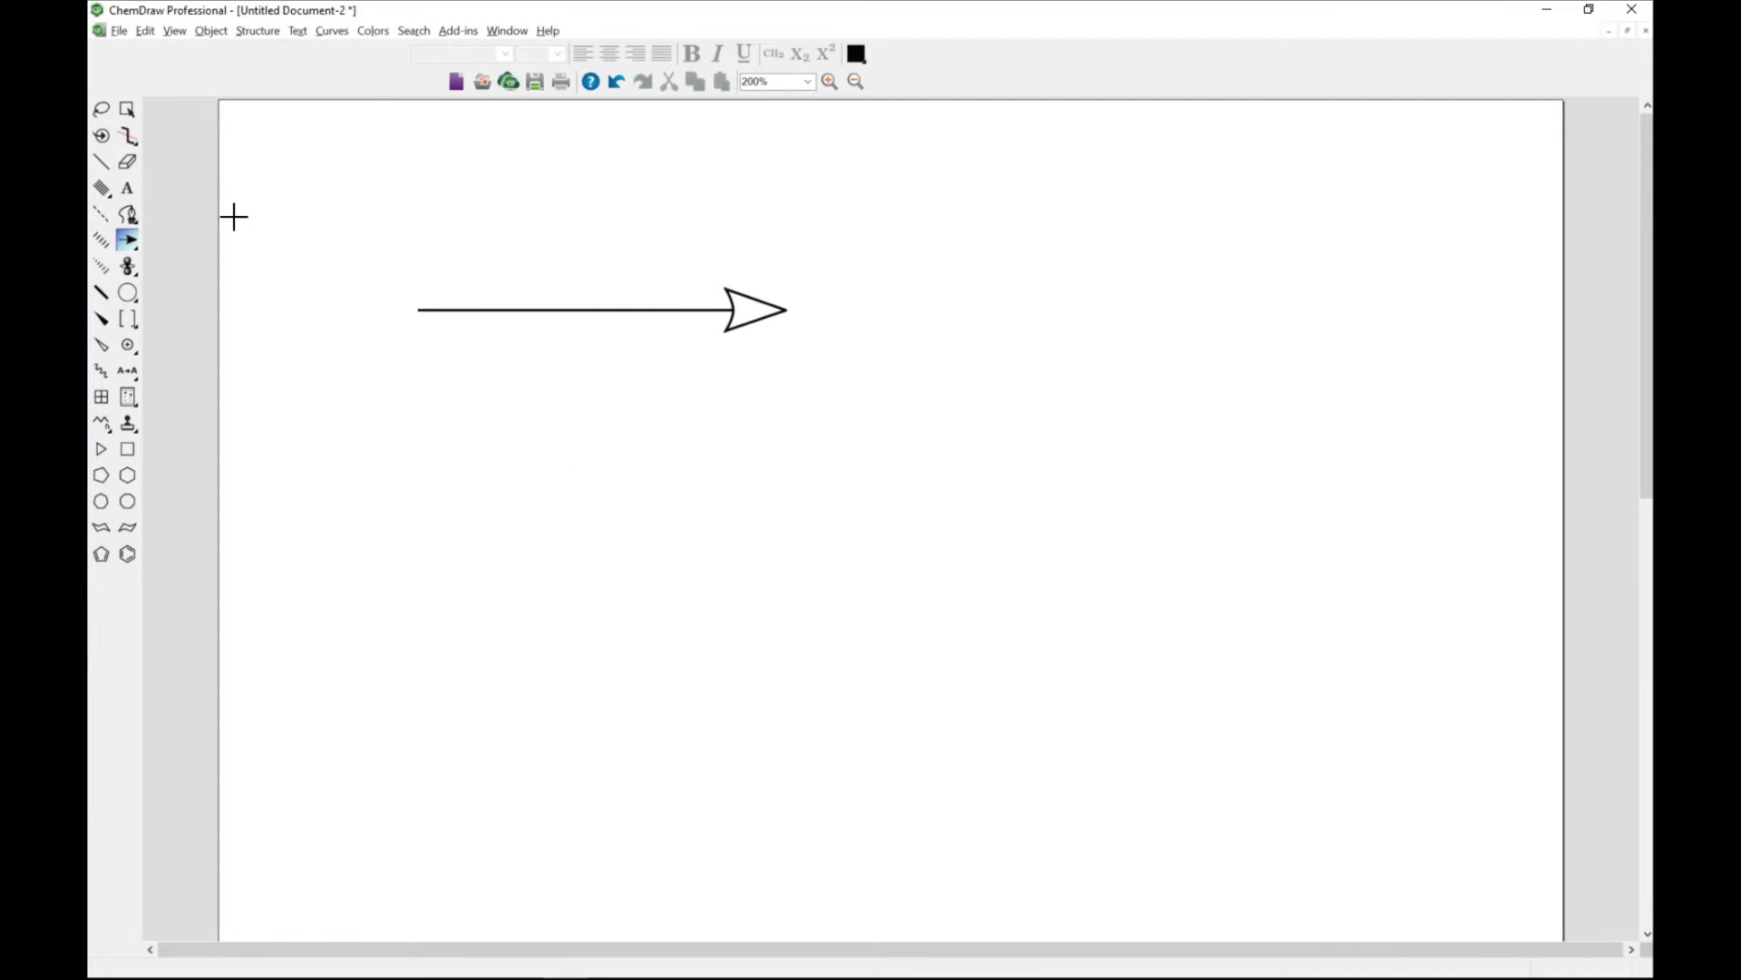
- Reopen the Arrows flyout and tear it off as a floating palette again
click(133, 243)
drag(145, 256, 1135, 218)
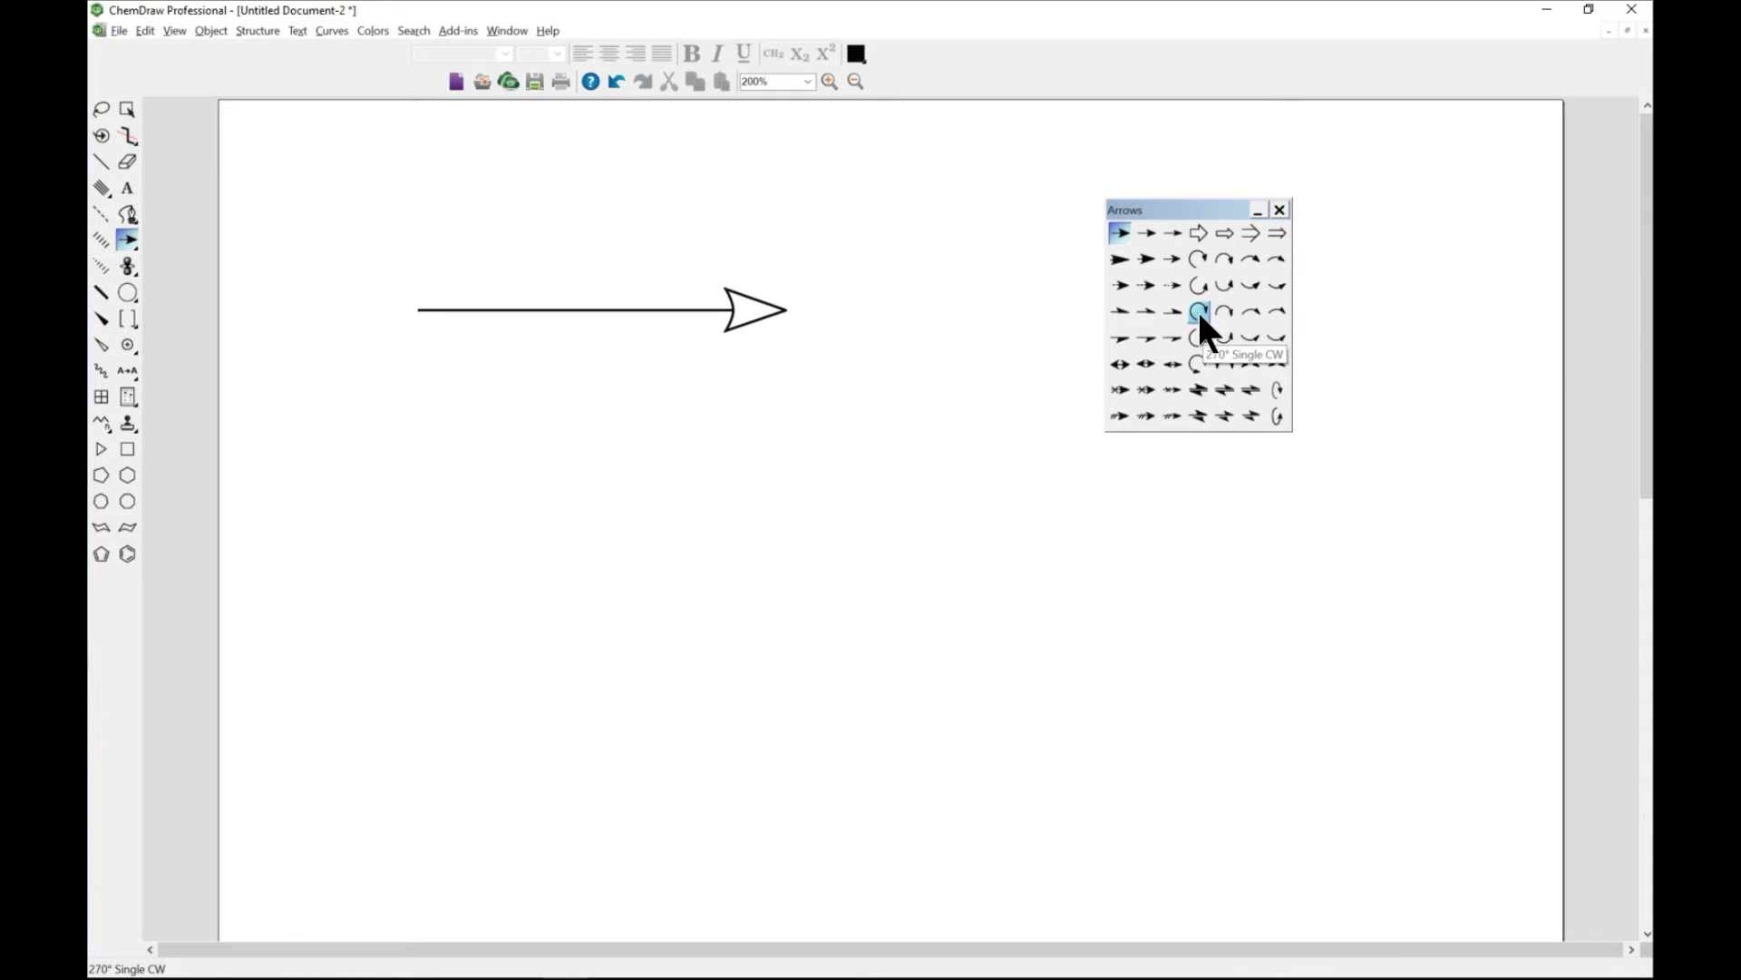
- Draw two 120° clockwise curved arrows and make the first one dashed and bold
click(1248, 261)
mouse_move(618, 528)
mouse_down()
mouse_move(797, 493)
mouse_move(884, 564)
mouse_move(895, 540)
mouse_up()
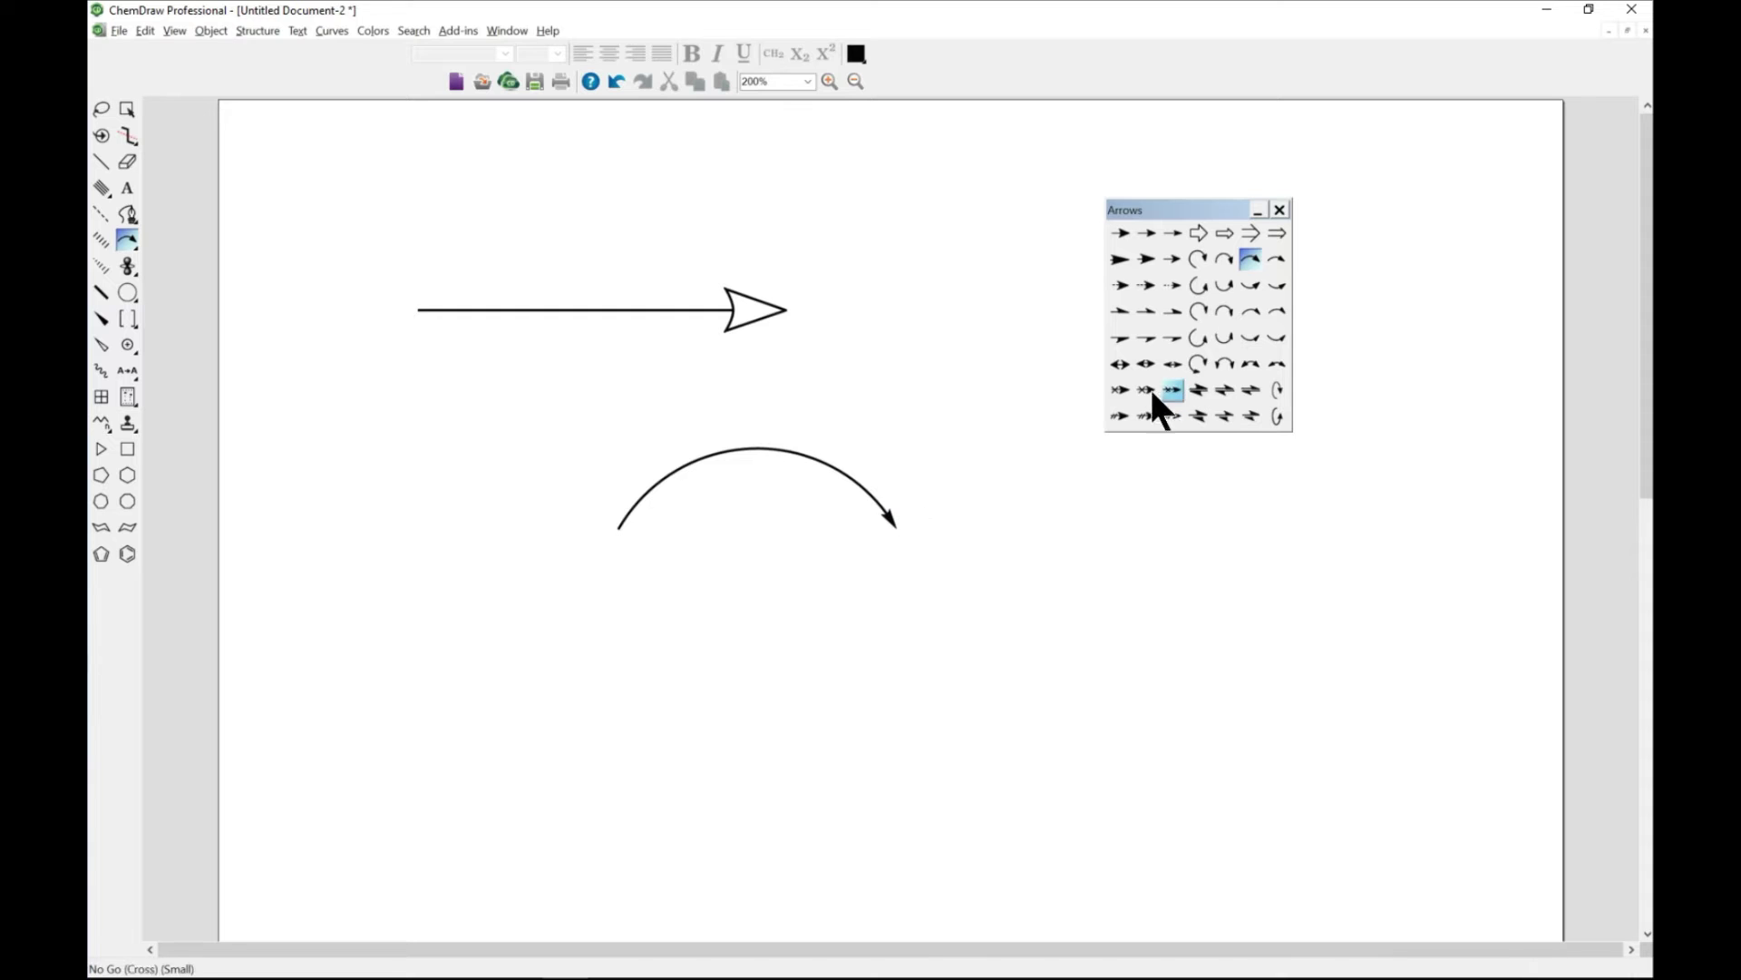
click(1013, 553)
right_click(886, 516)
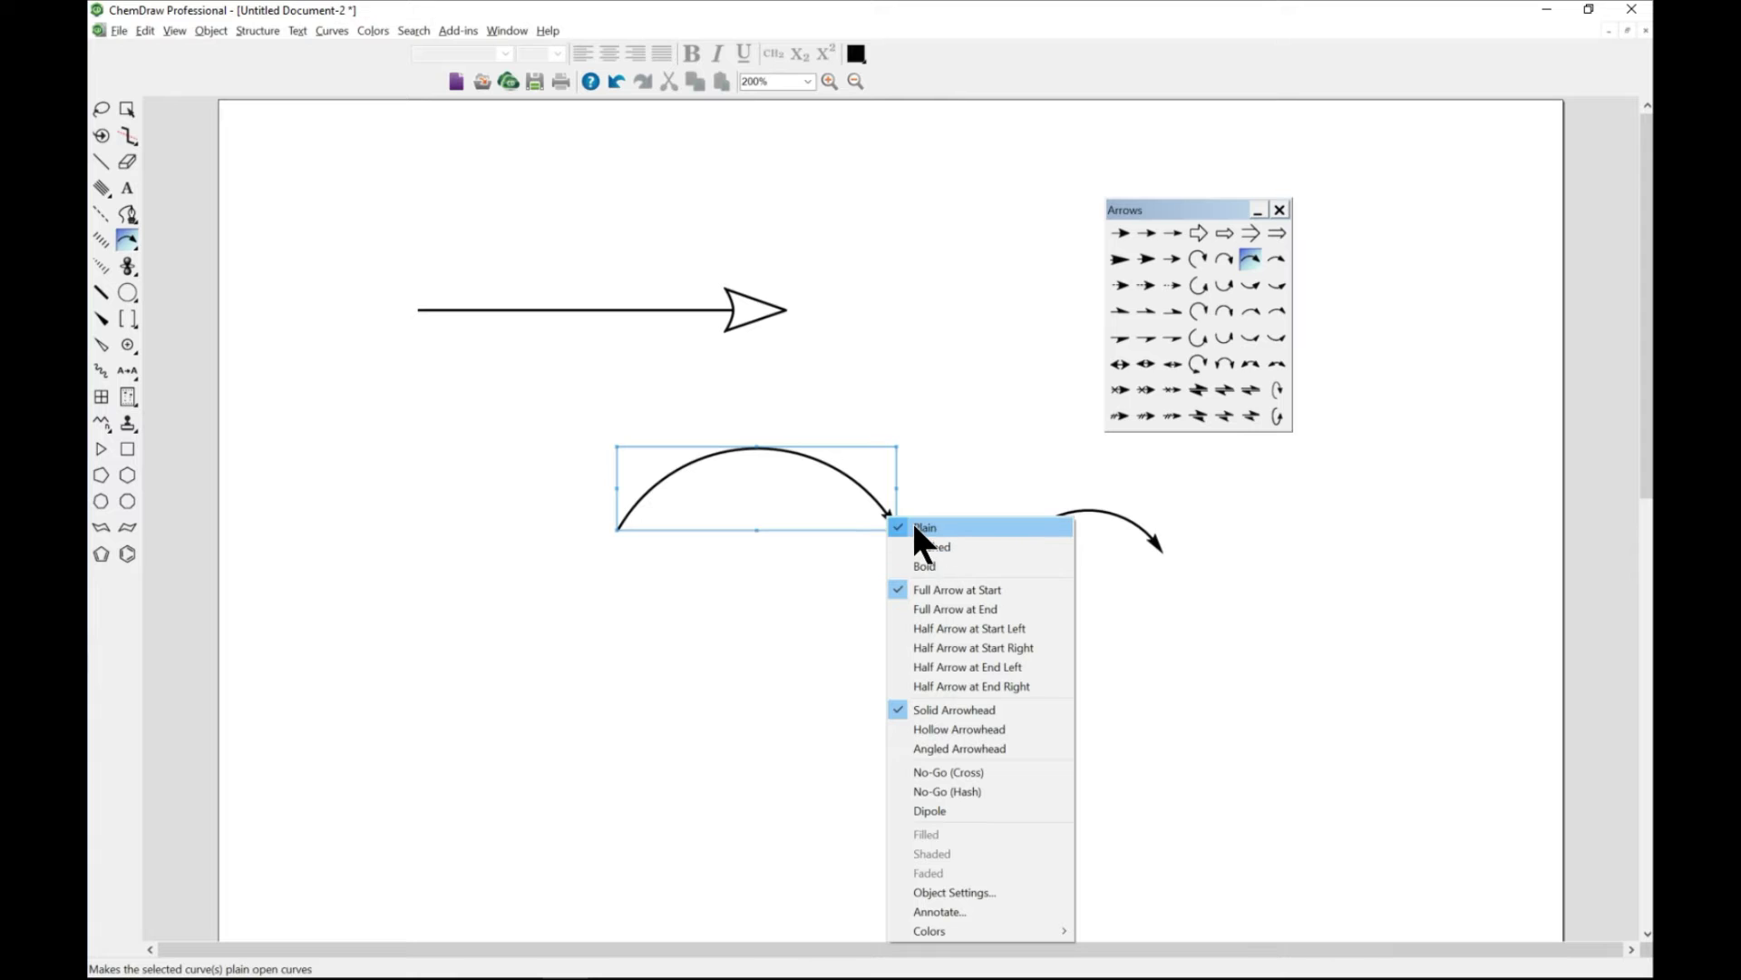
click(920, 545)
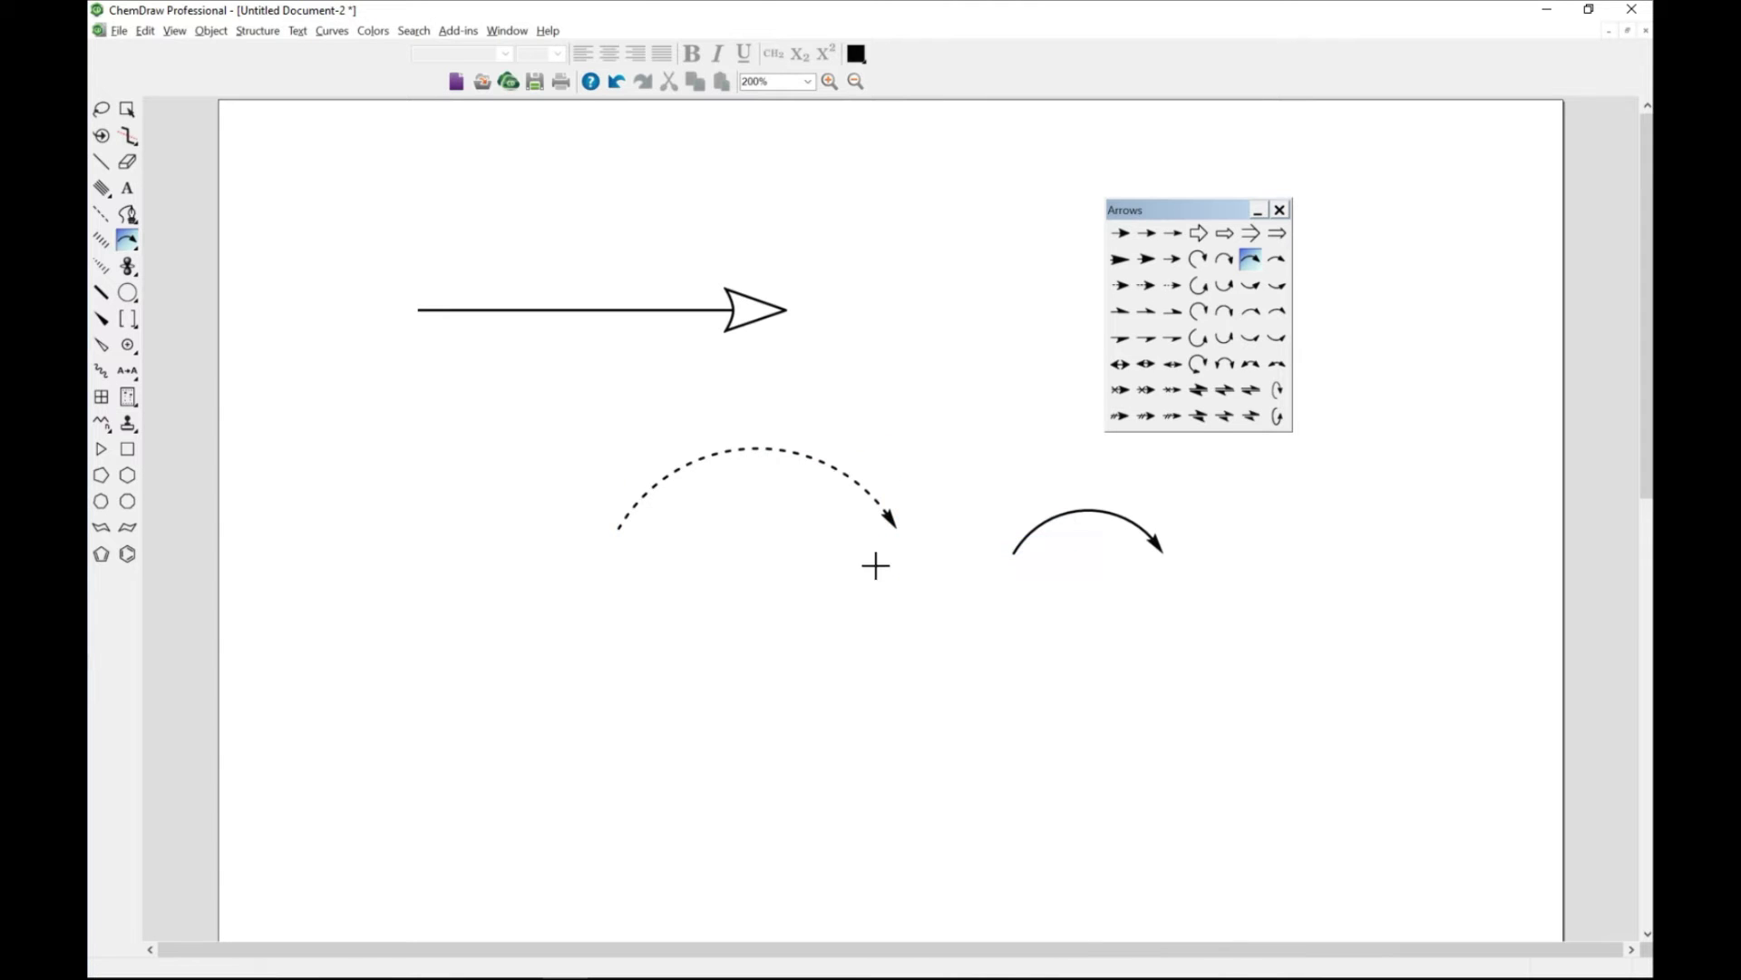
right_click(888, 511)
click(923, 564)
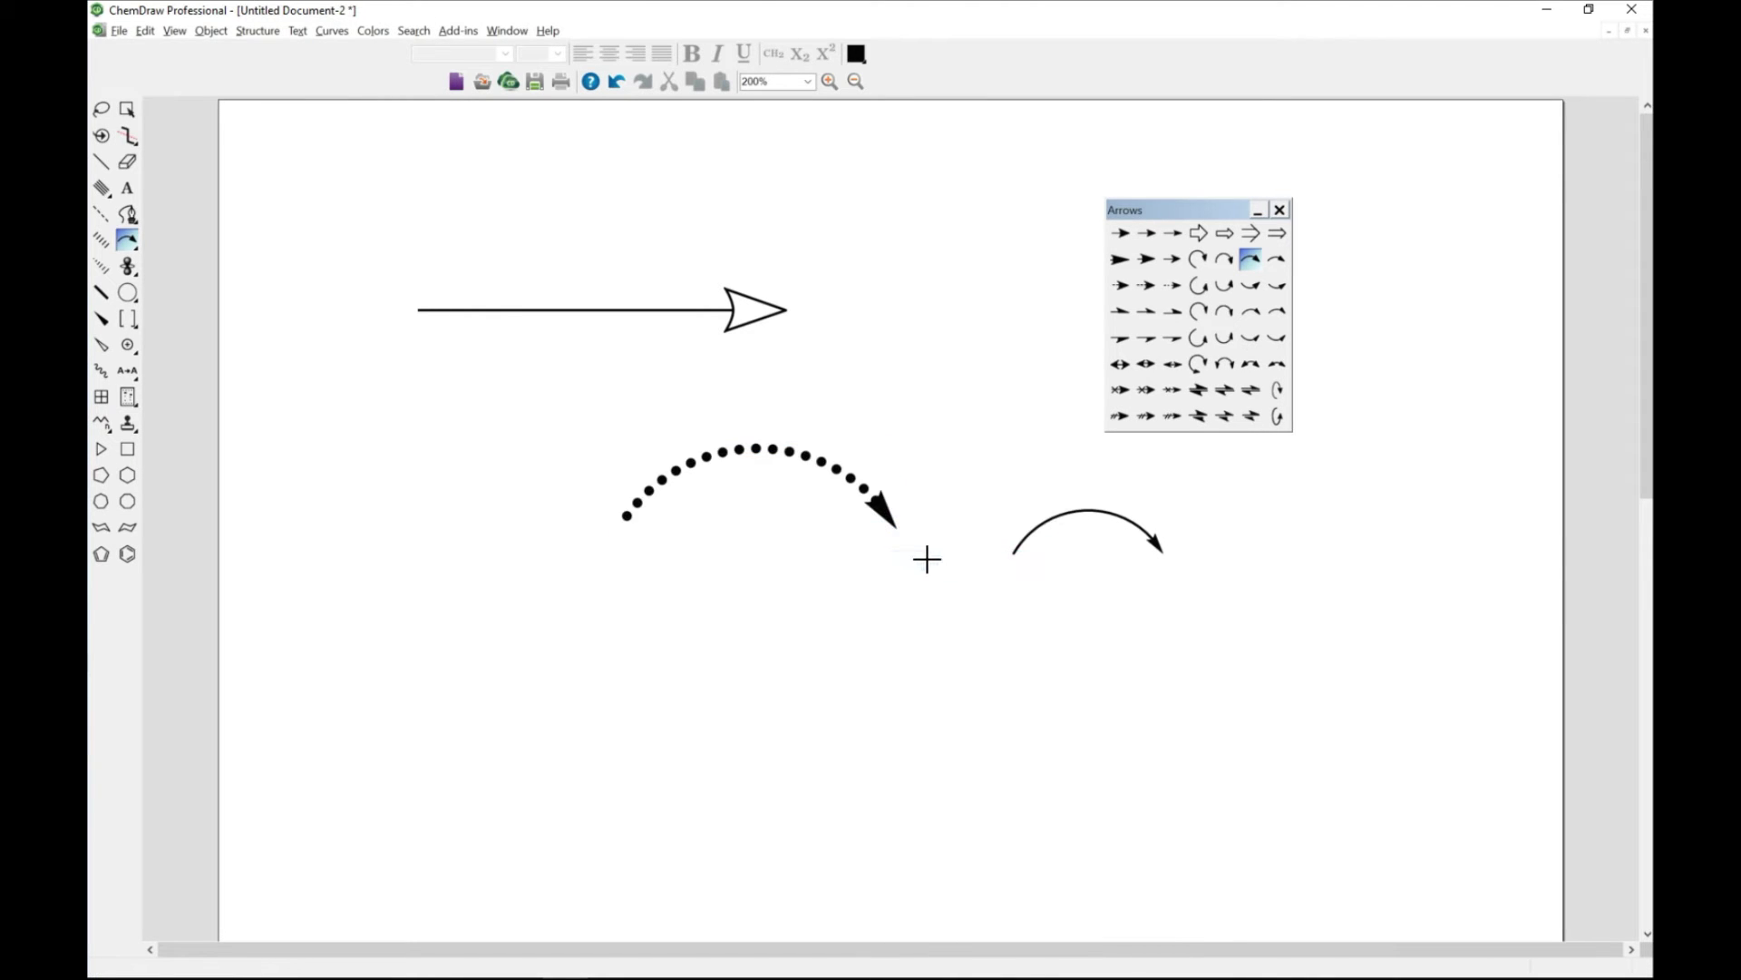
- Give the first arc a full head at its end, a half head at its start, and a No-Go hash mark
right_click(888, 517)
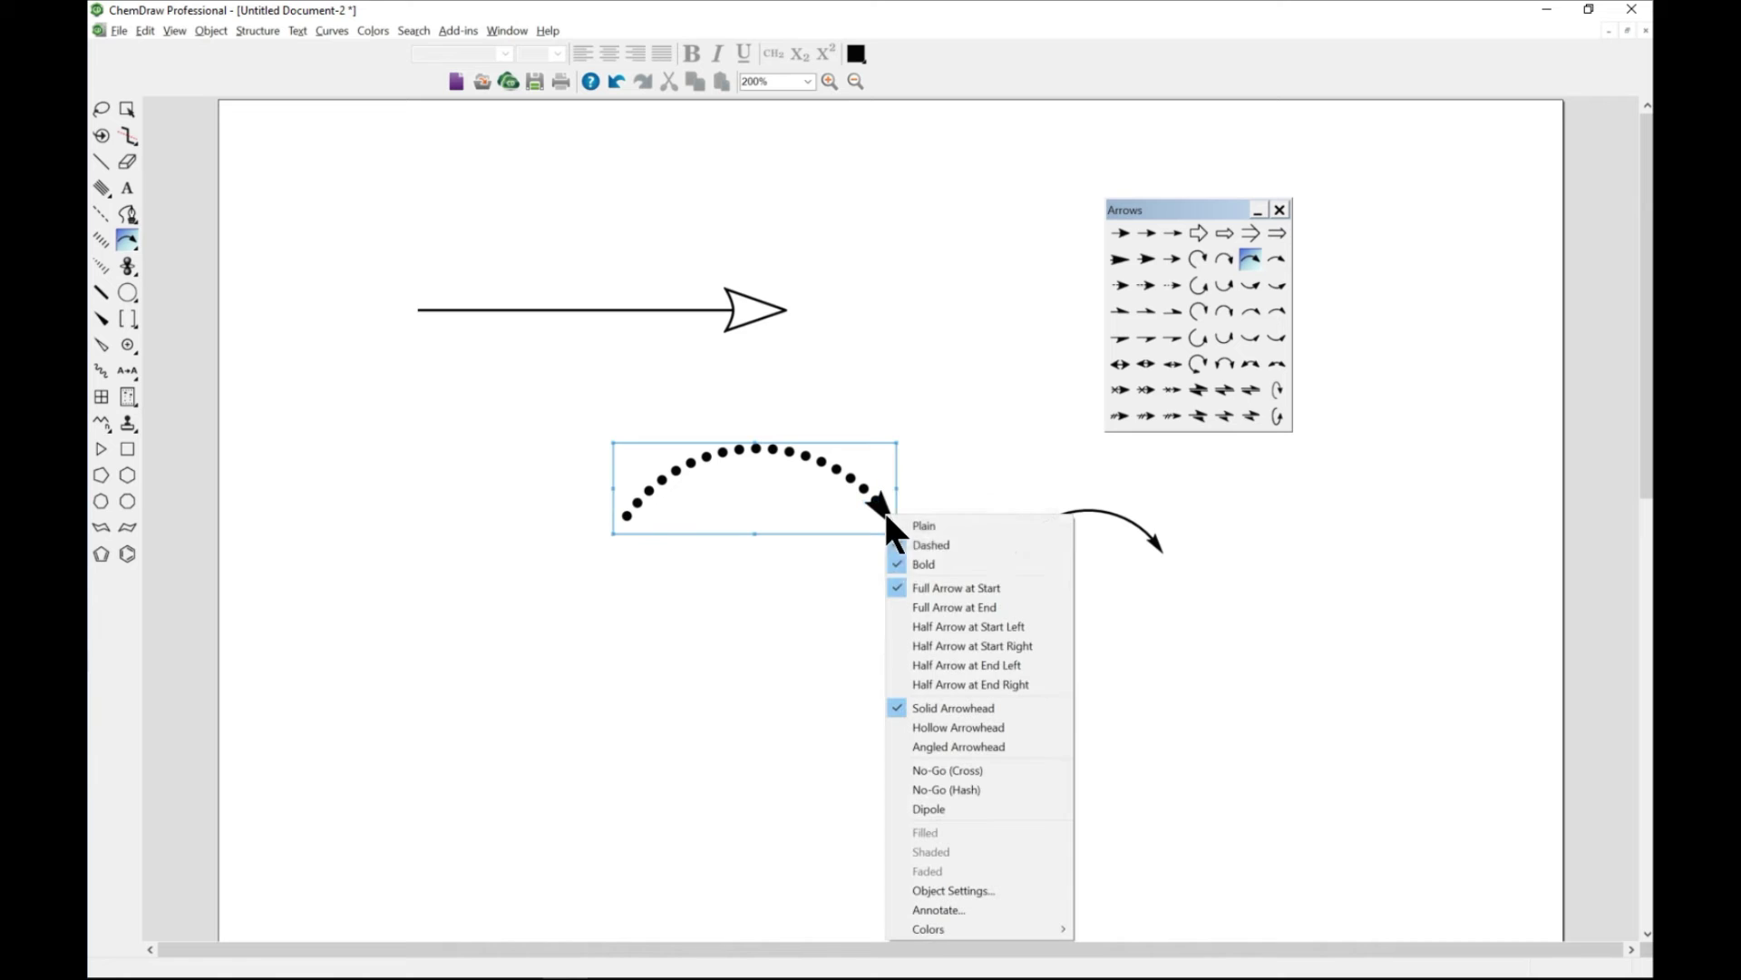
click(998, 605)
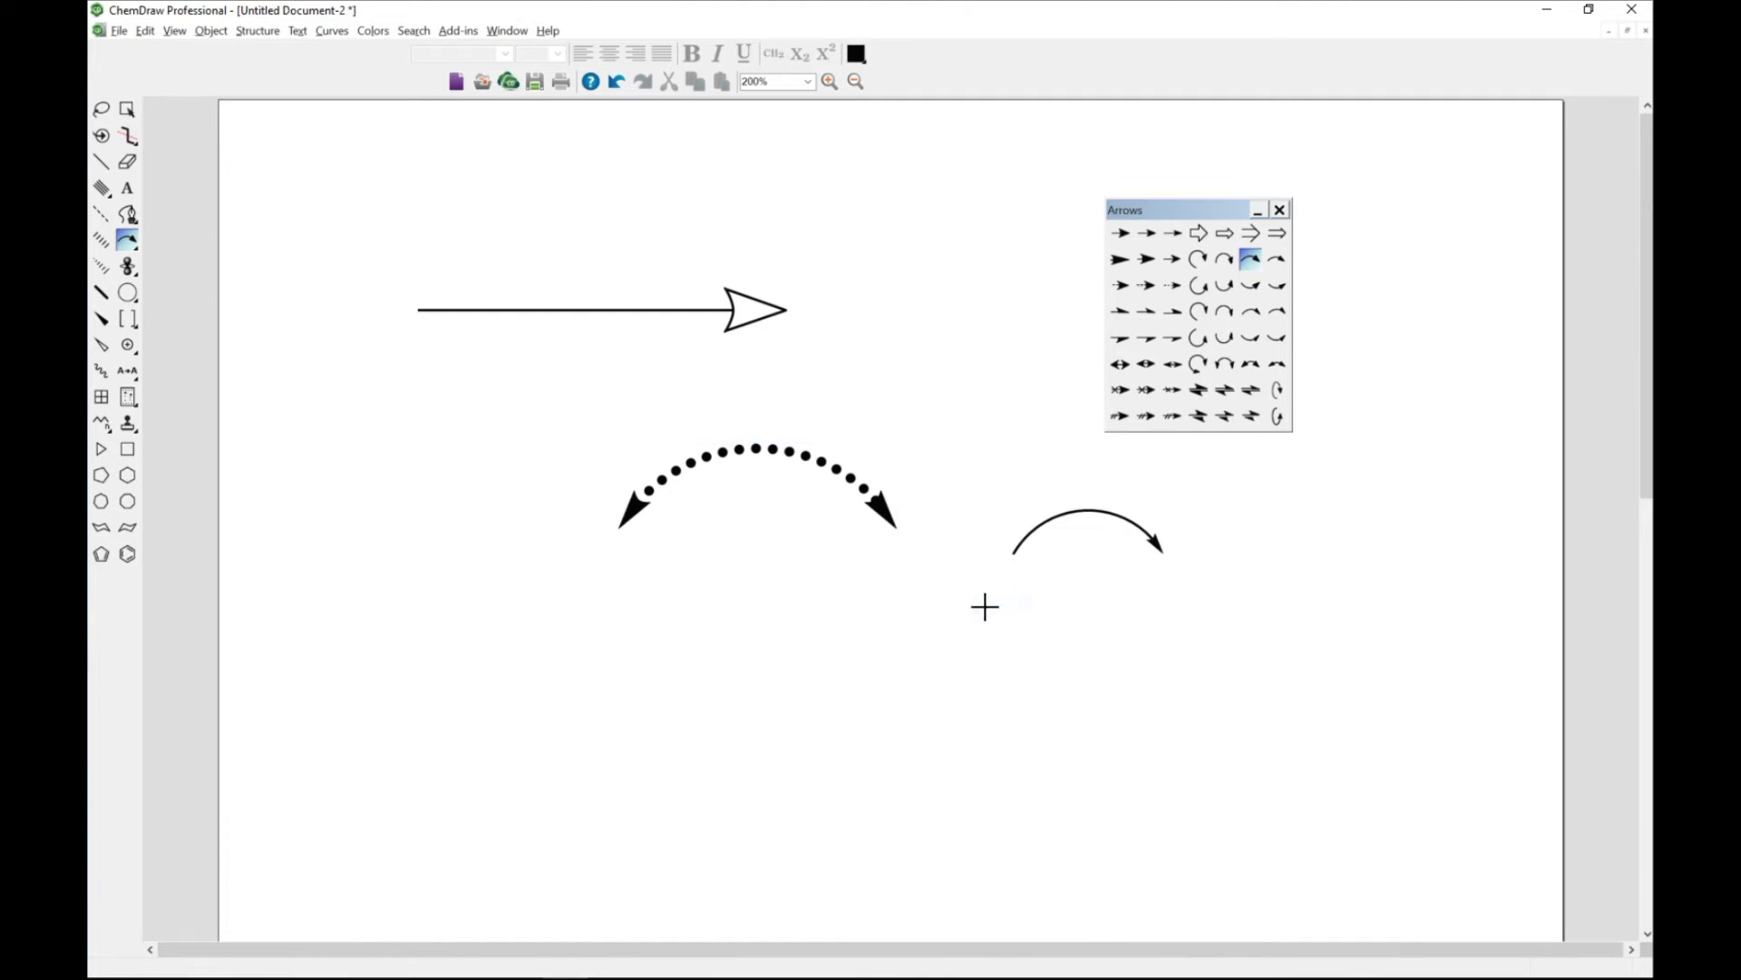
right_click(875, 503)
click(920, 608)
right_click(875, 503)
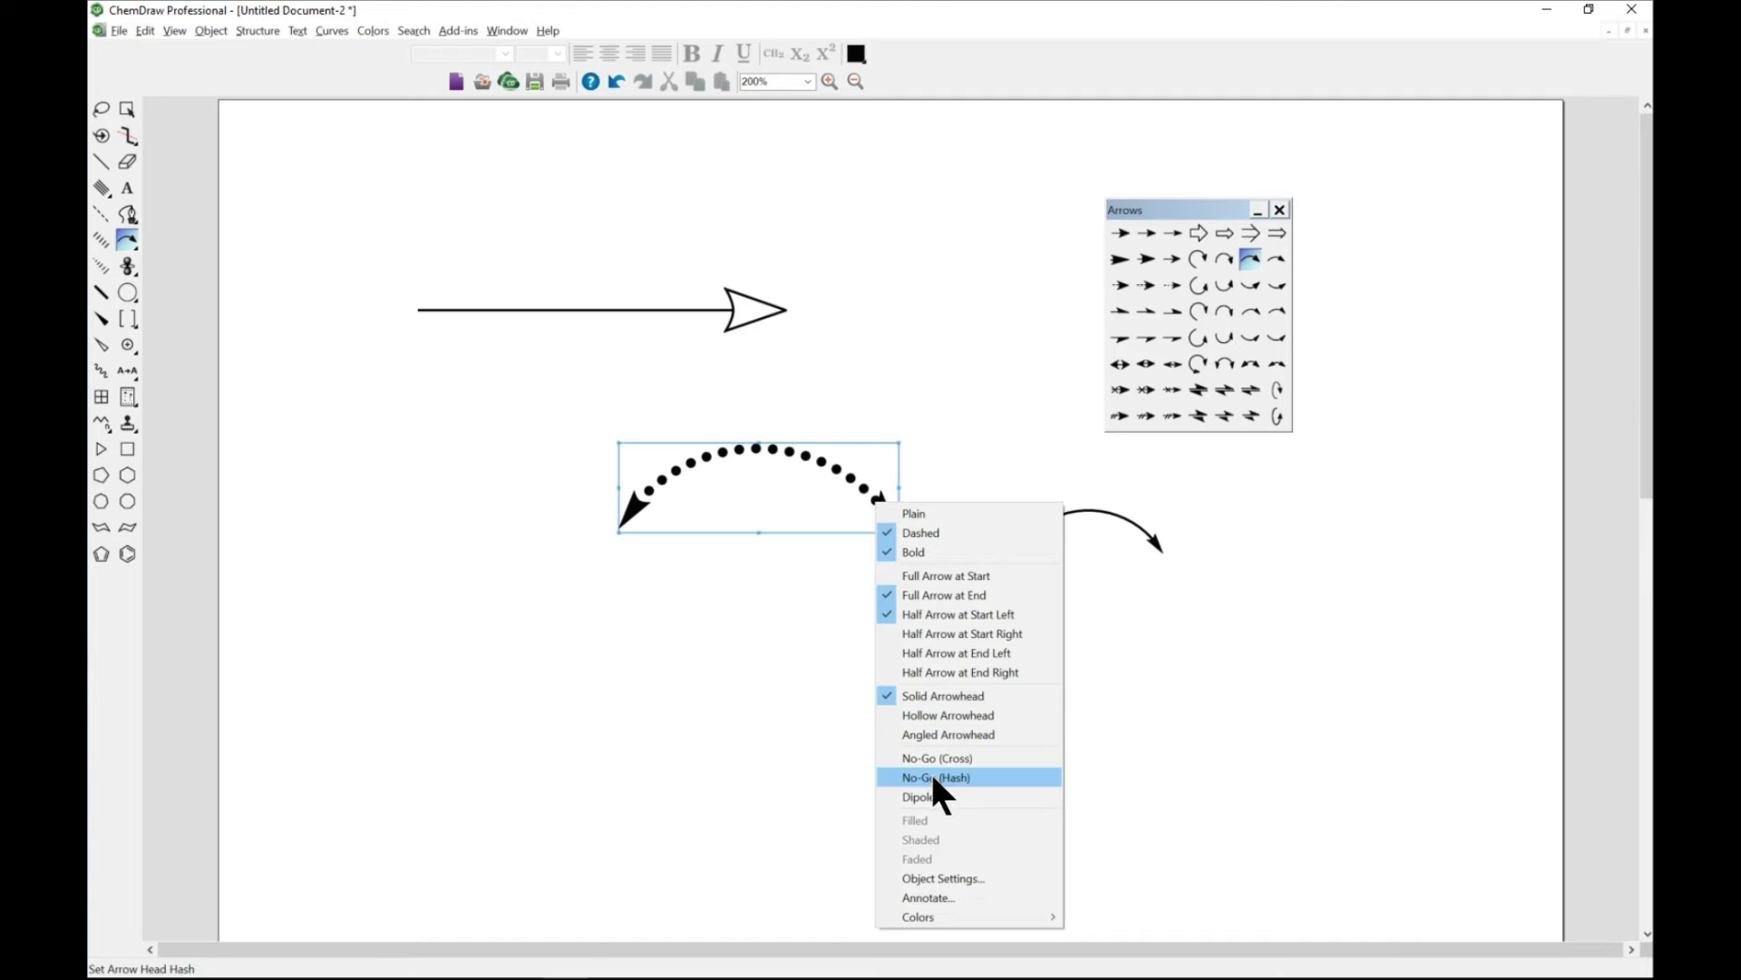
click(956, 757)
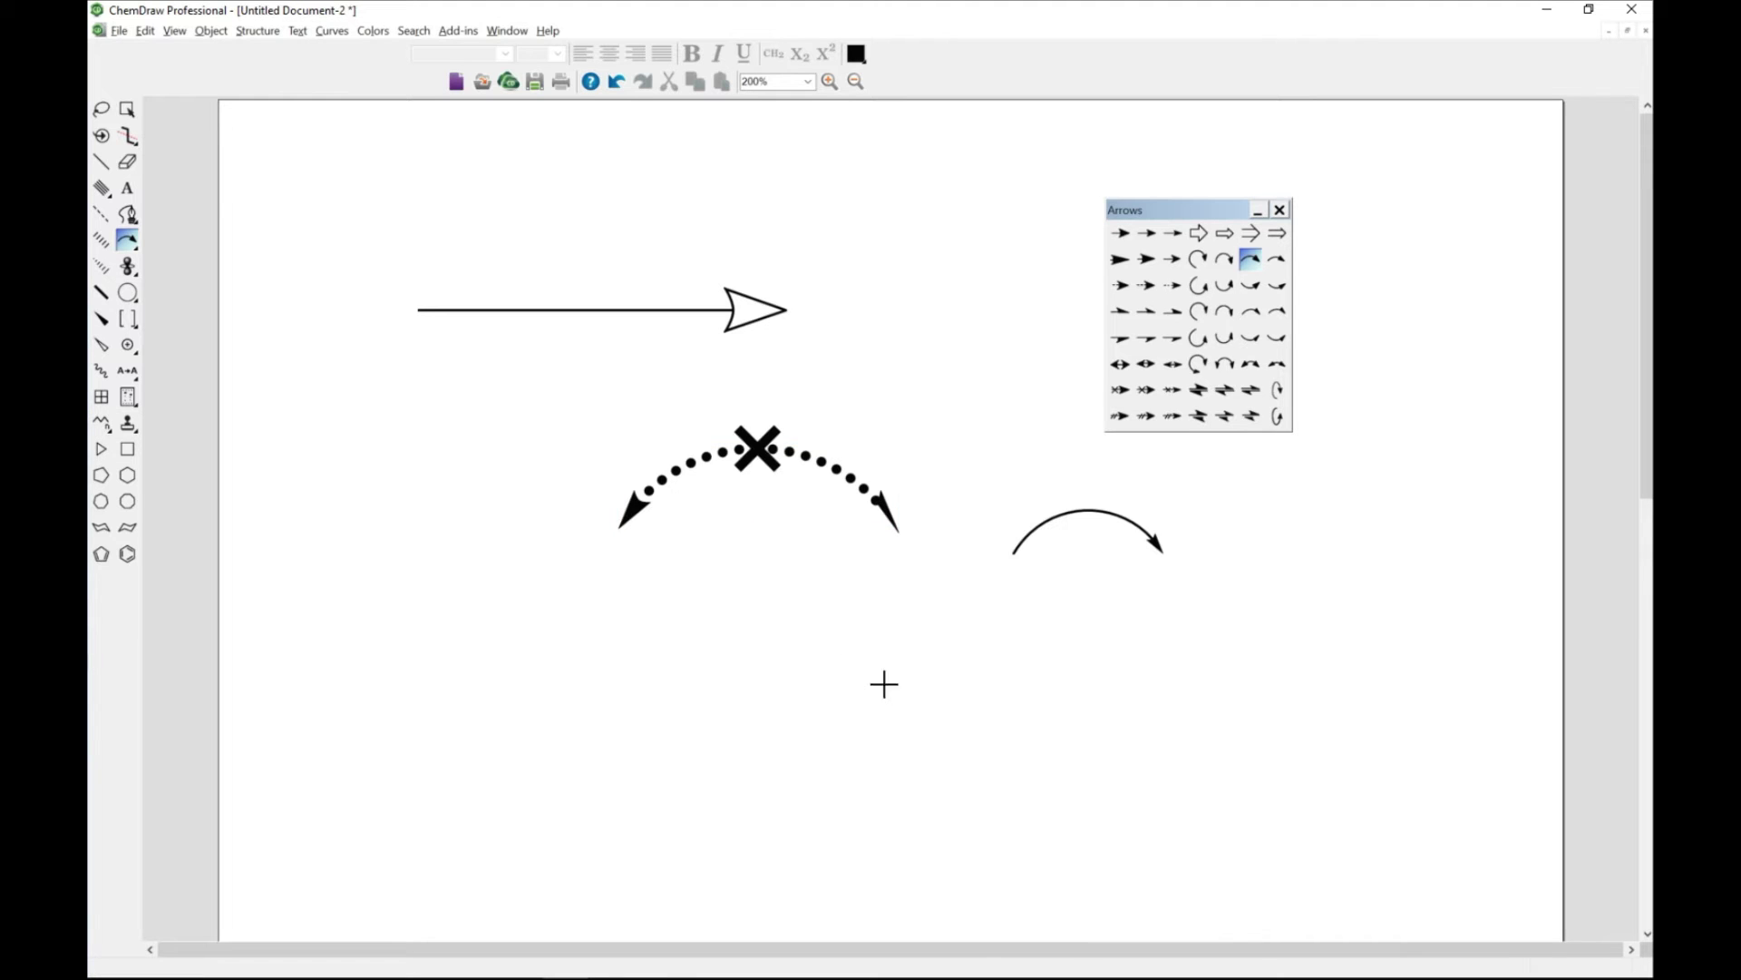
right_click(881, 498)
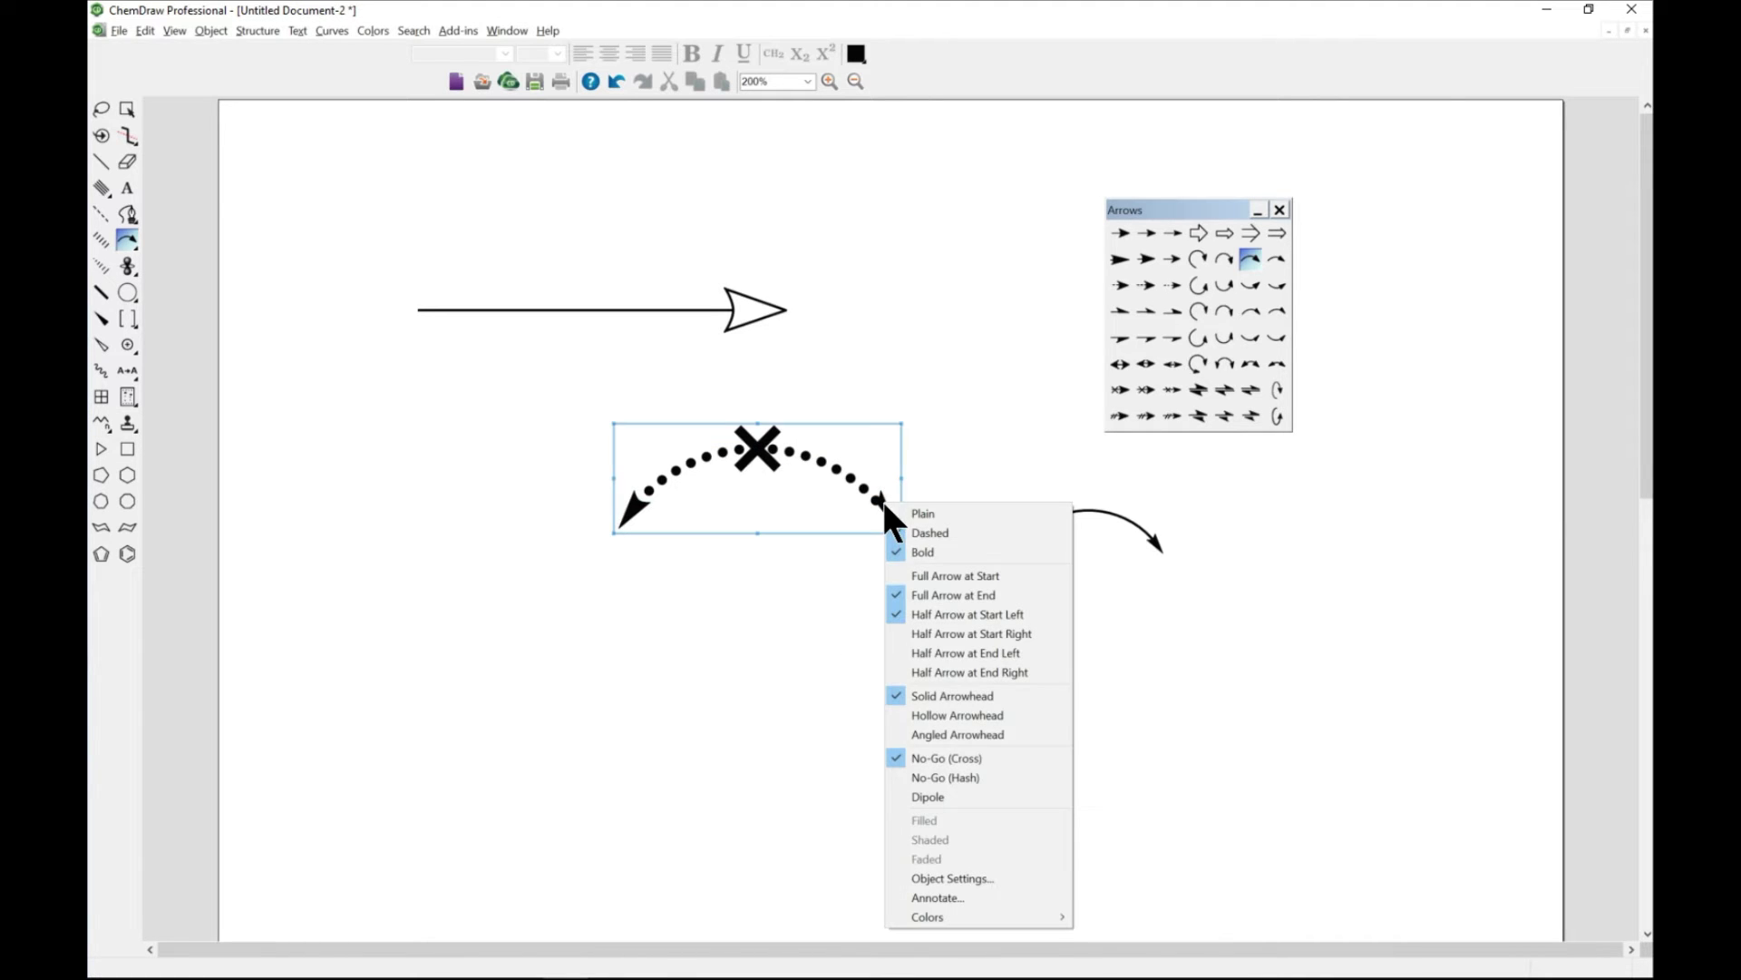
click(960, 778)
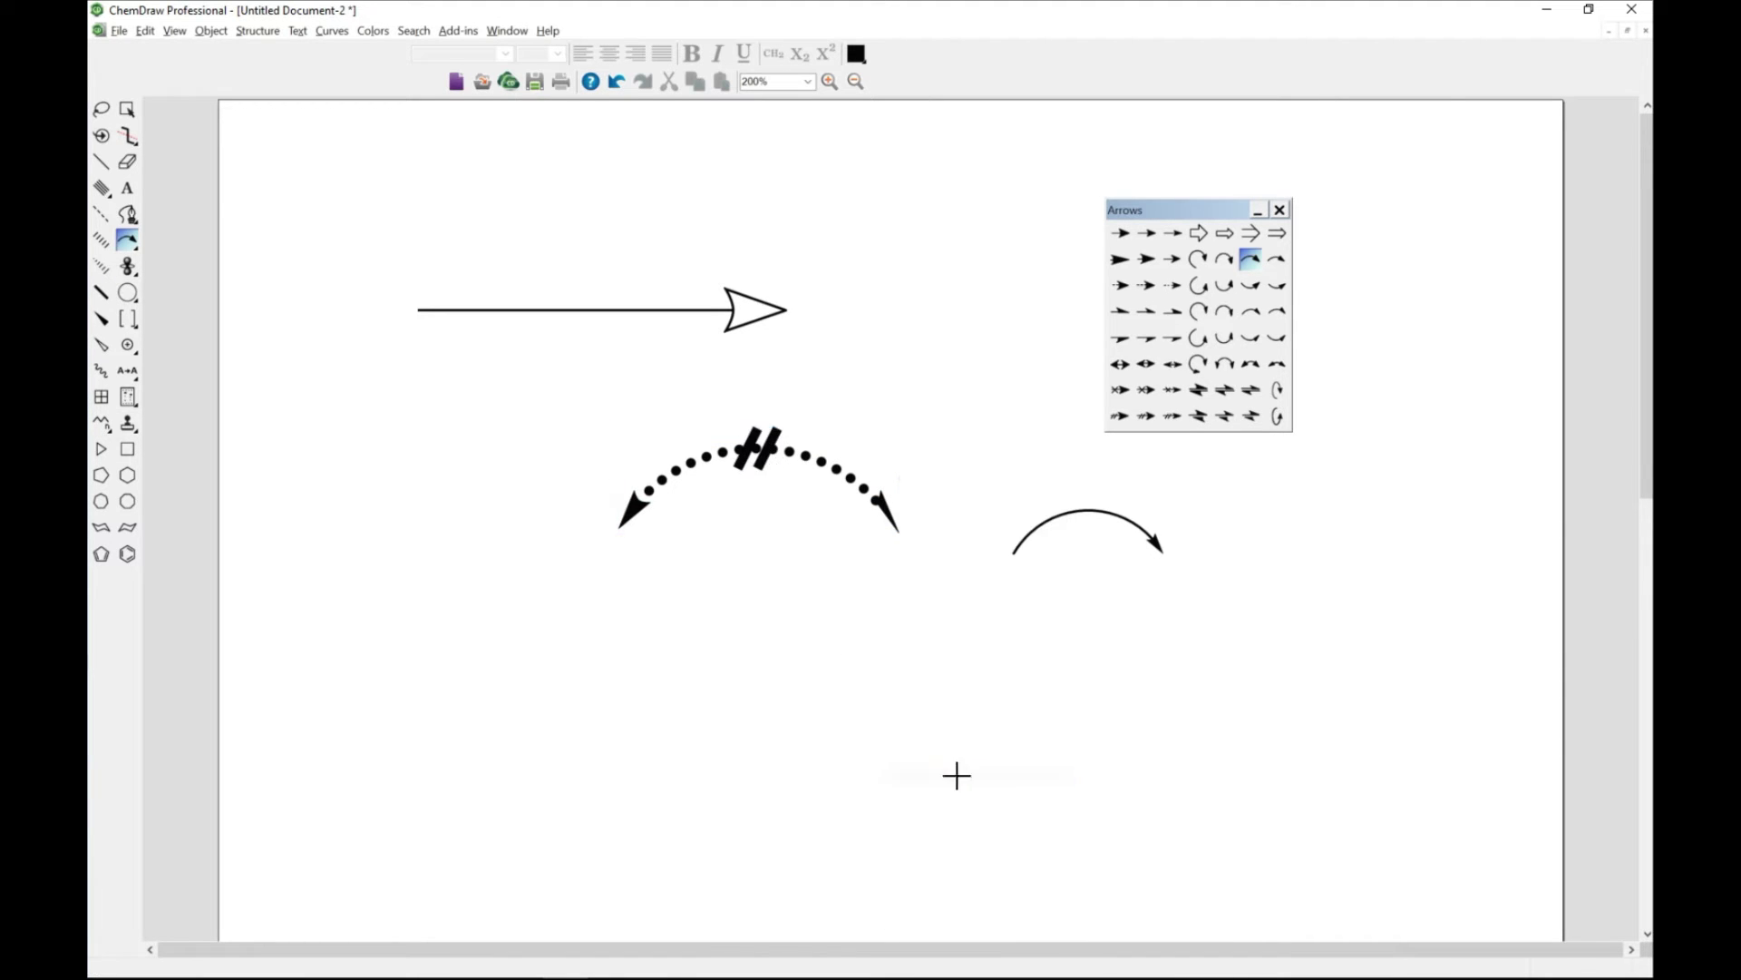
right_click(878, 498)
click(971, 876)
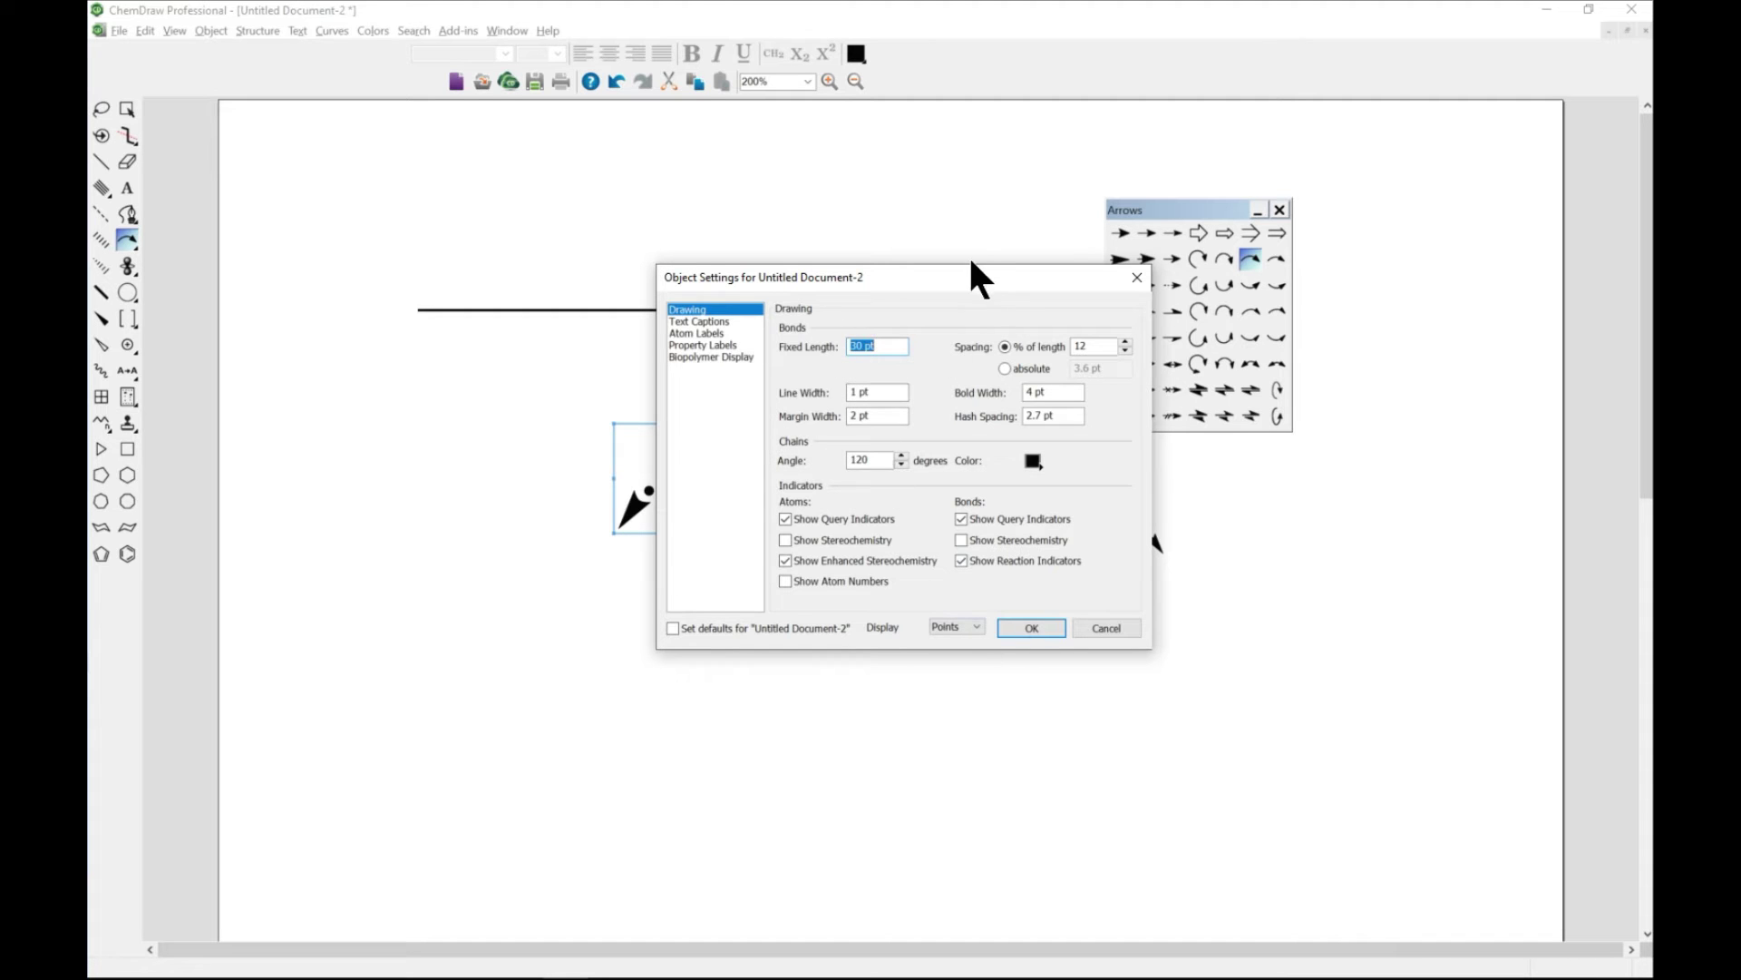
- Close Object Settings without making any changes
click(1138, 276)
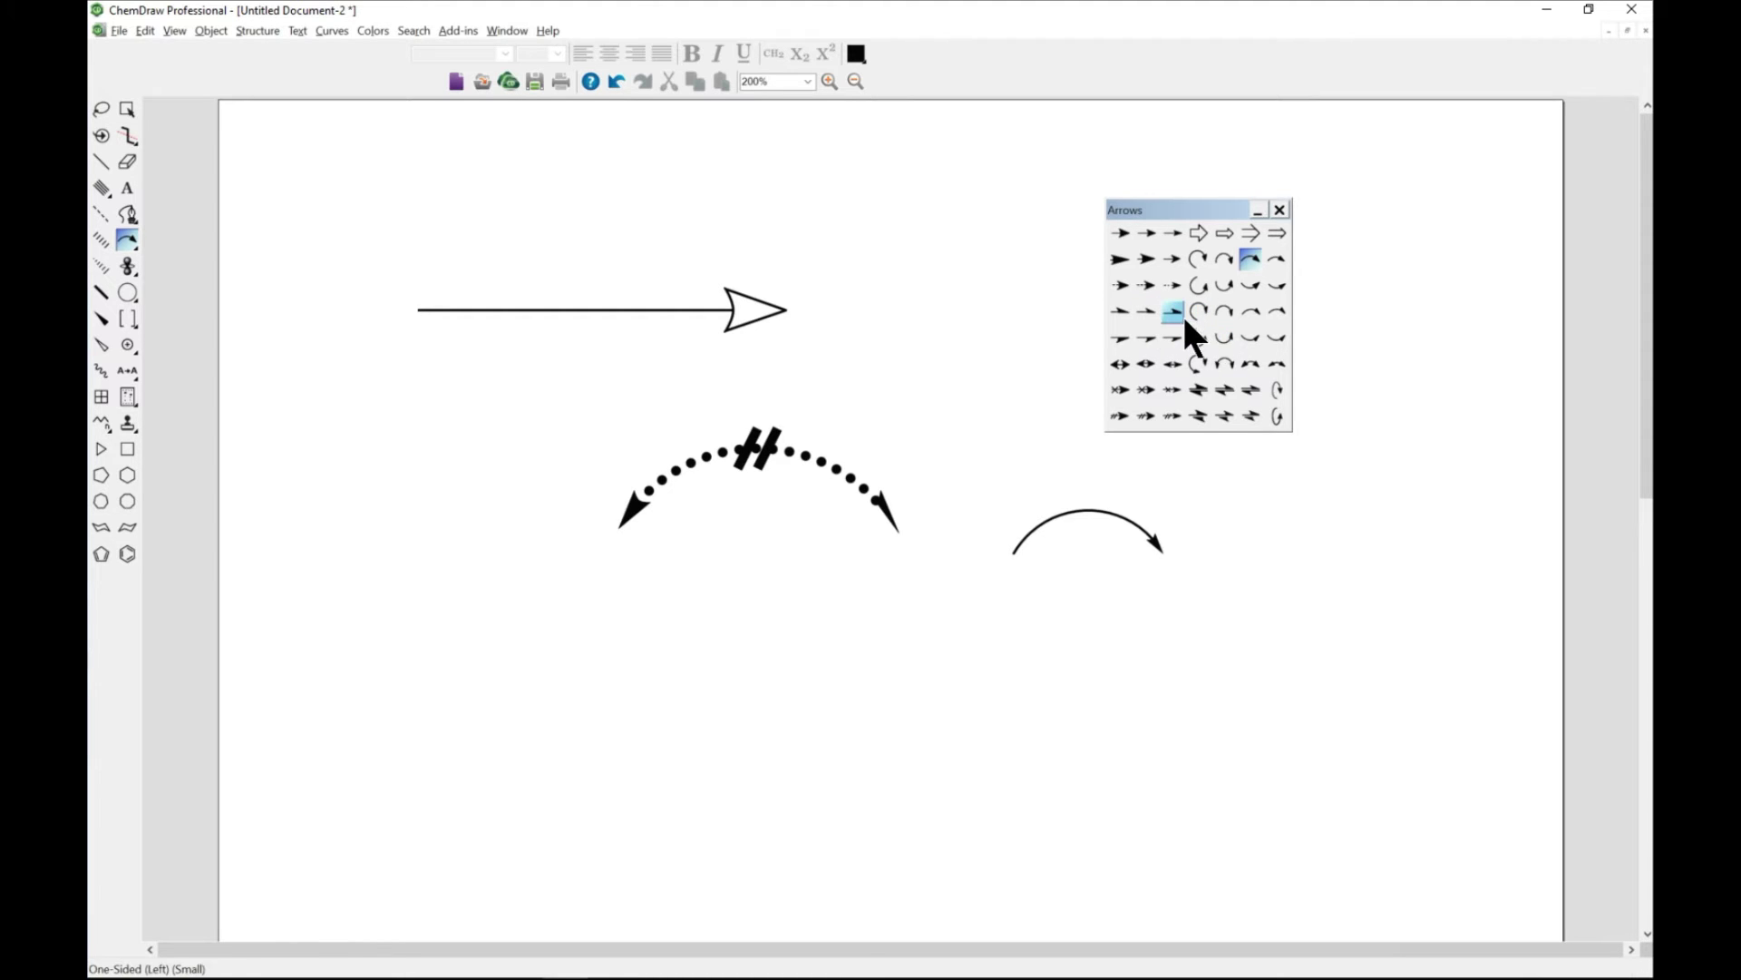
- Draw a short one-sided arrow below the curved arrows
click(1153, 312)
drag(826, 617, 992, 616)
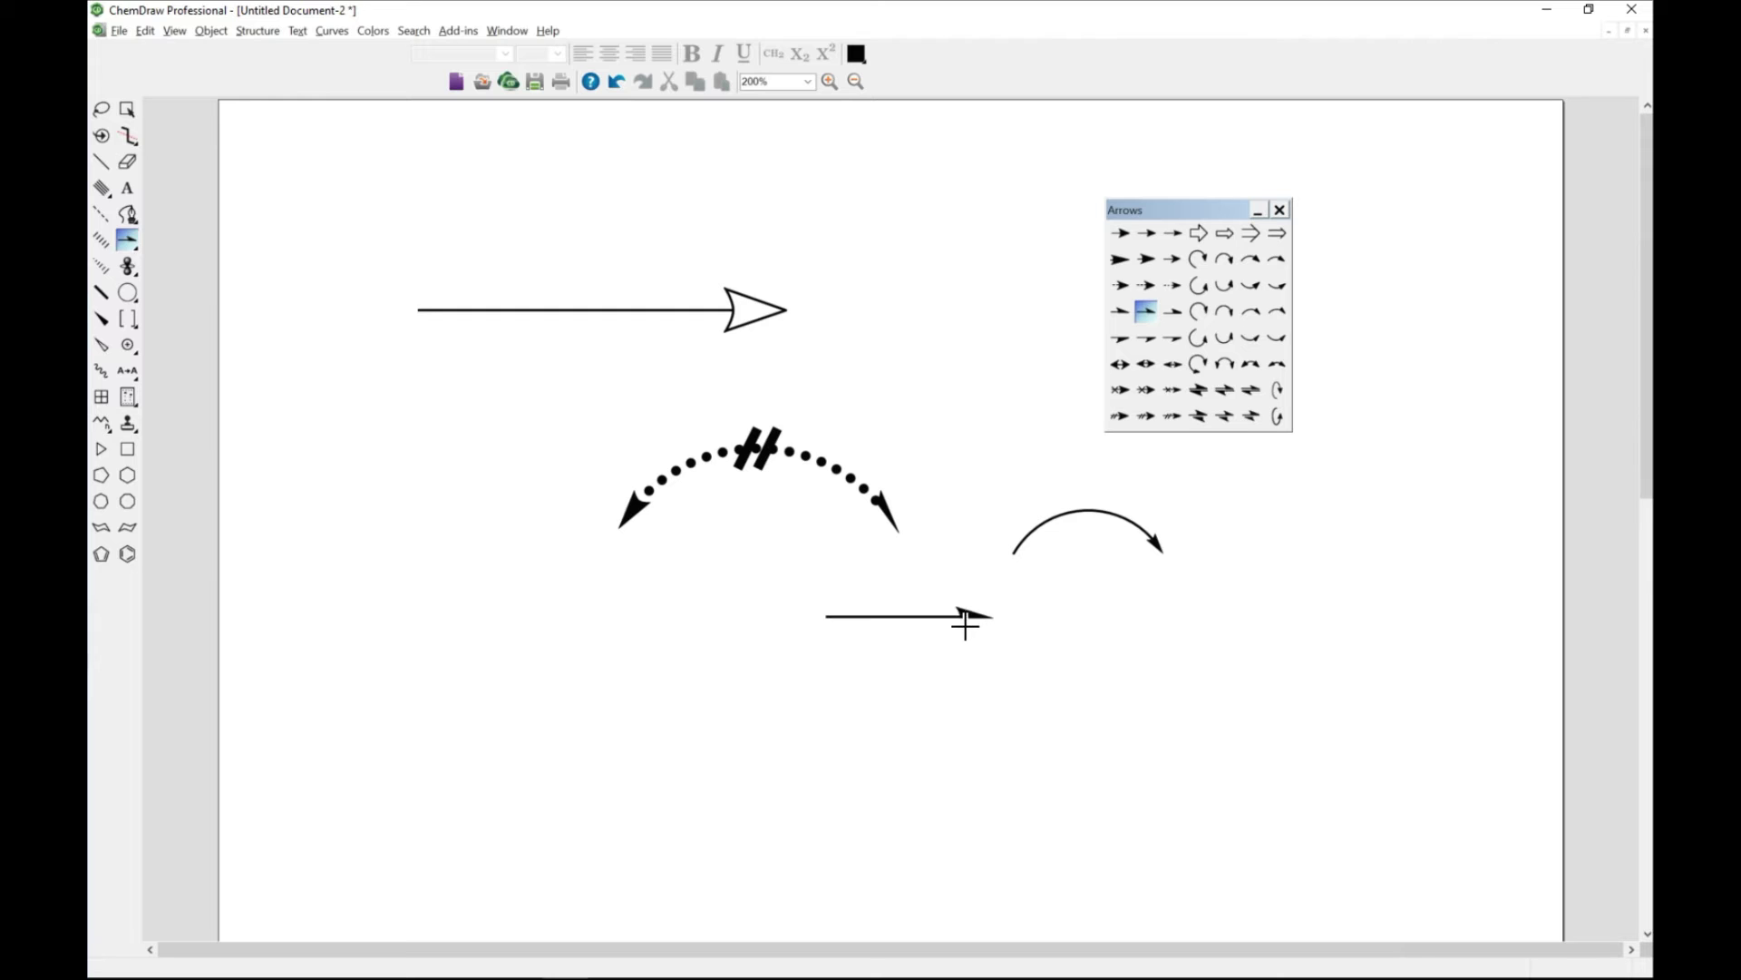
right_click(957, 614)
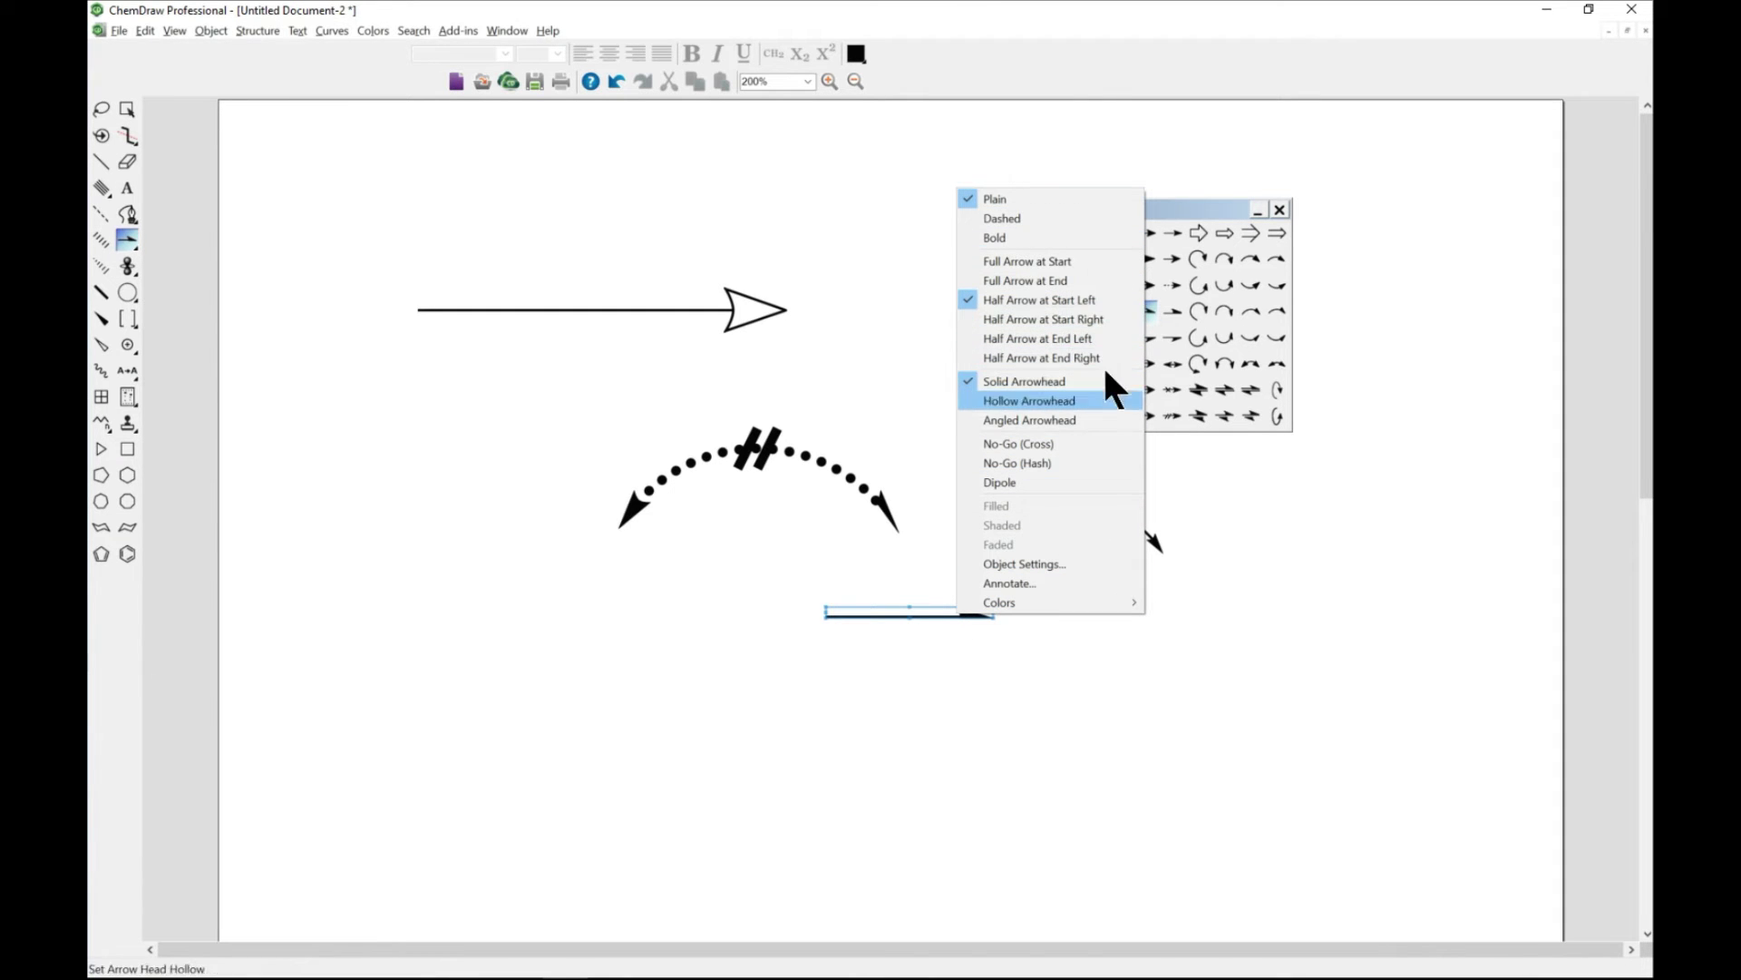
- Bend the long top arrow into an arc, straighten it again and lengthen its tail
mouse_move(602, 309)
mouse_down()
mouse_move(634, 213)
mouse_move(622, 311)
mouse_move(619, 198)
mouse_move(630, 358)
mouse_move(610, 196)
mouse_move(611, 303)
mouse_up()
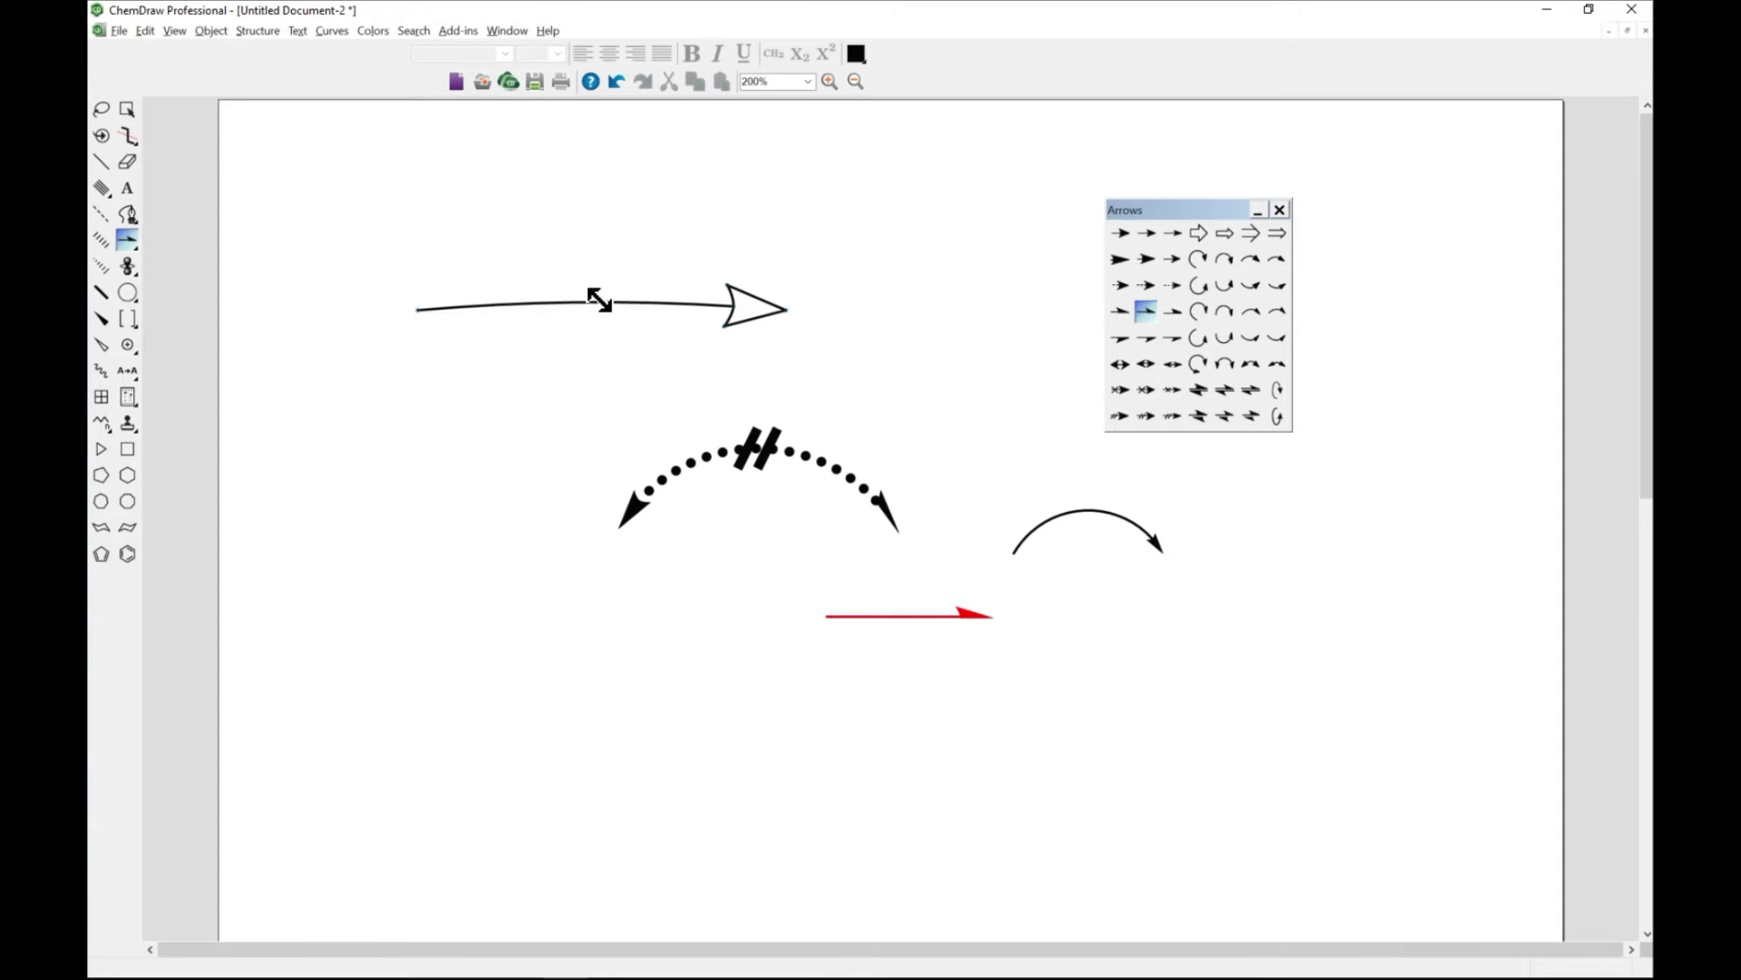
mouse_move(603, 303)
mouse_down()
mouse_move(622, 179)
mouse_move(594, 449)
mouse_move(517, 203)
mouse_move(564, 309)
mouse_up()
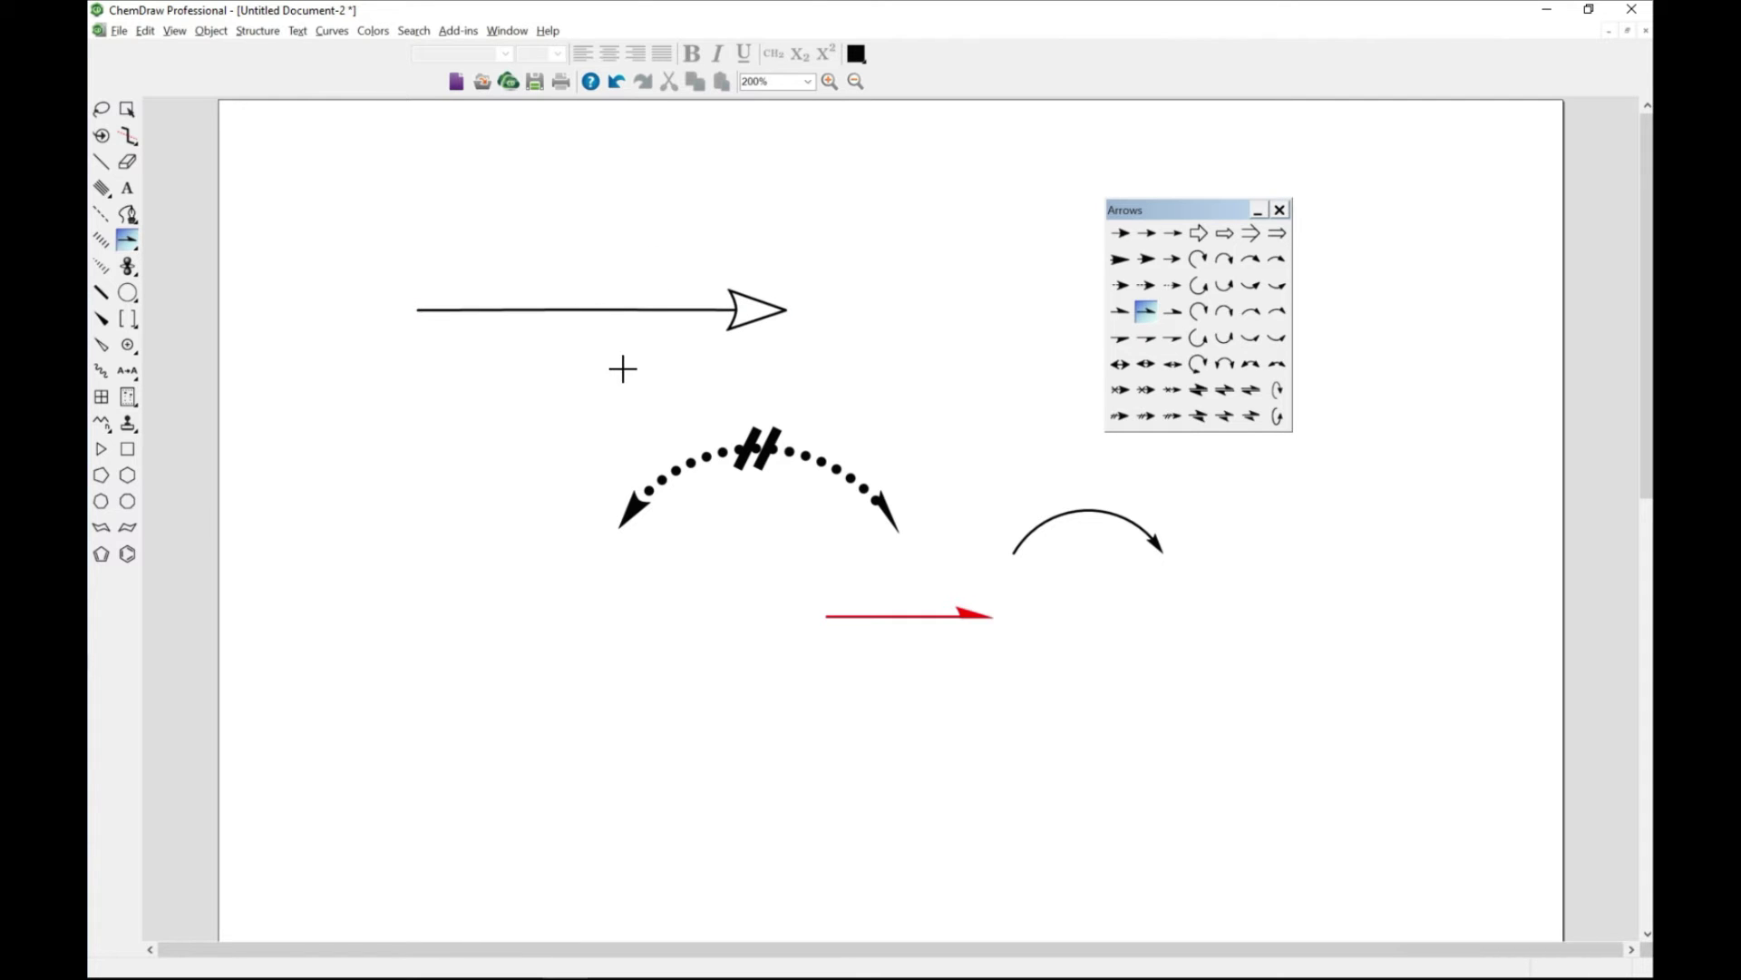
drag(622, 366, 771, 367)
drag(417, 309, 396, 263)
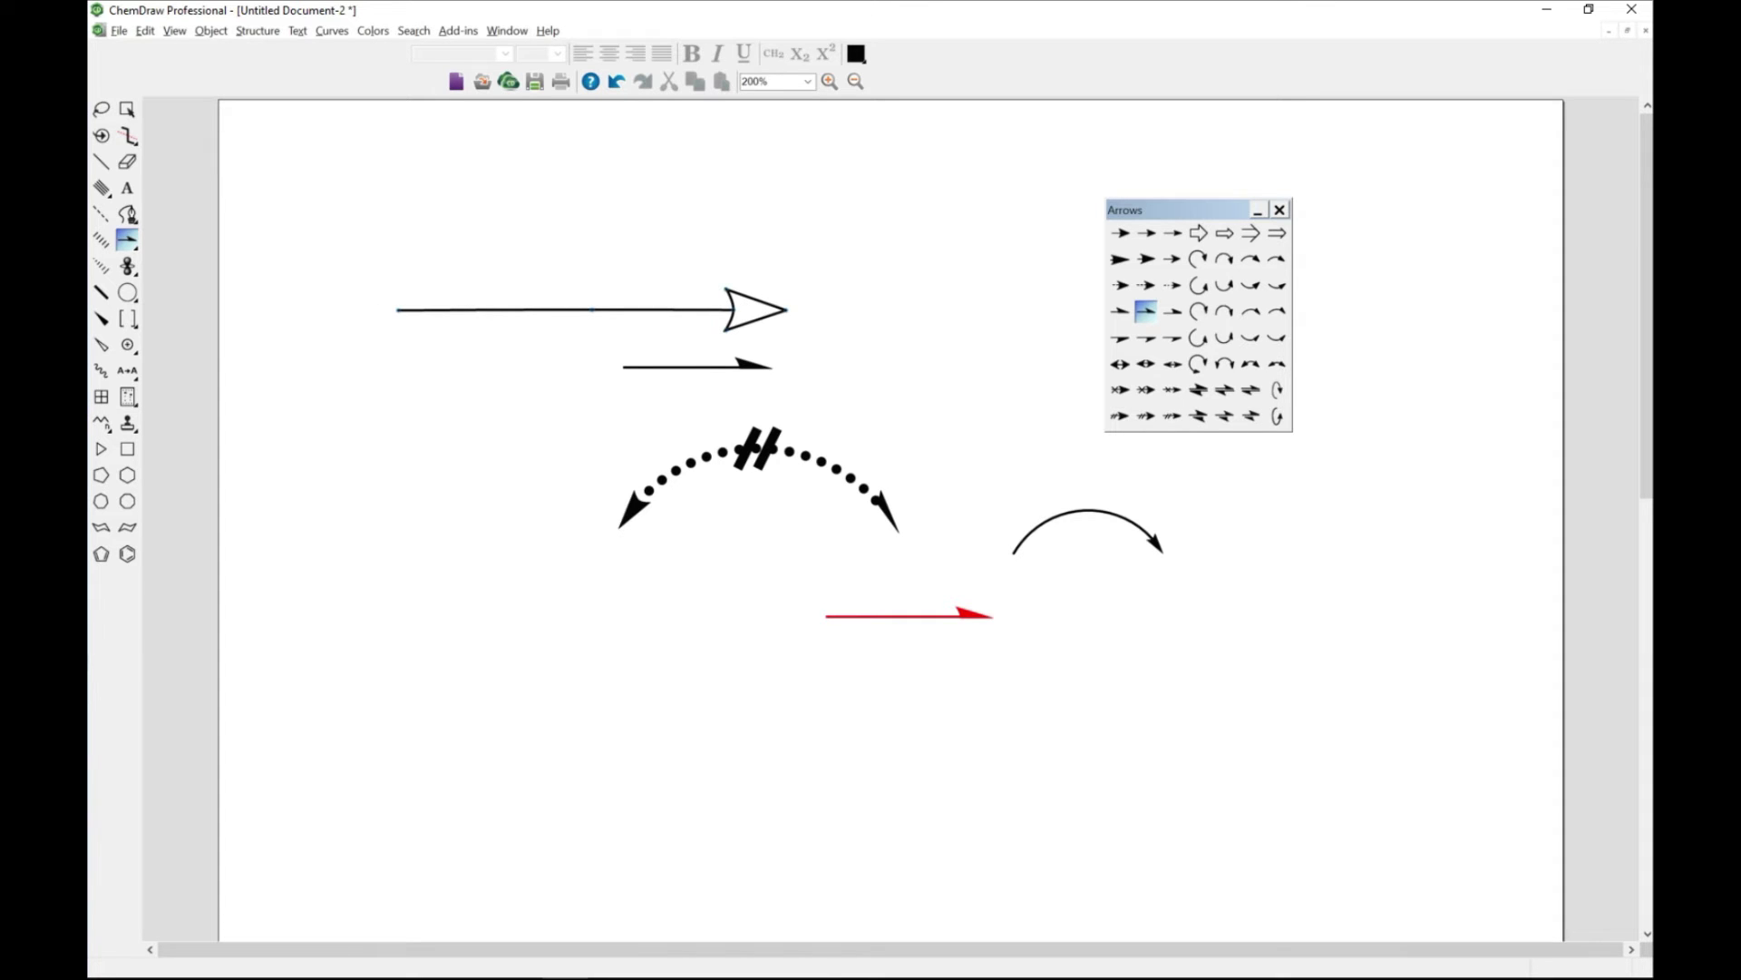
right_click(872, 500)
mouse_move(983, 919)
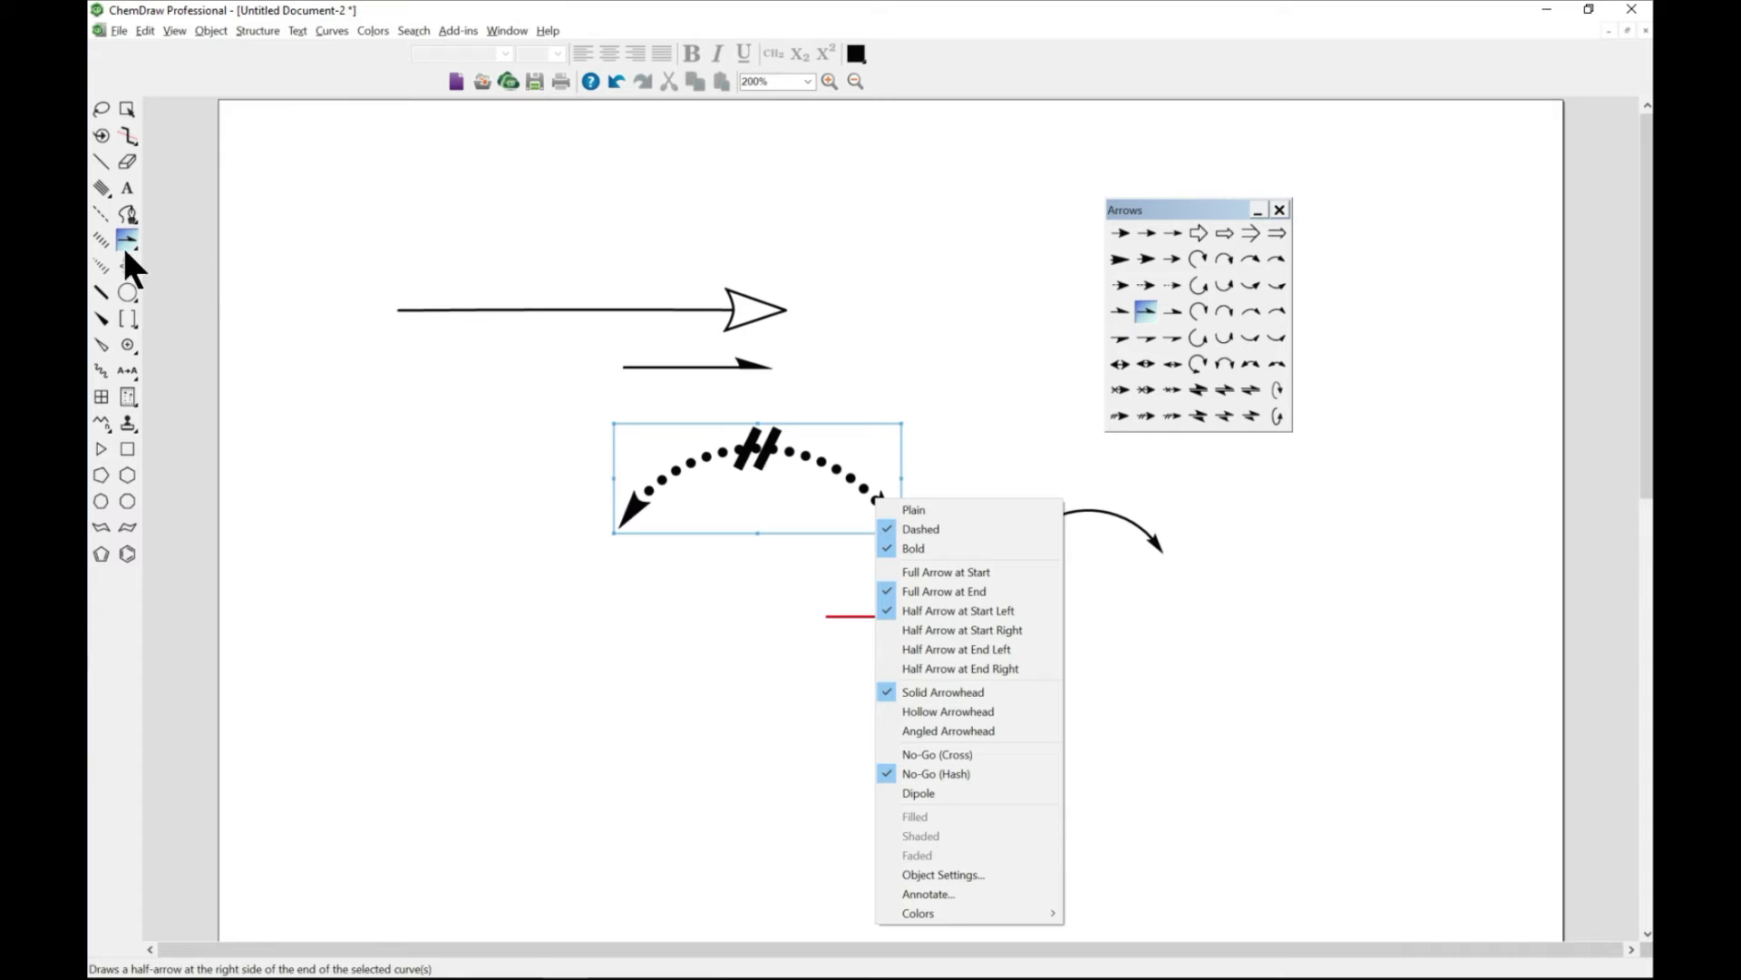
- Draw two double-headed arrows and an unbalanced equilibrium arrow on the right
click(1146, 363)
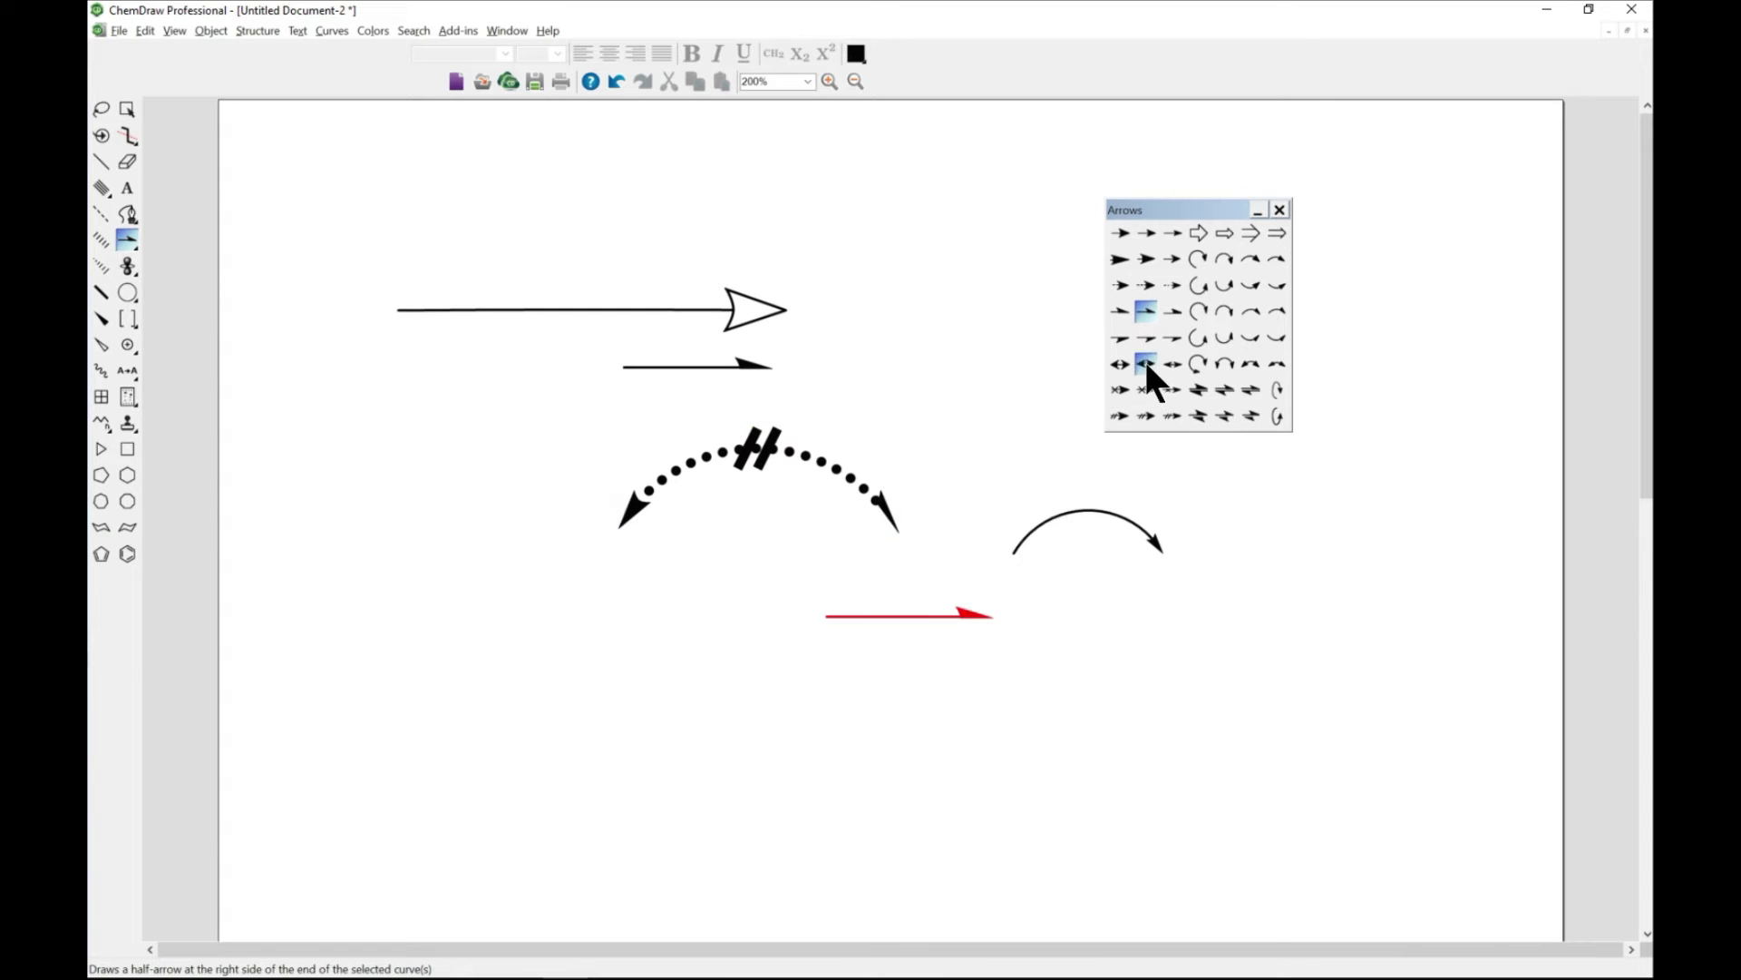
drag(456, 576, 778, 587)
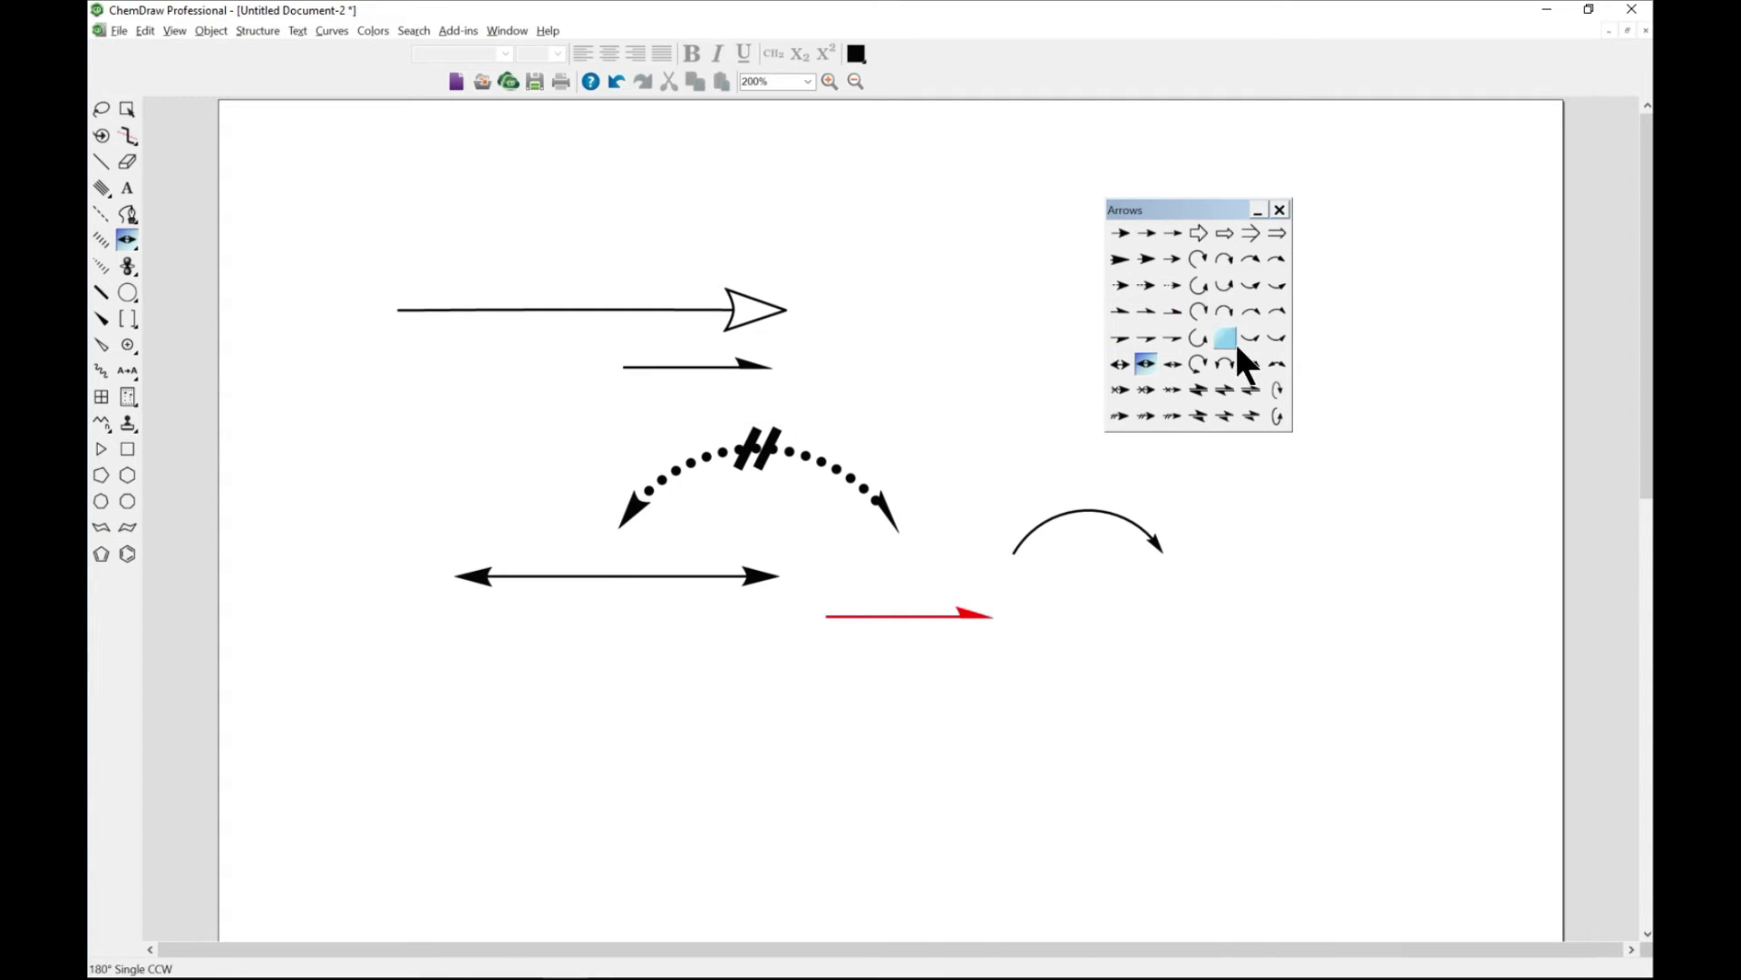
drag(1181, 642, 1404, 644)
click(1223, 413)
drag(1234, 514, 1349, 515)
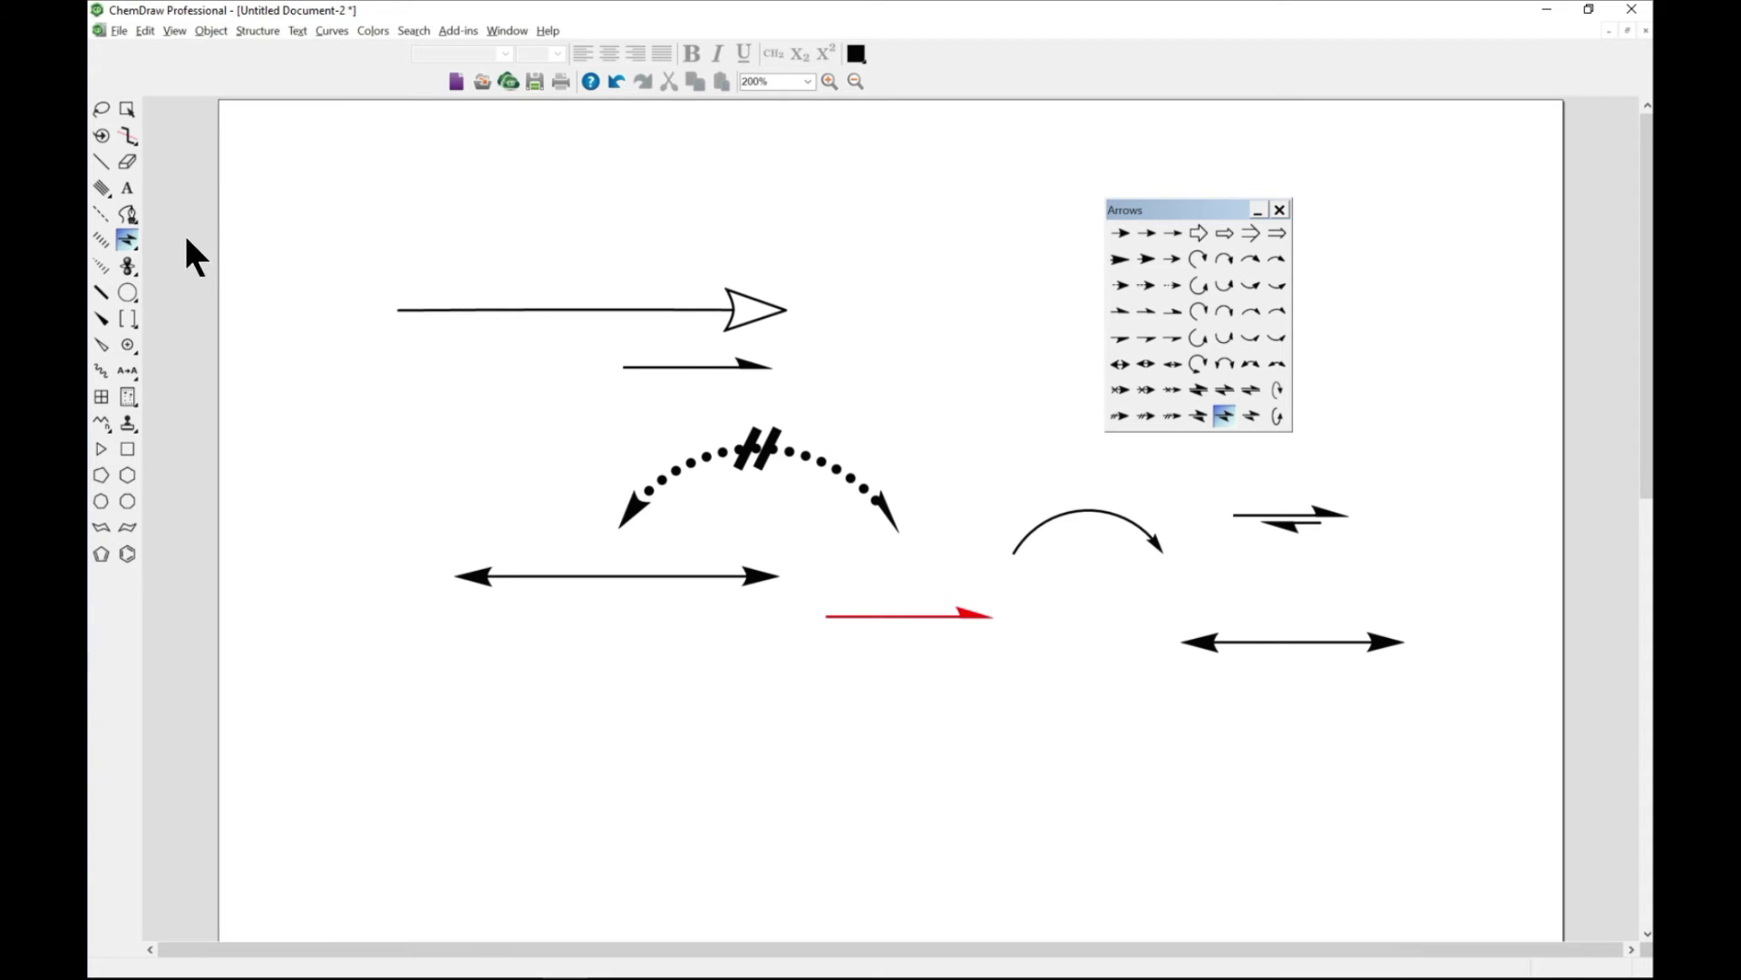
- Float the Drawing Elements palette and draw a hollow circle at the page's left
click(133, 296)
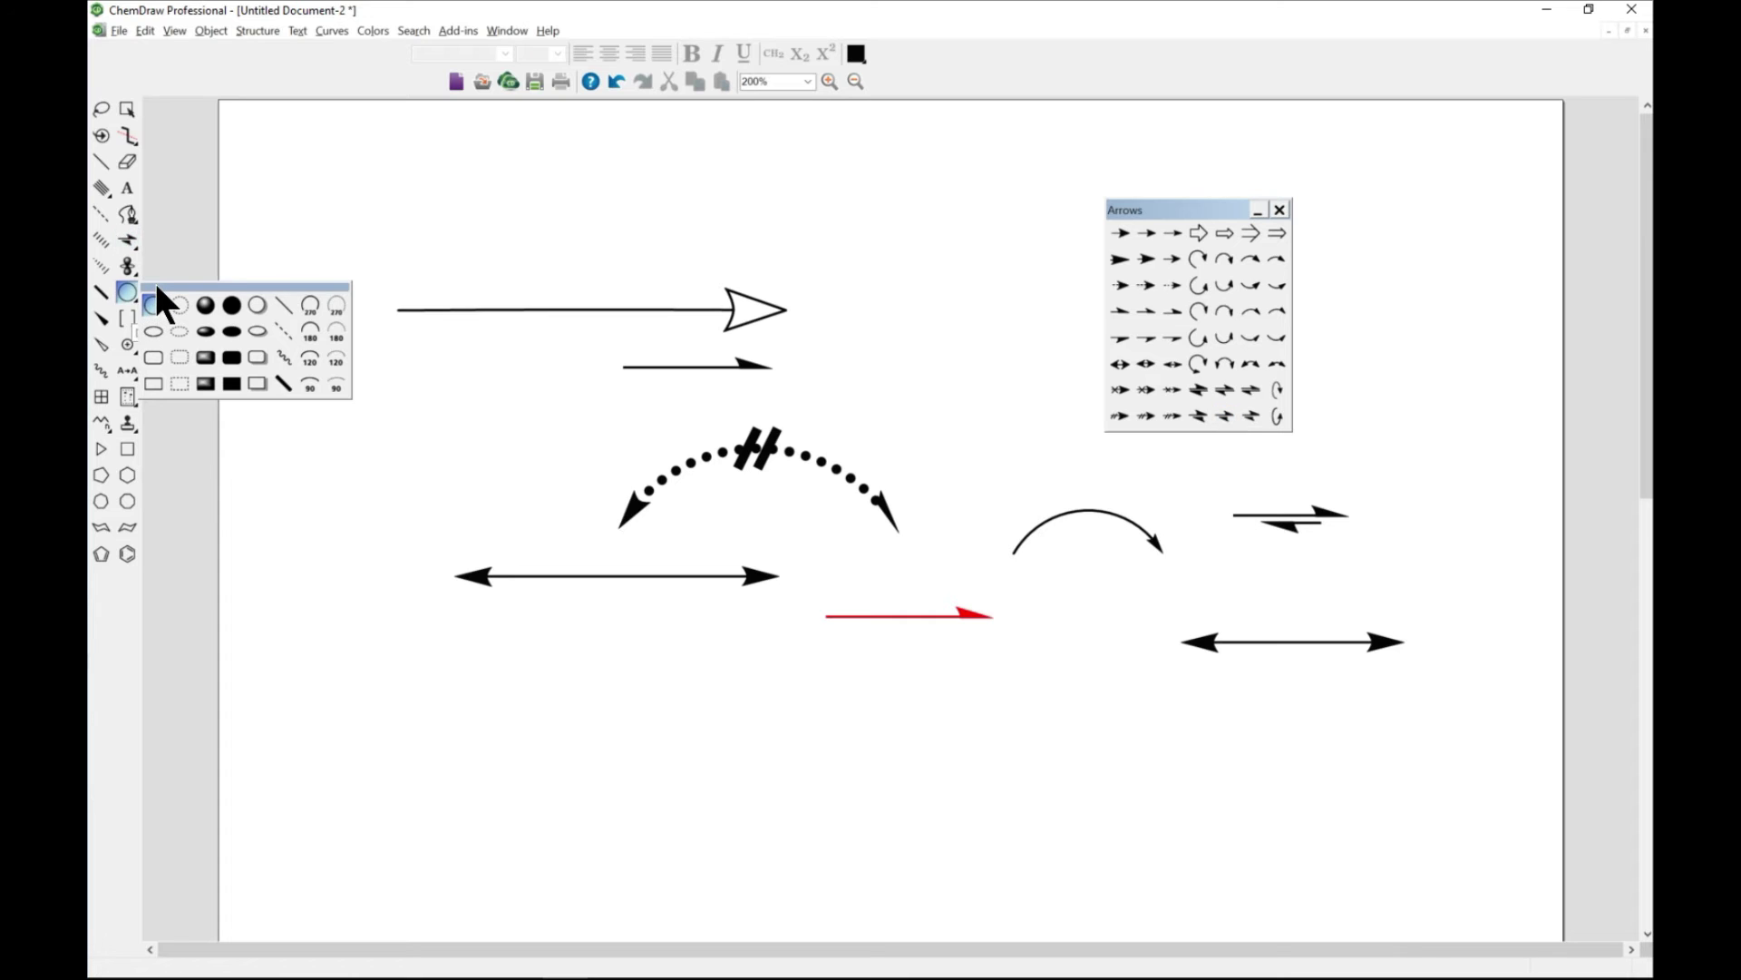
click(154, 280)
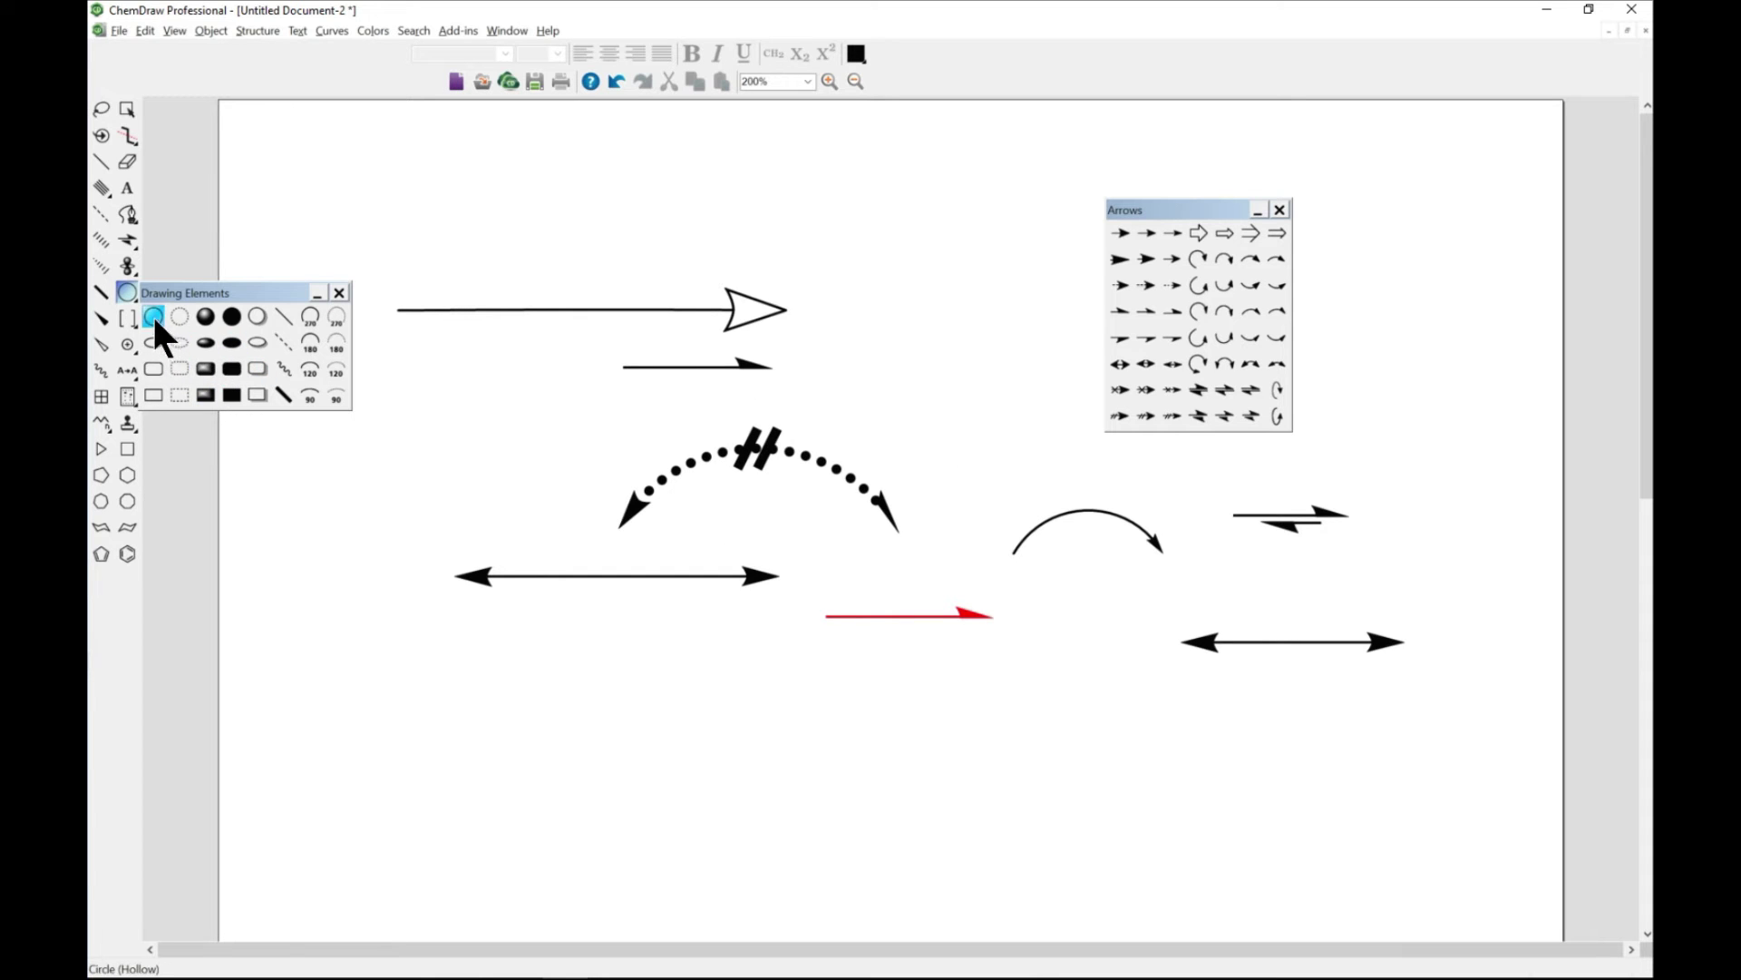
click(310, 396)
drag(356, 497, 446, 504)
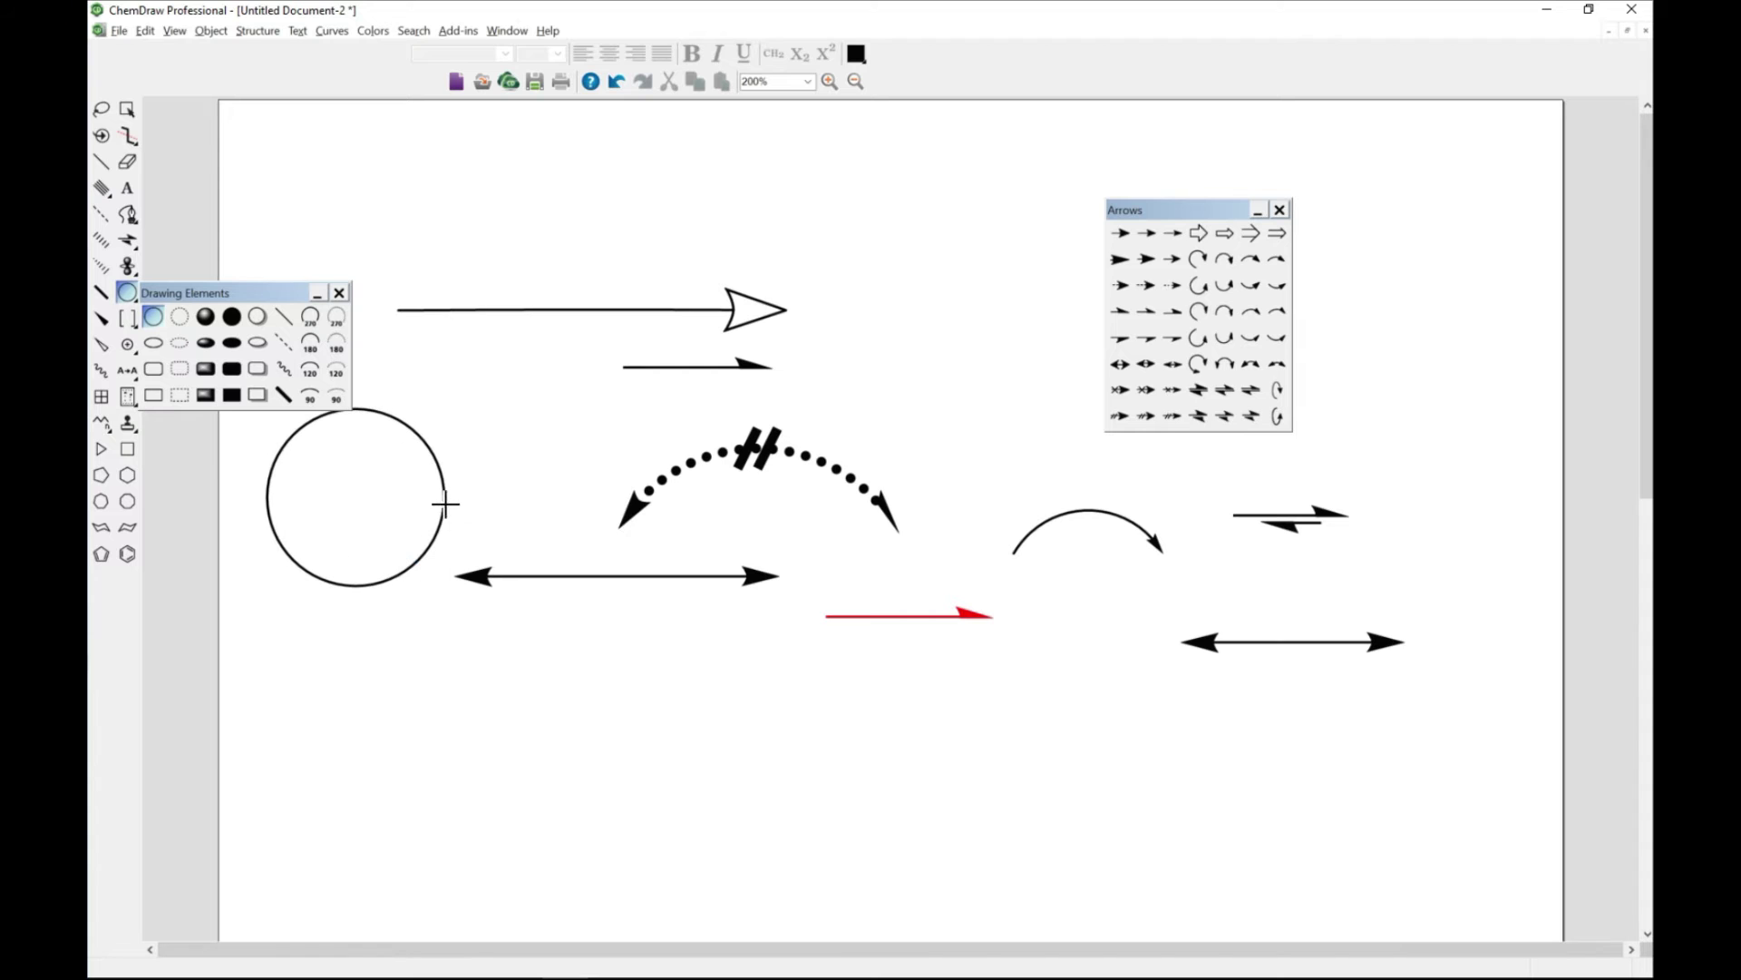
- Make the circle's outline dashed and bold with a faded grey fill
right_click(442, 493)
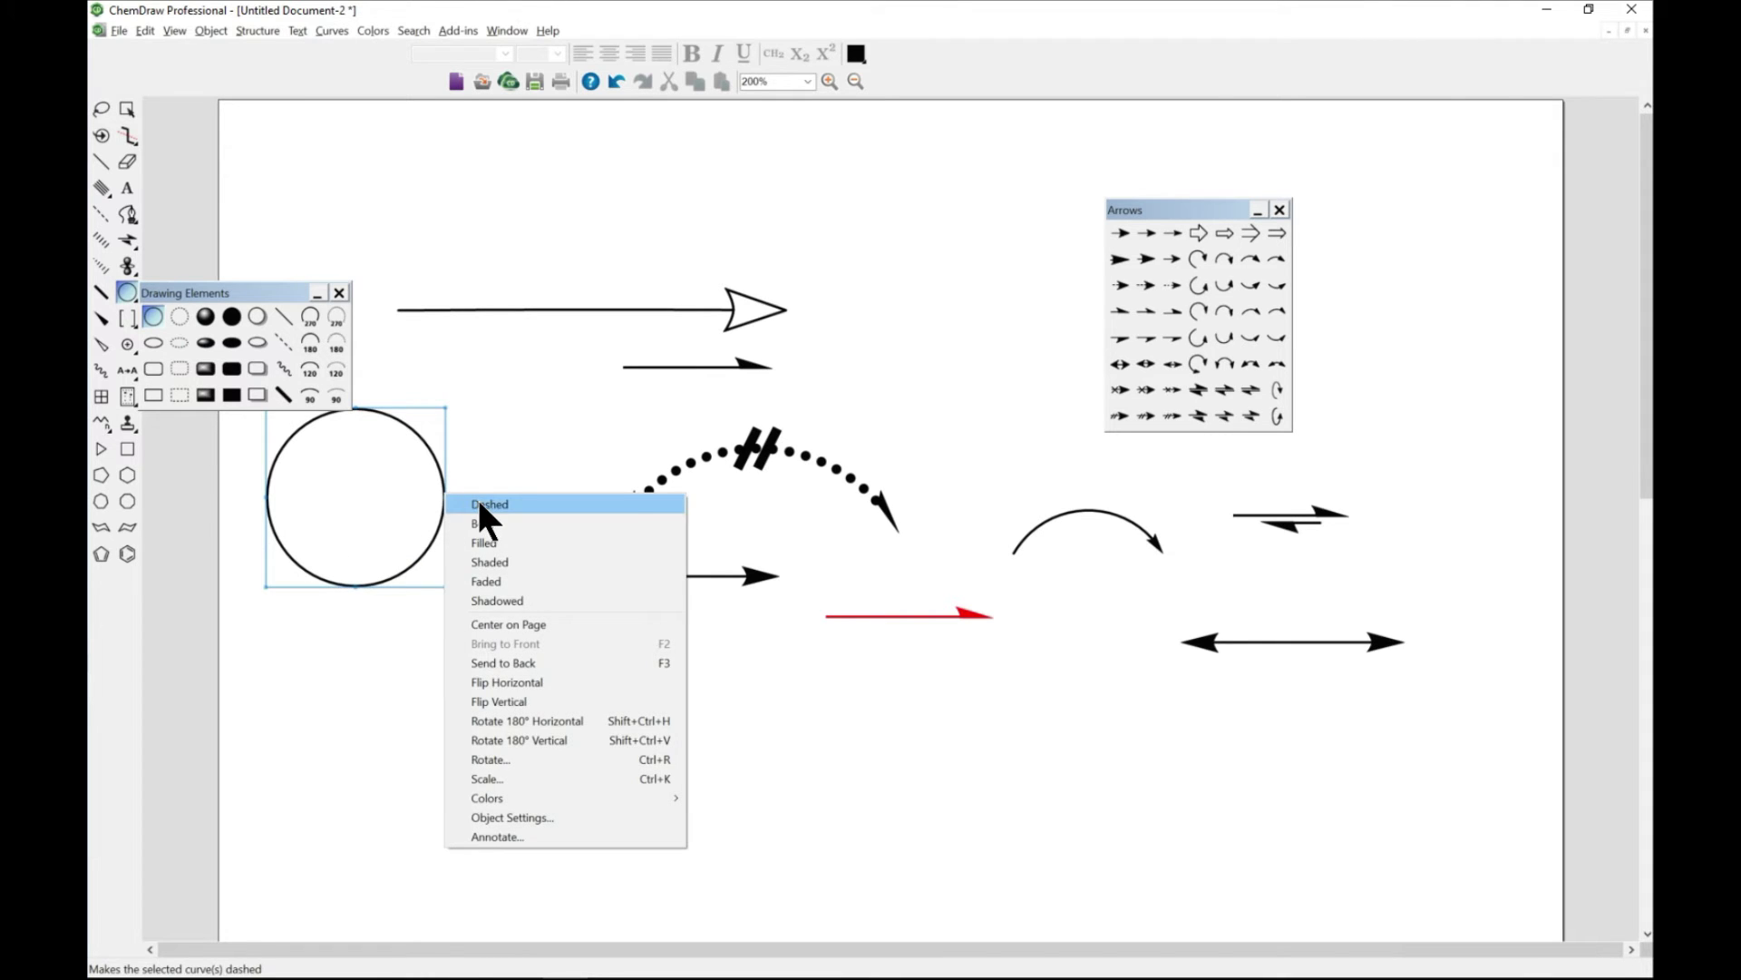
click(477, 499)
right_click(439, 503)
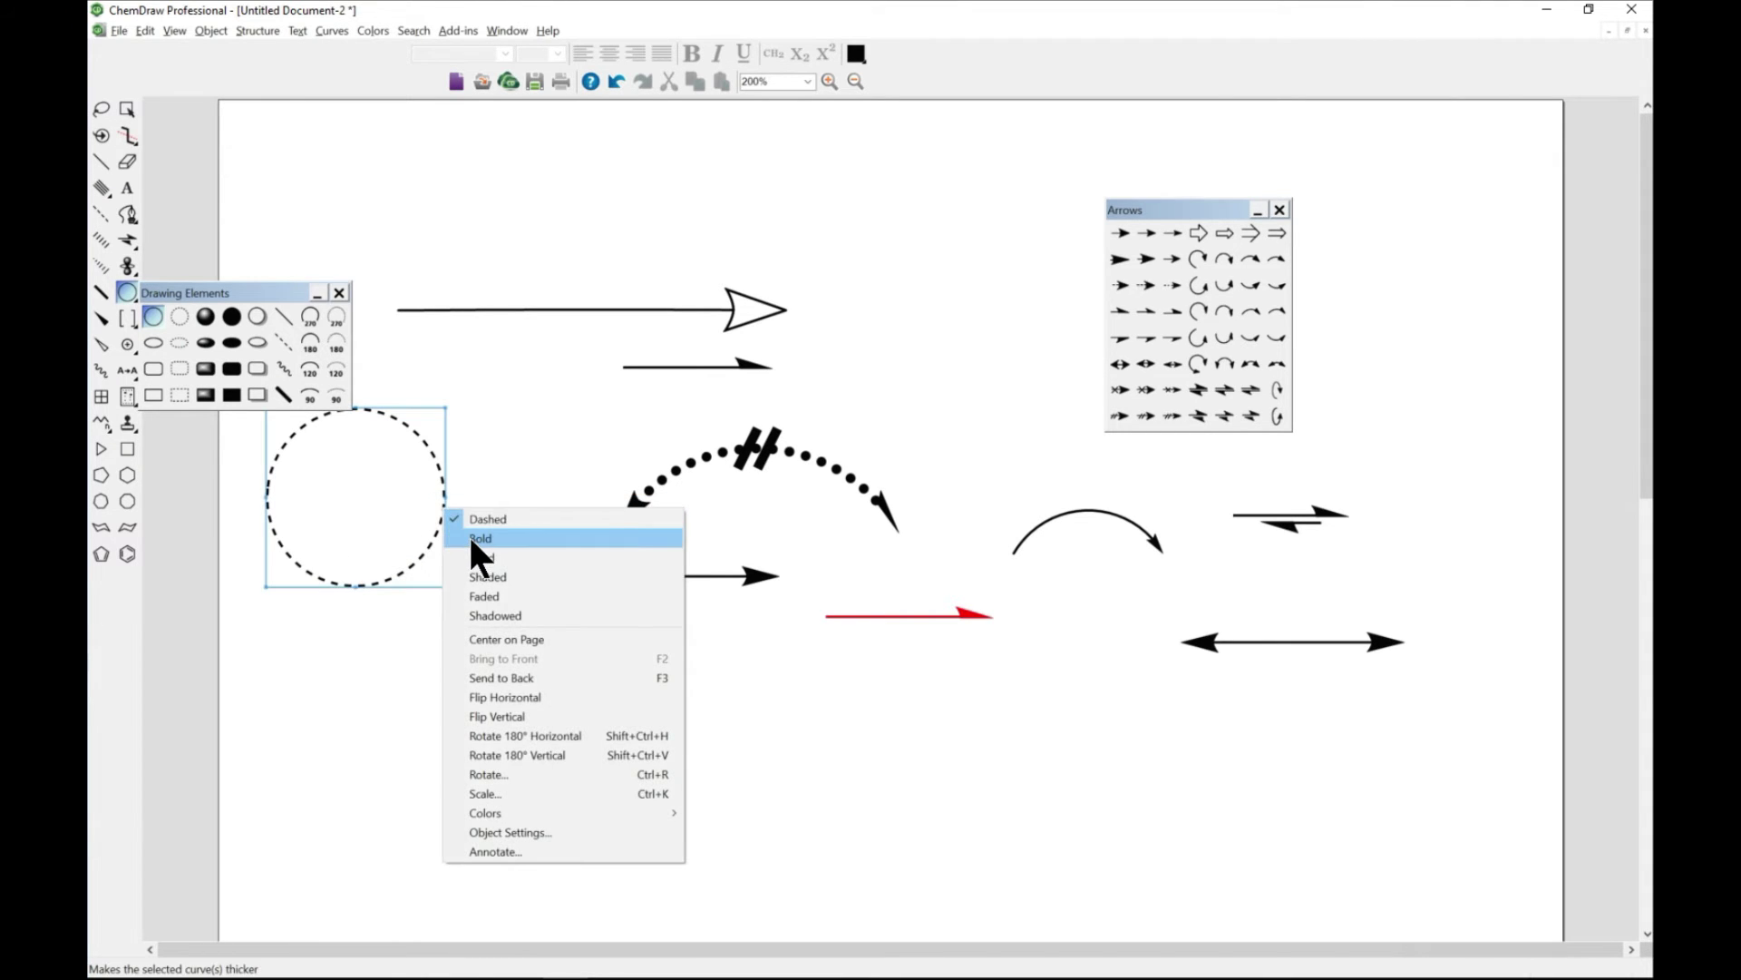
click(468, 533)
right_click(444, 512)
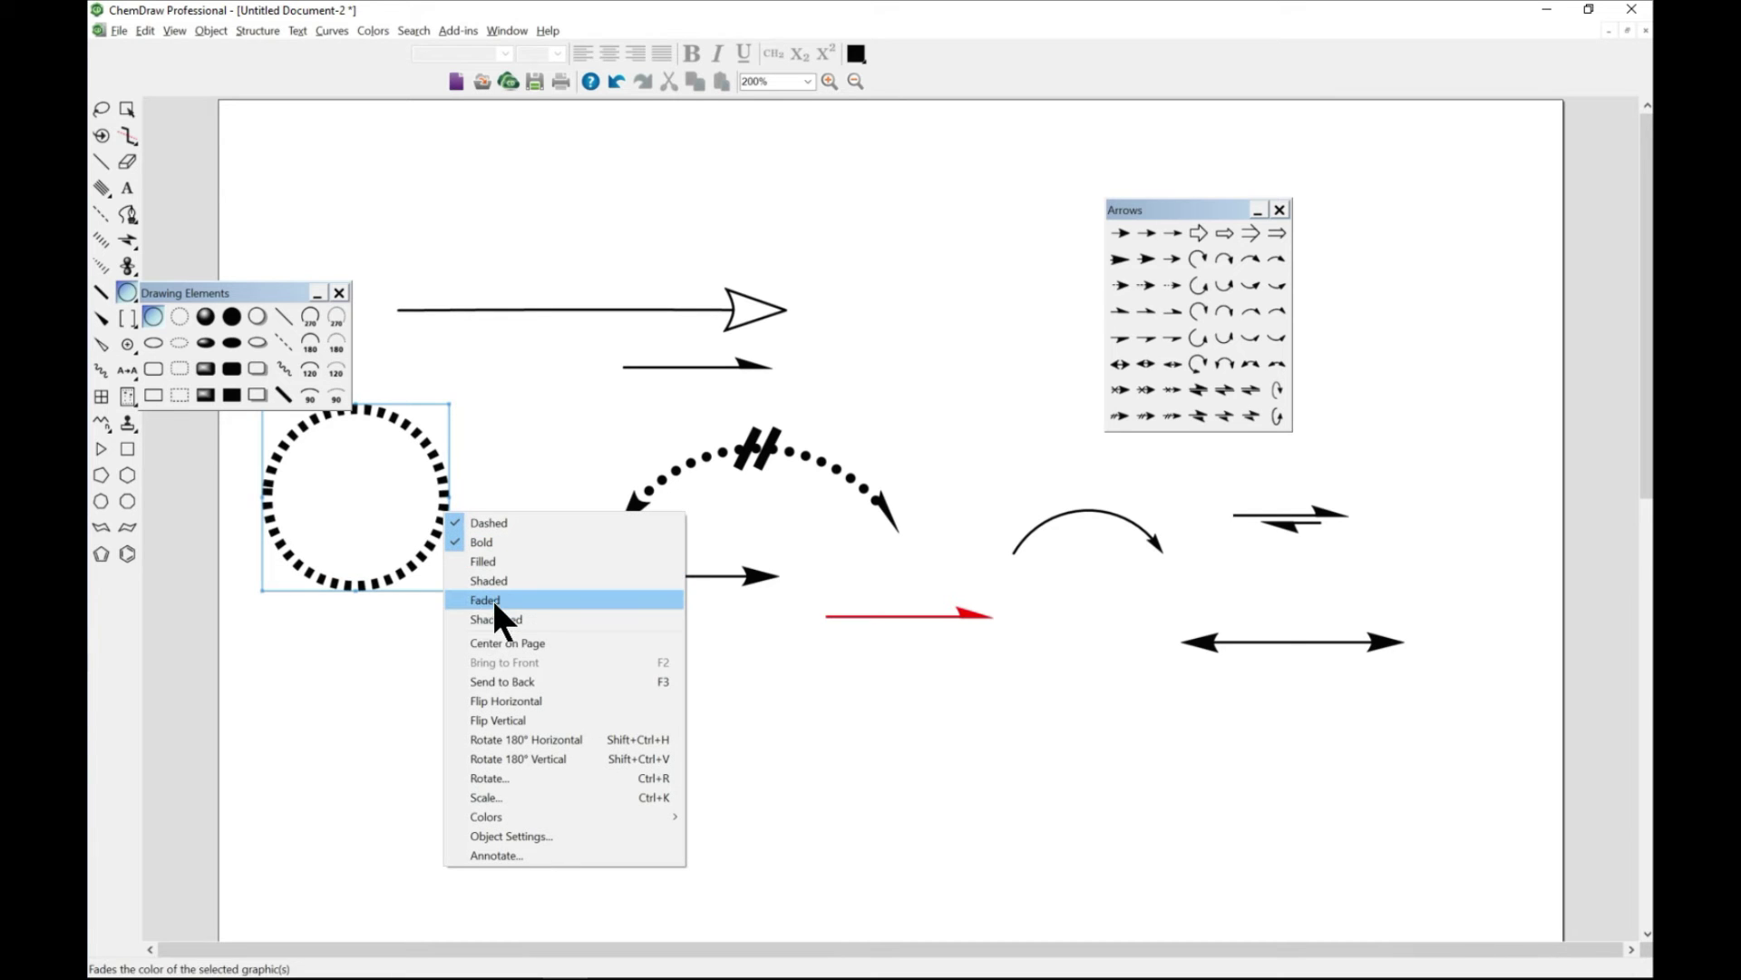
click(492, 599)
right_click(434, 520)
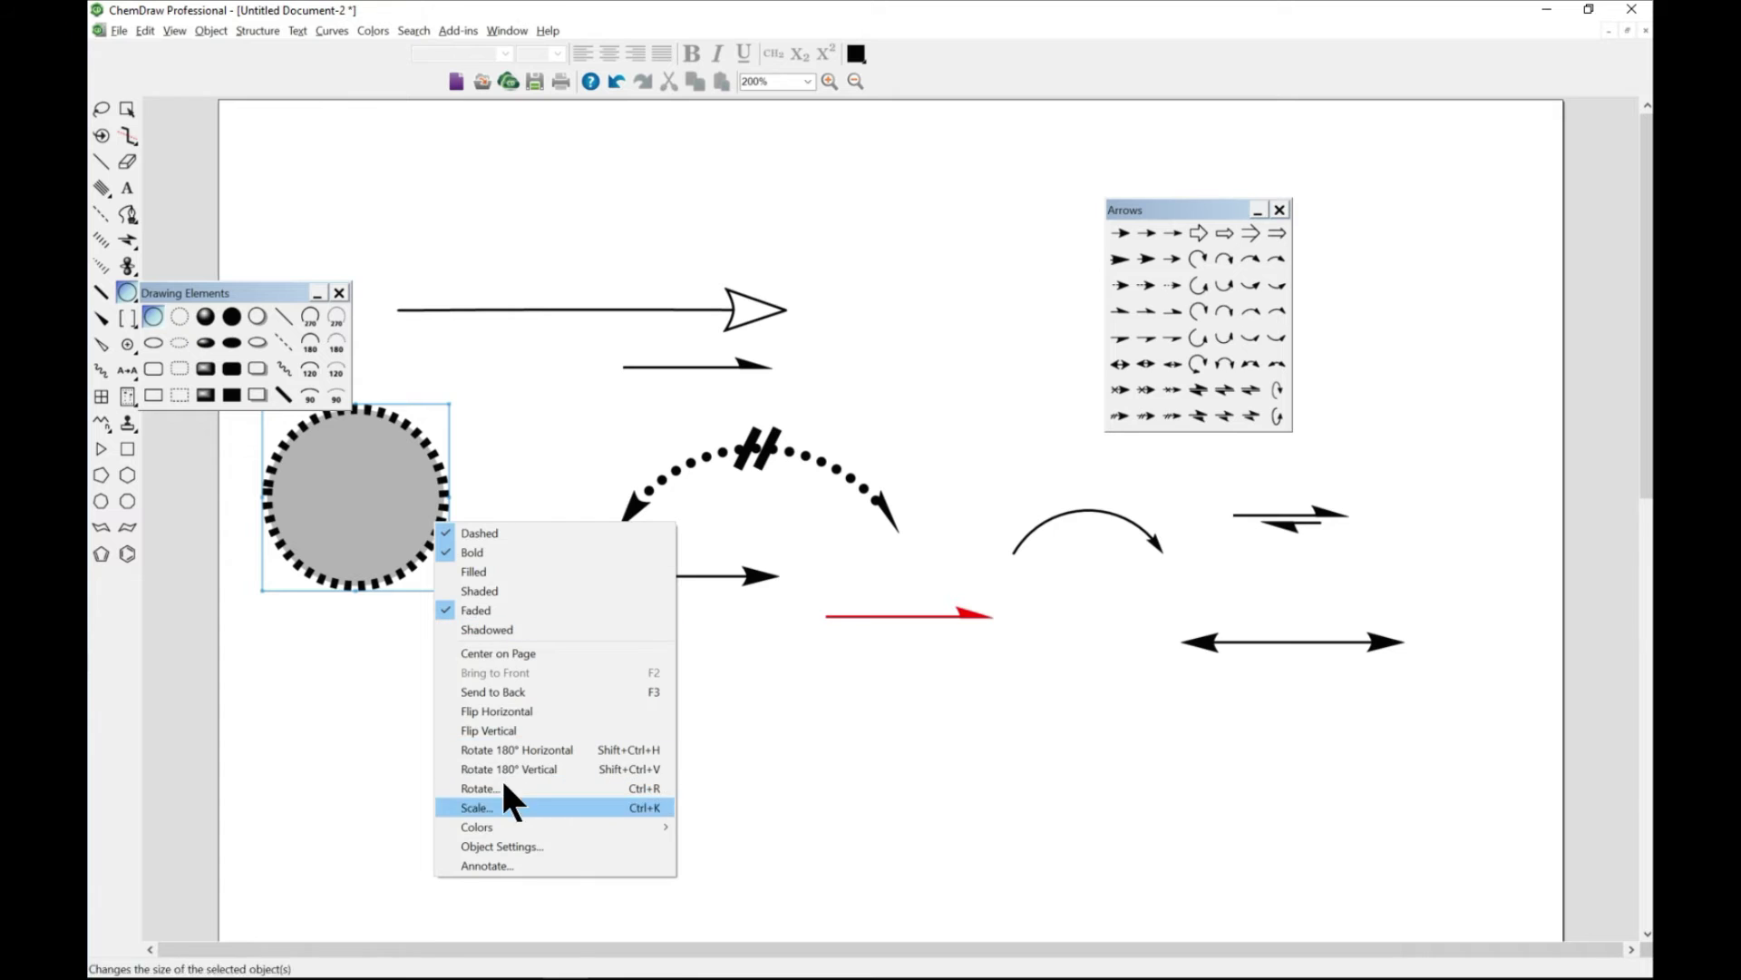
click(526, 846)
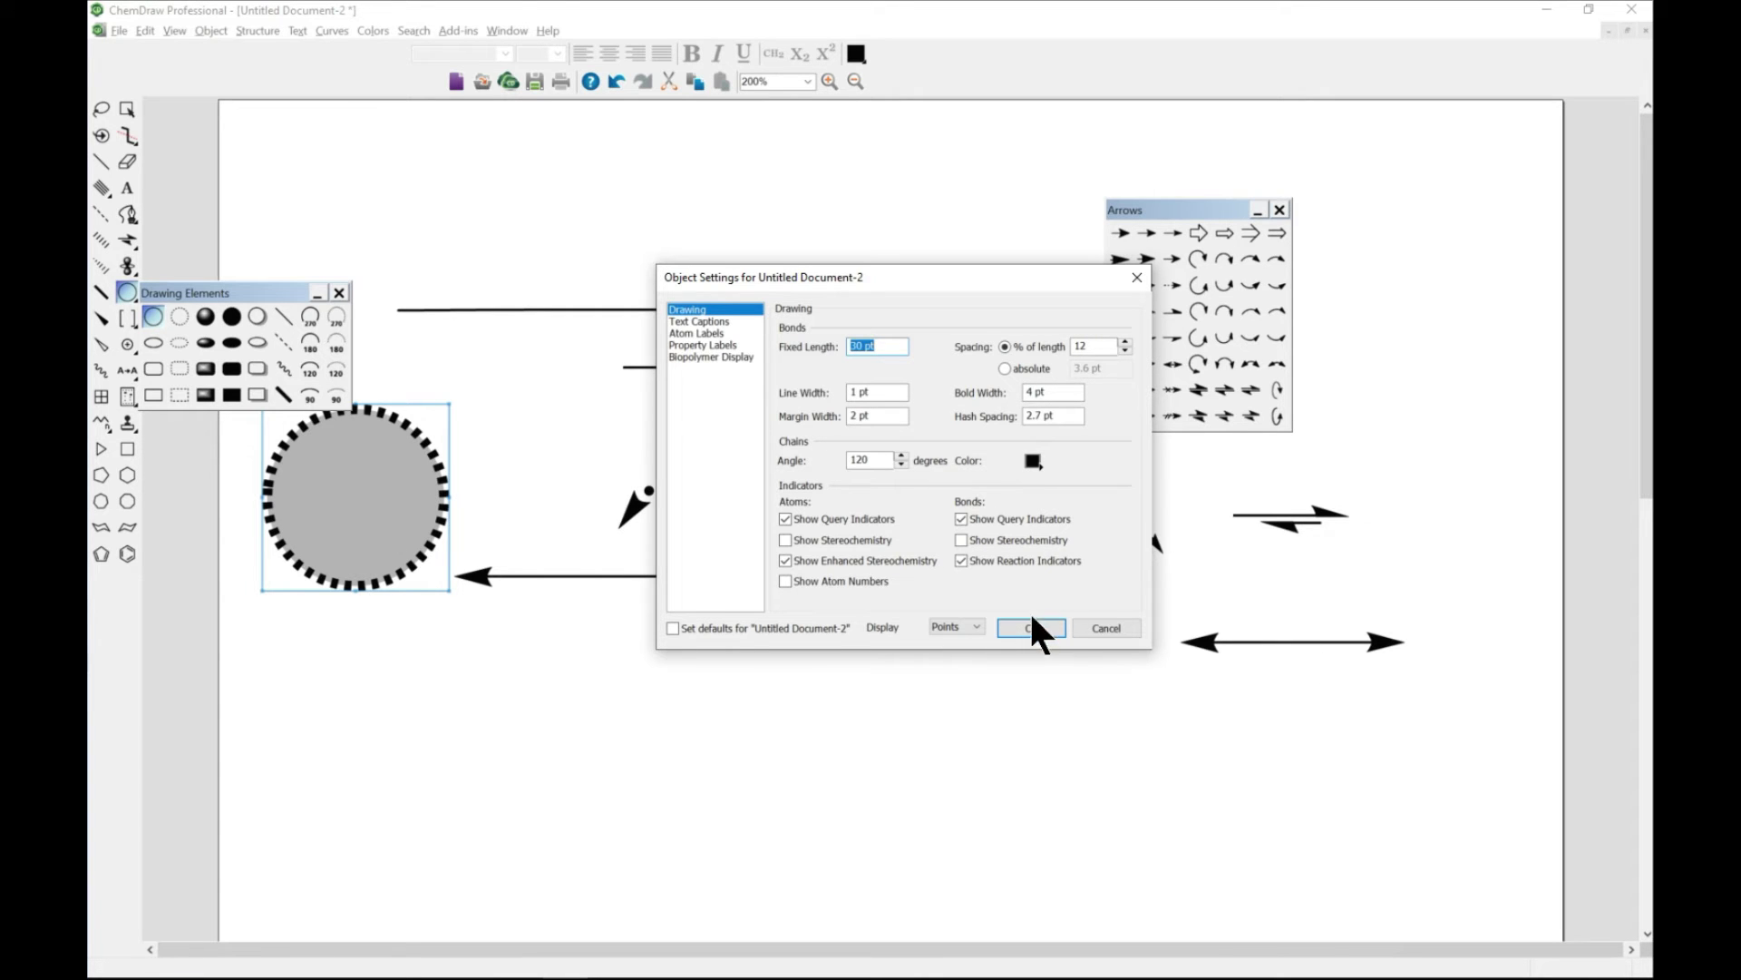
click(1093, 624)
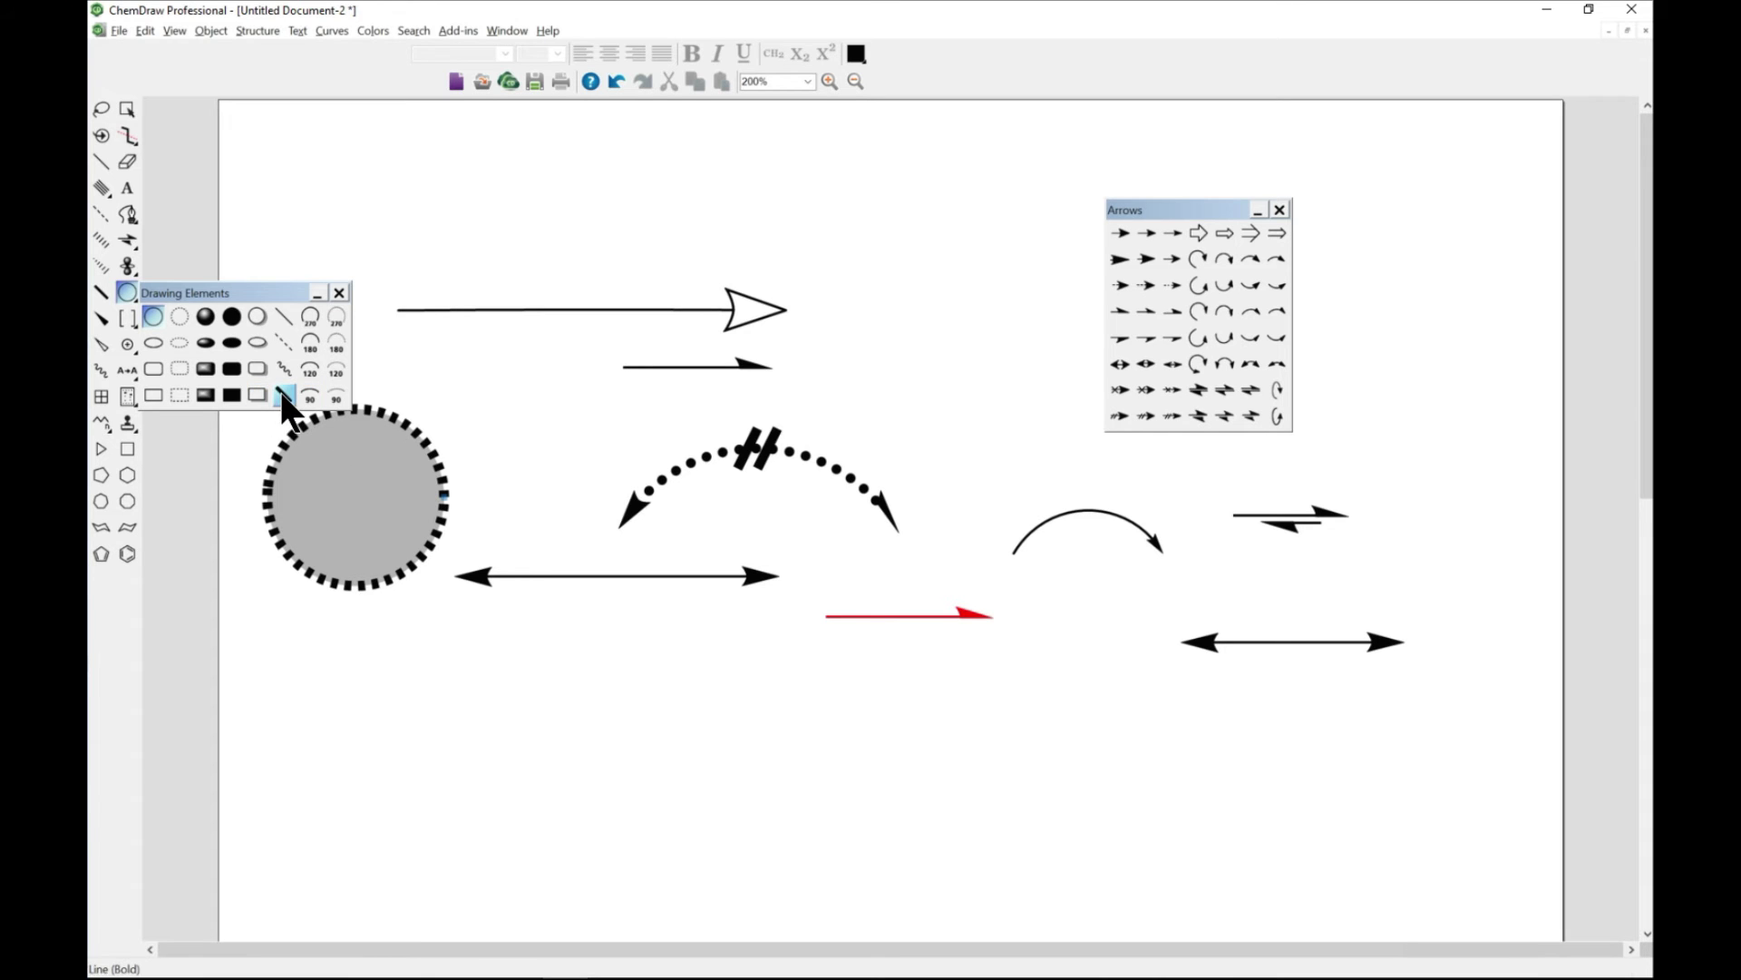
- Draw a 90° arc near the bottom of the page and a wavy line to its right
click(312, 397)
drag(612, 787, 963, 789)
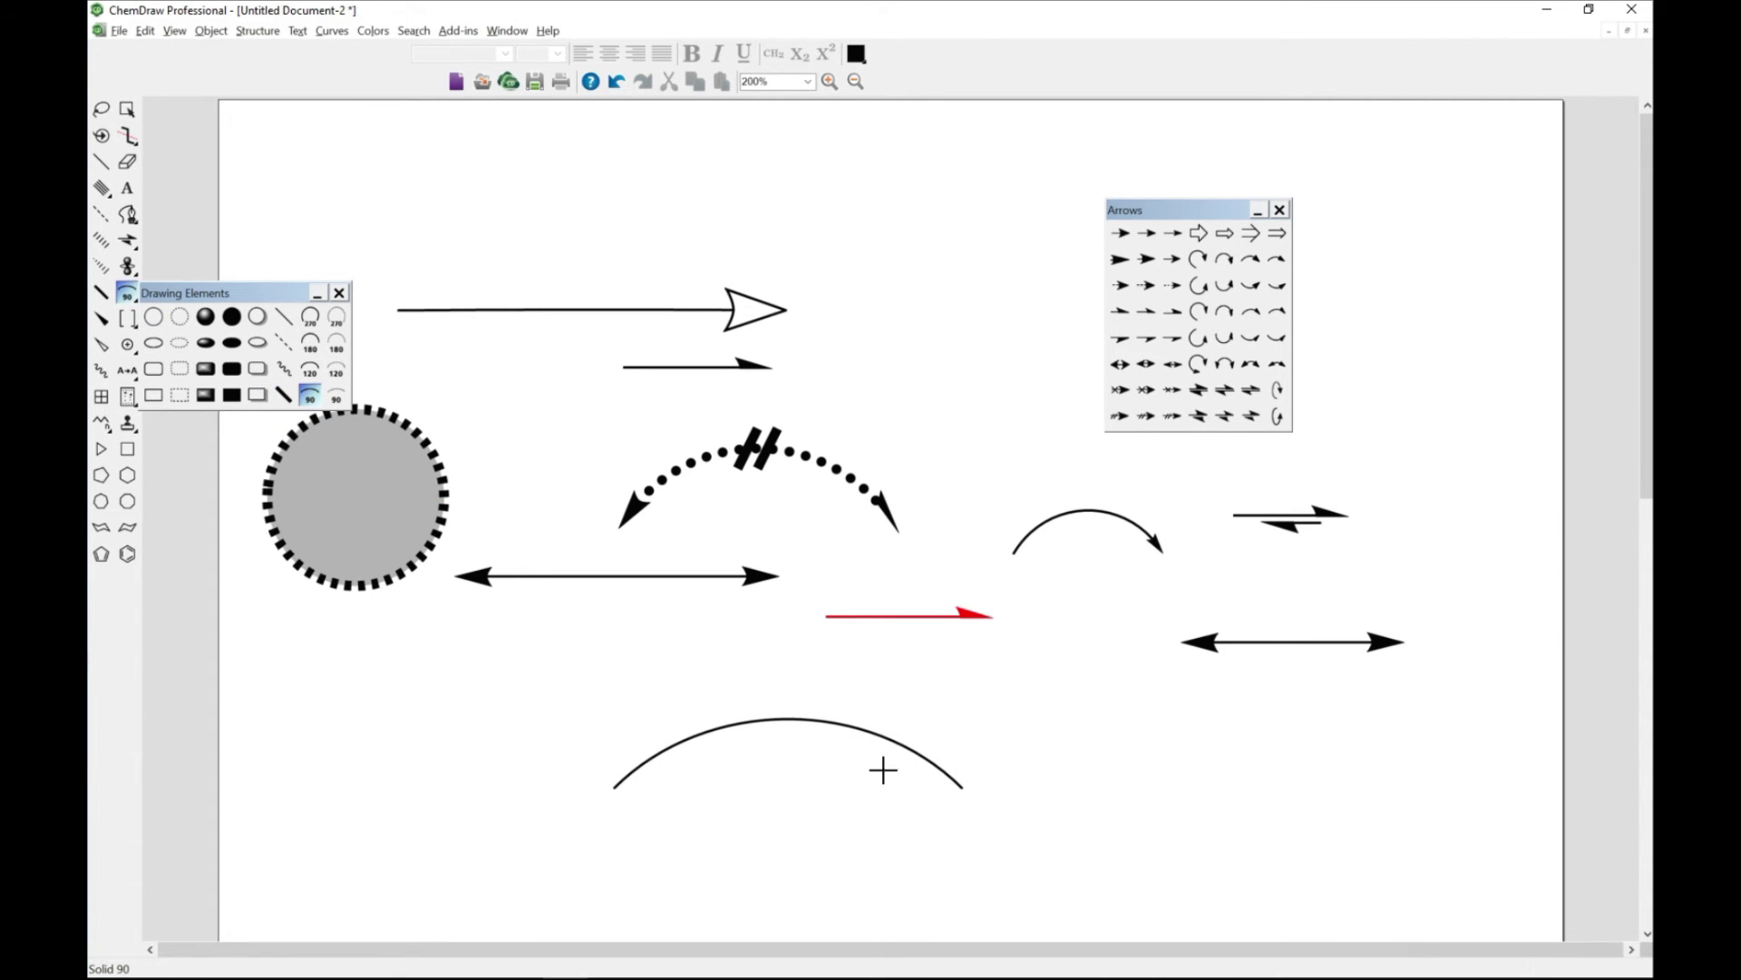
click(283, 367)
mouse_move(954, 751)
mouse_down()
mouse_move(1234, 824)
mouse_move(1320, 767)
mouse_up()
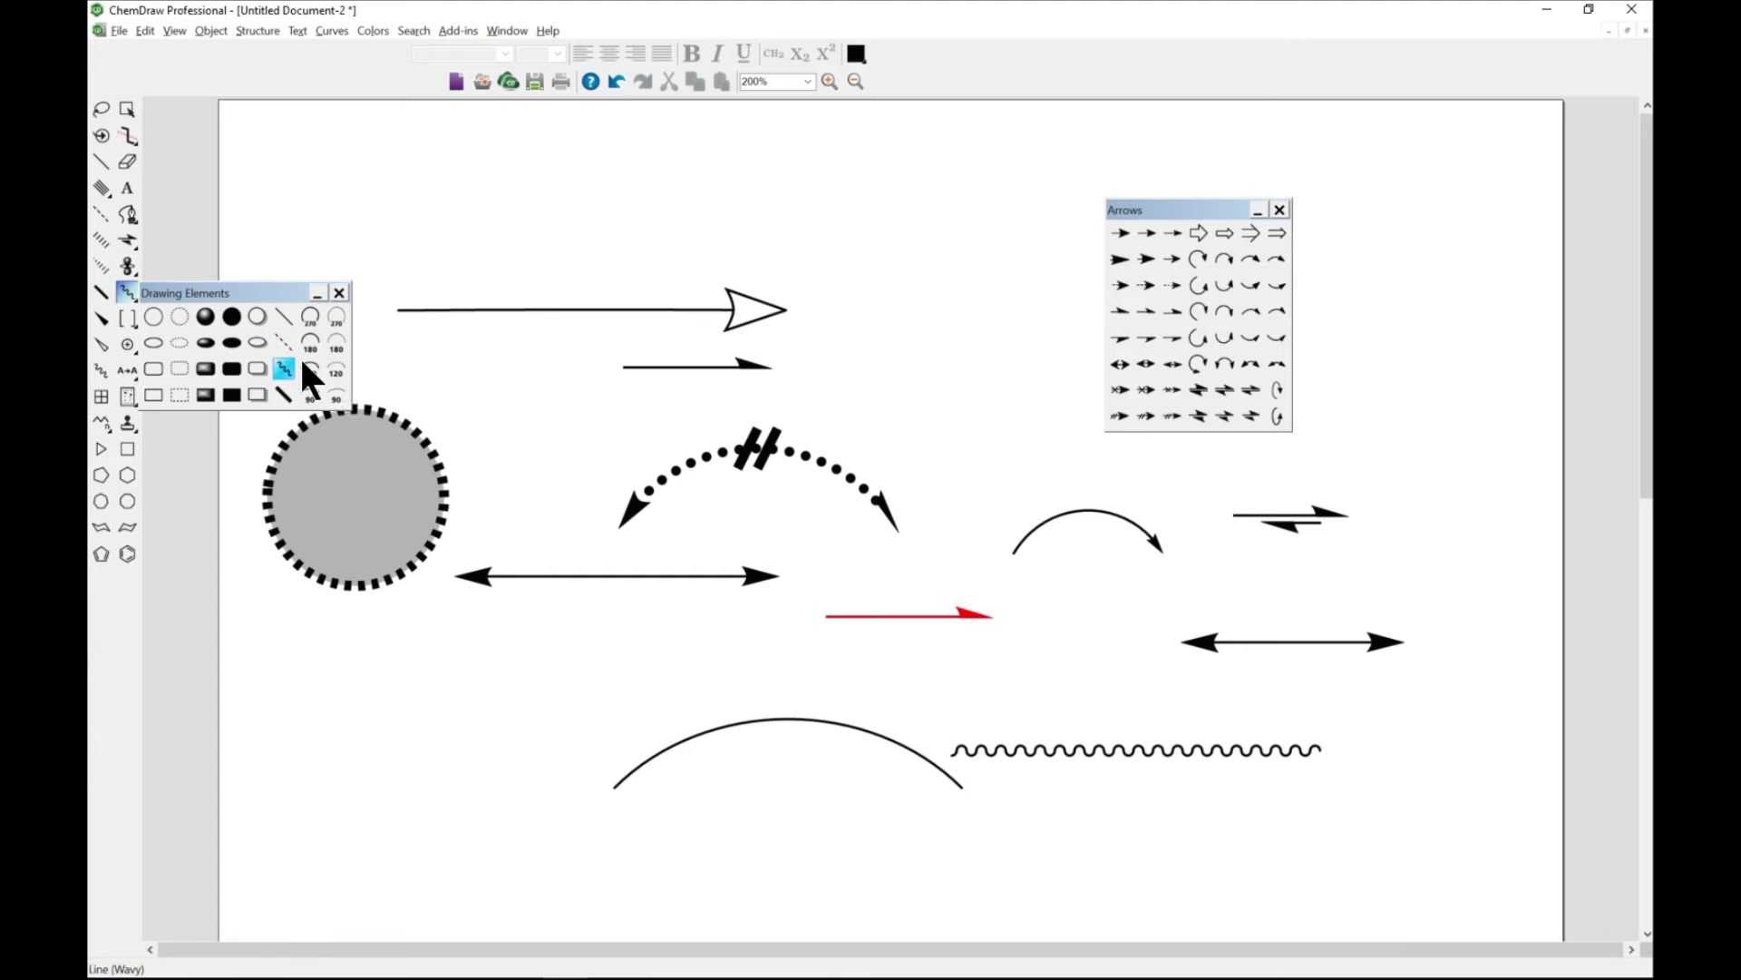
click(124, 32)
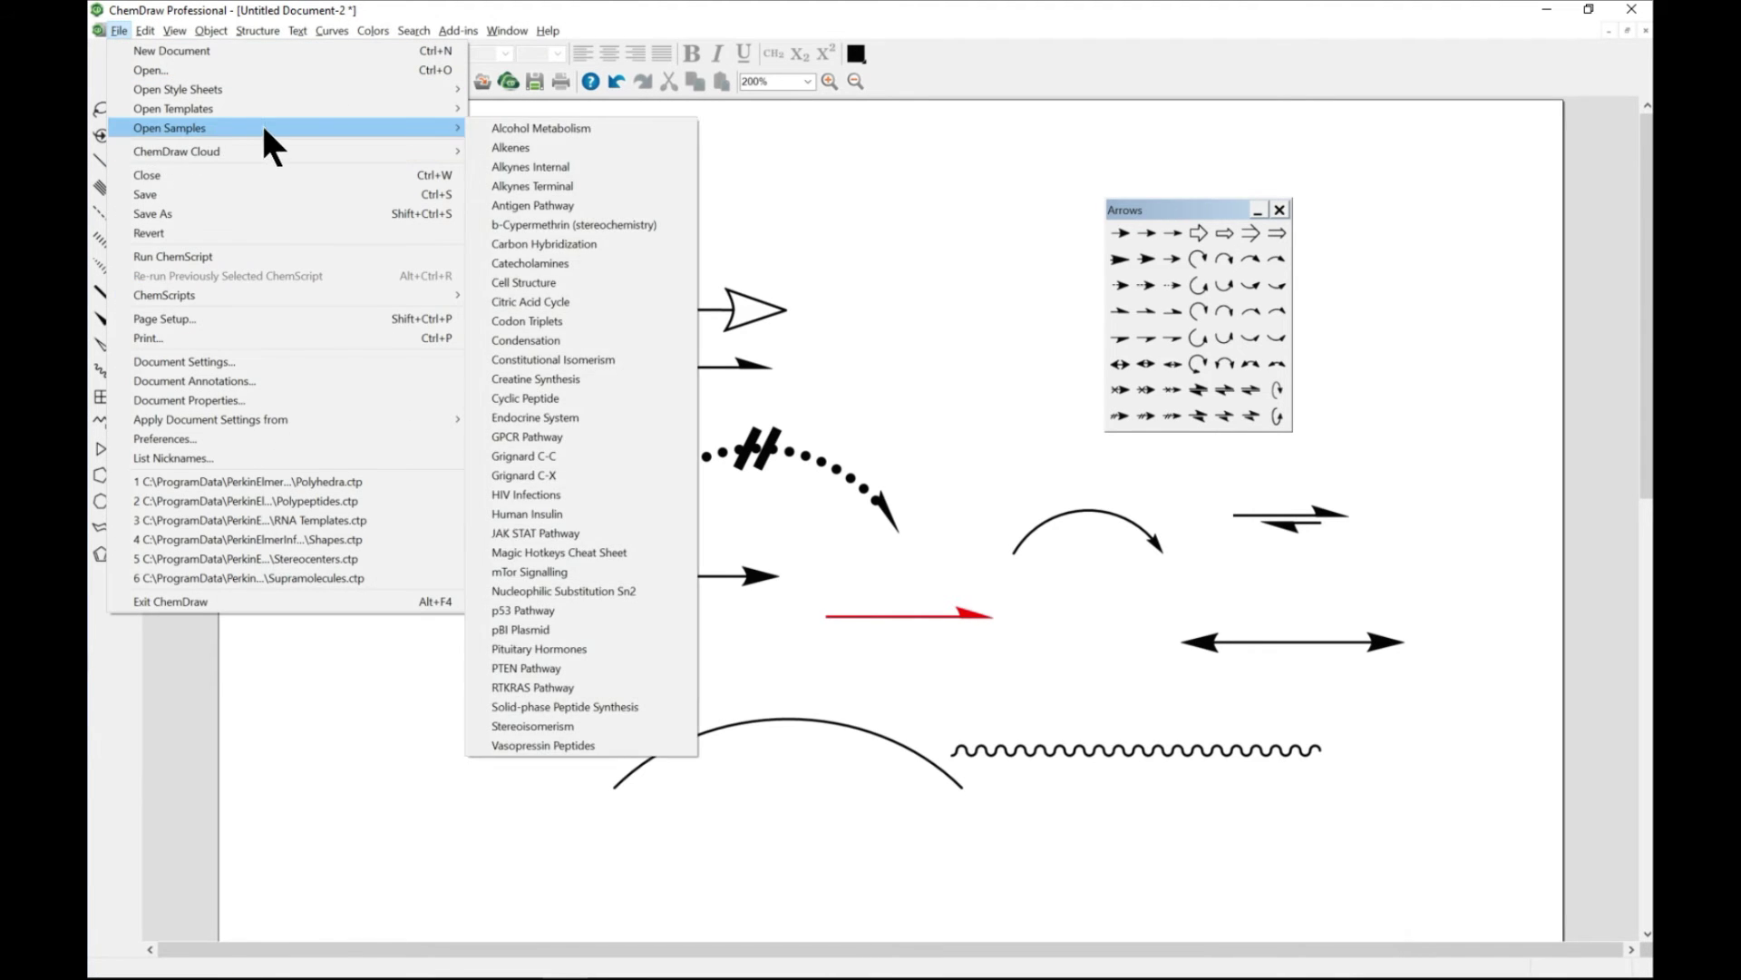
- Open the Creatine Synthesis sample showing the arginine-to-creatinine reaction pathway
mouse_move(448, 144)
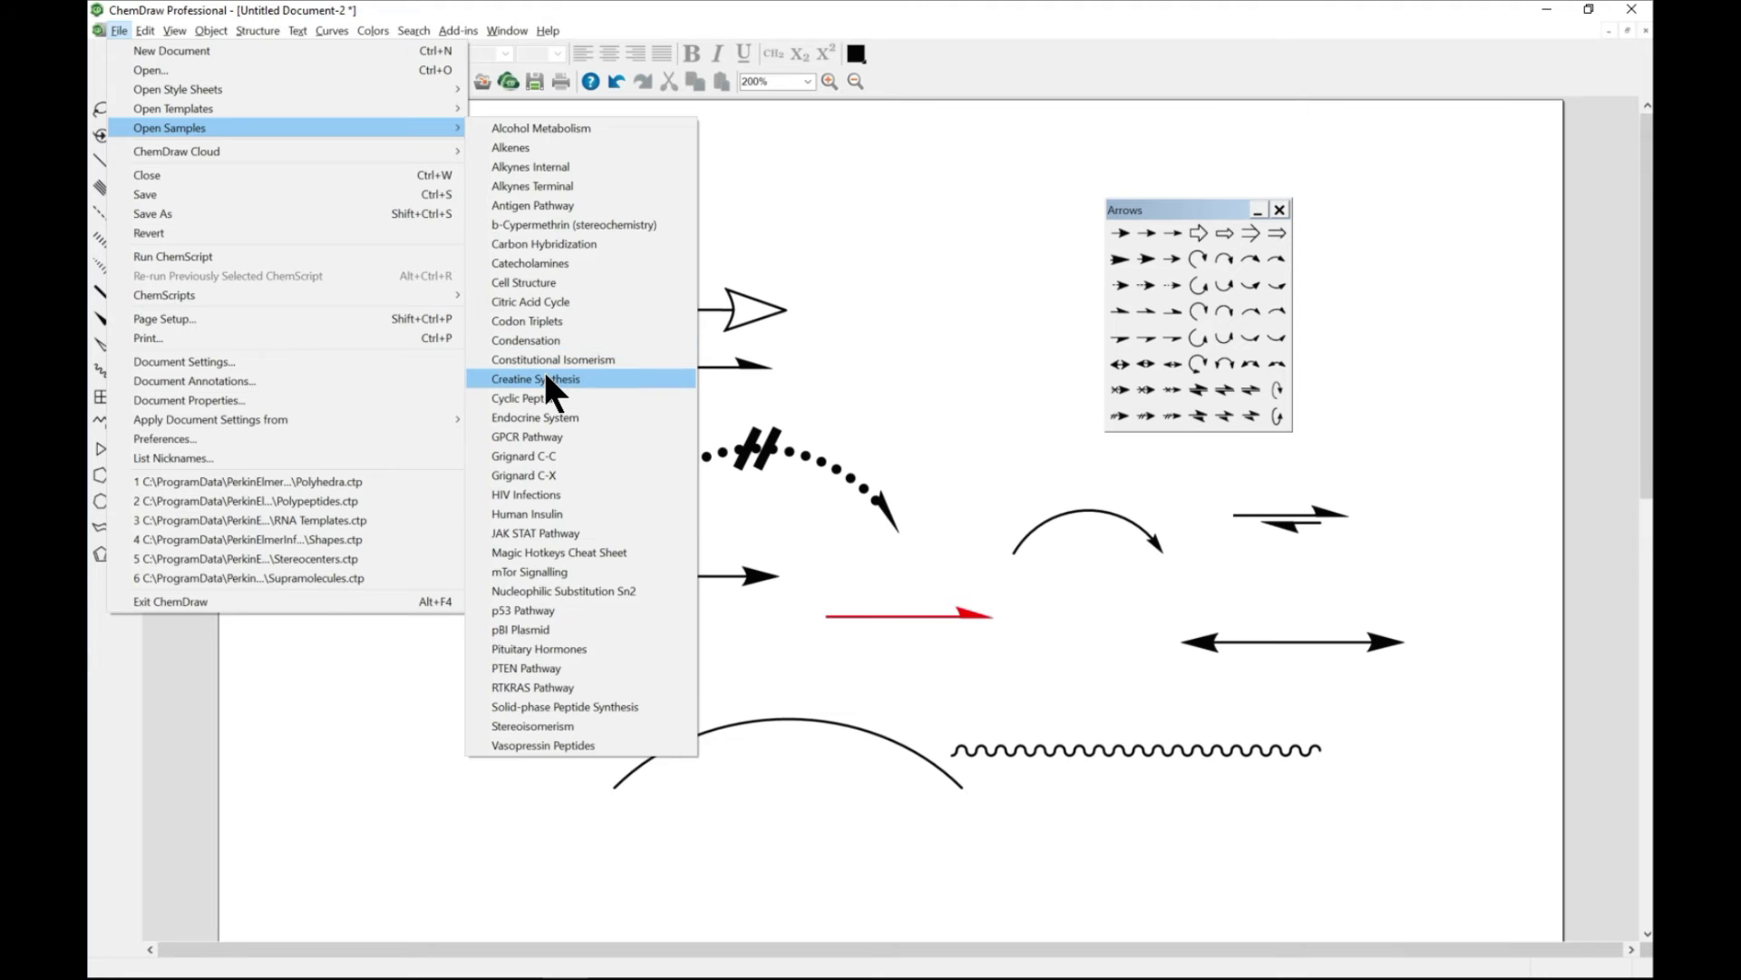
click(547, 378)
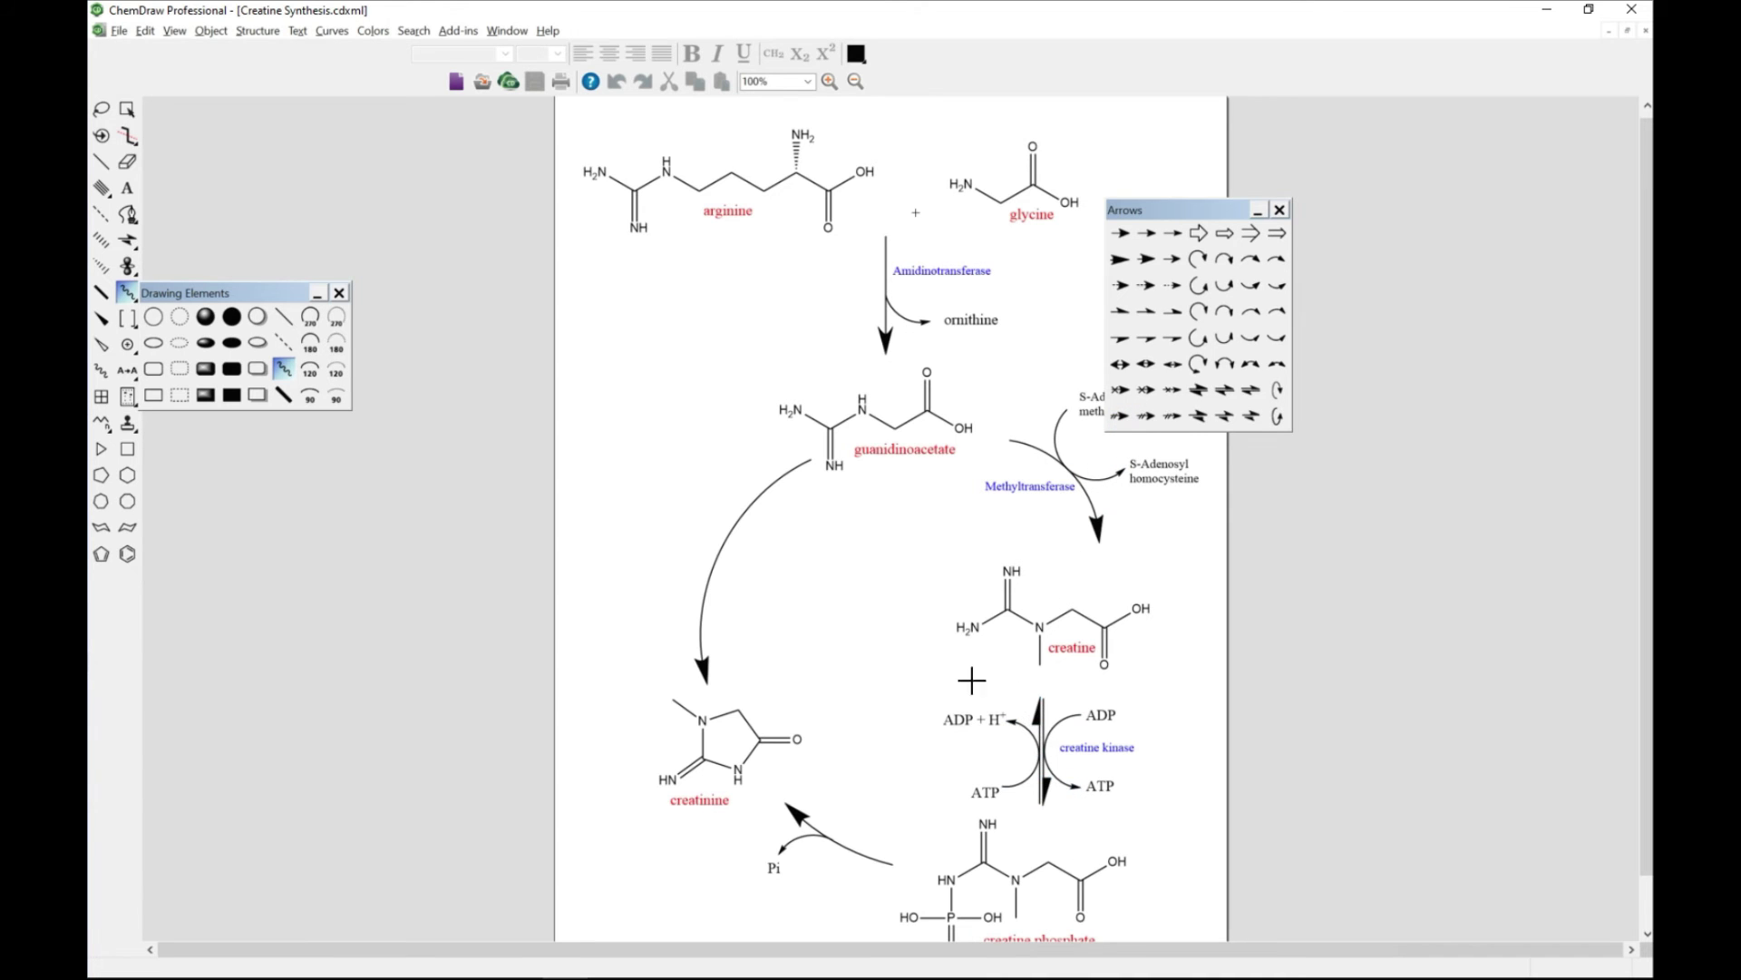
- Open the Cell Structure sample with its labelled animal cell diagram
scroll(961, 784, down, 3)
scroll(962, 784, up, 3)
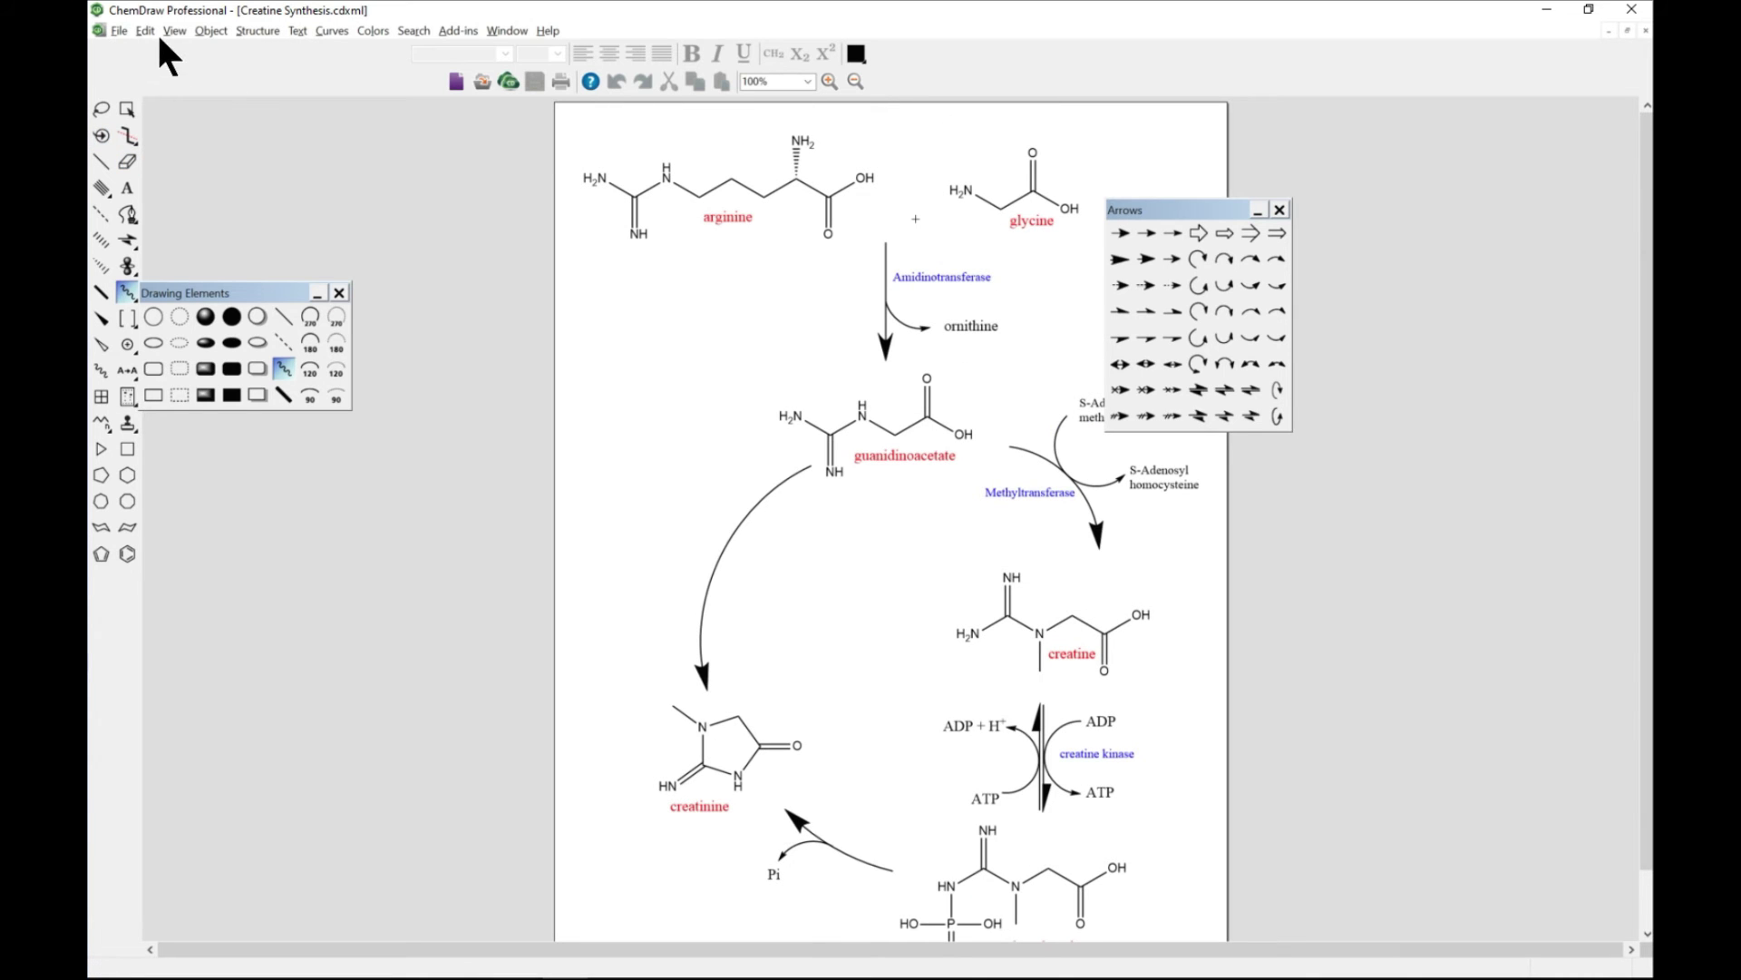
click(119, 30)
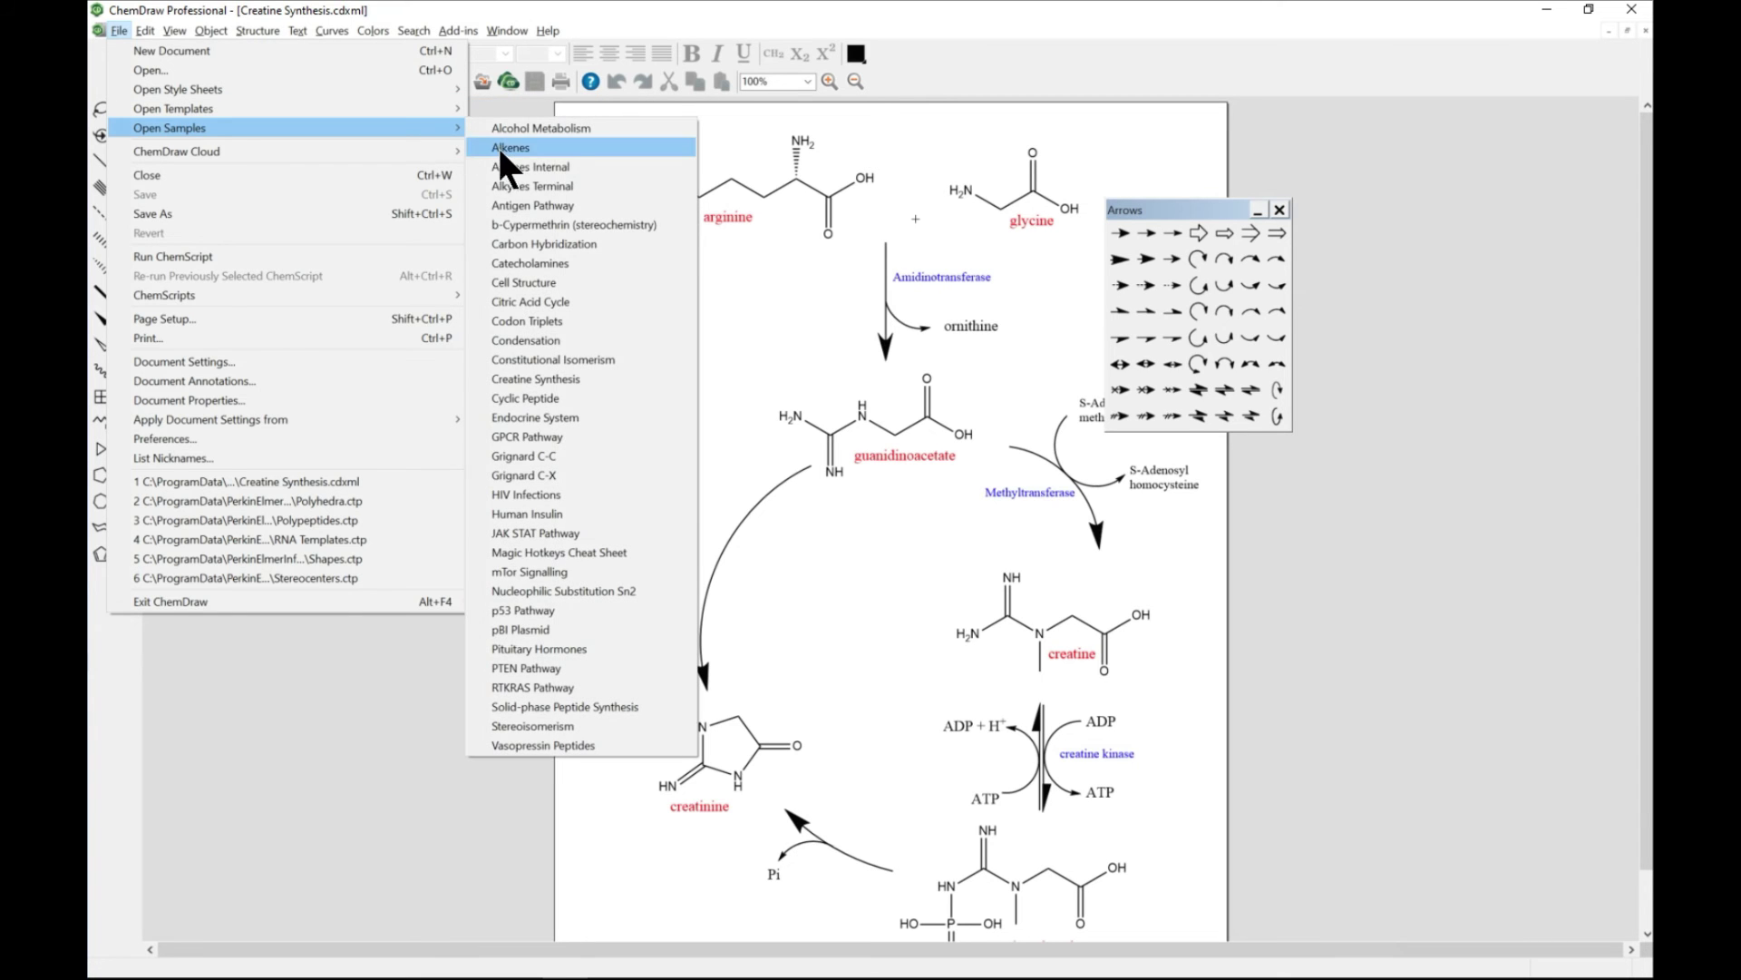
click(544, 283)
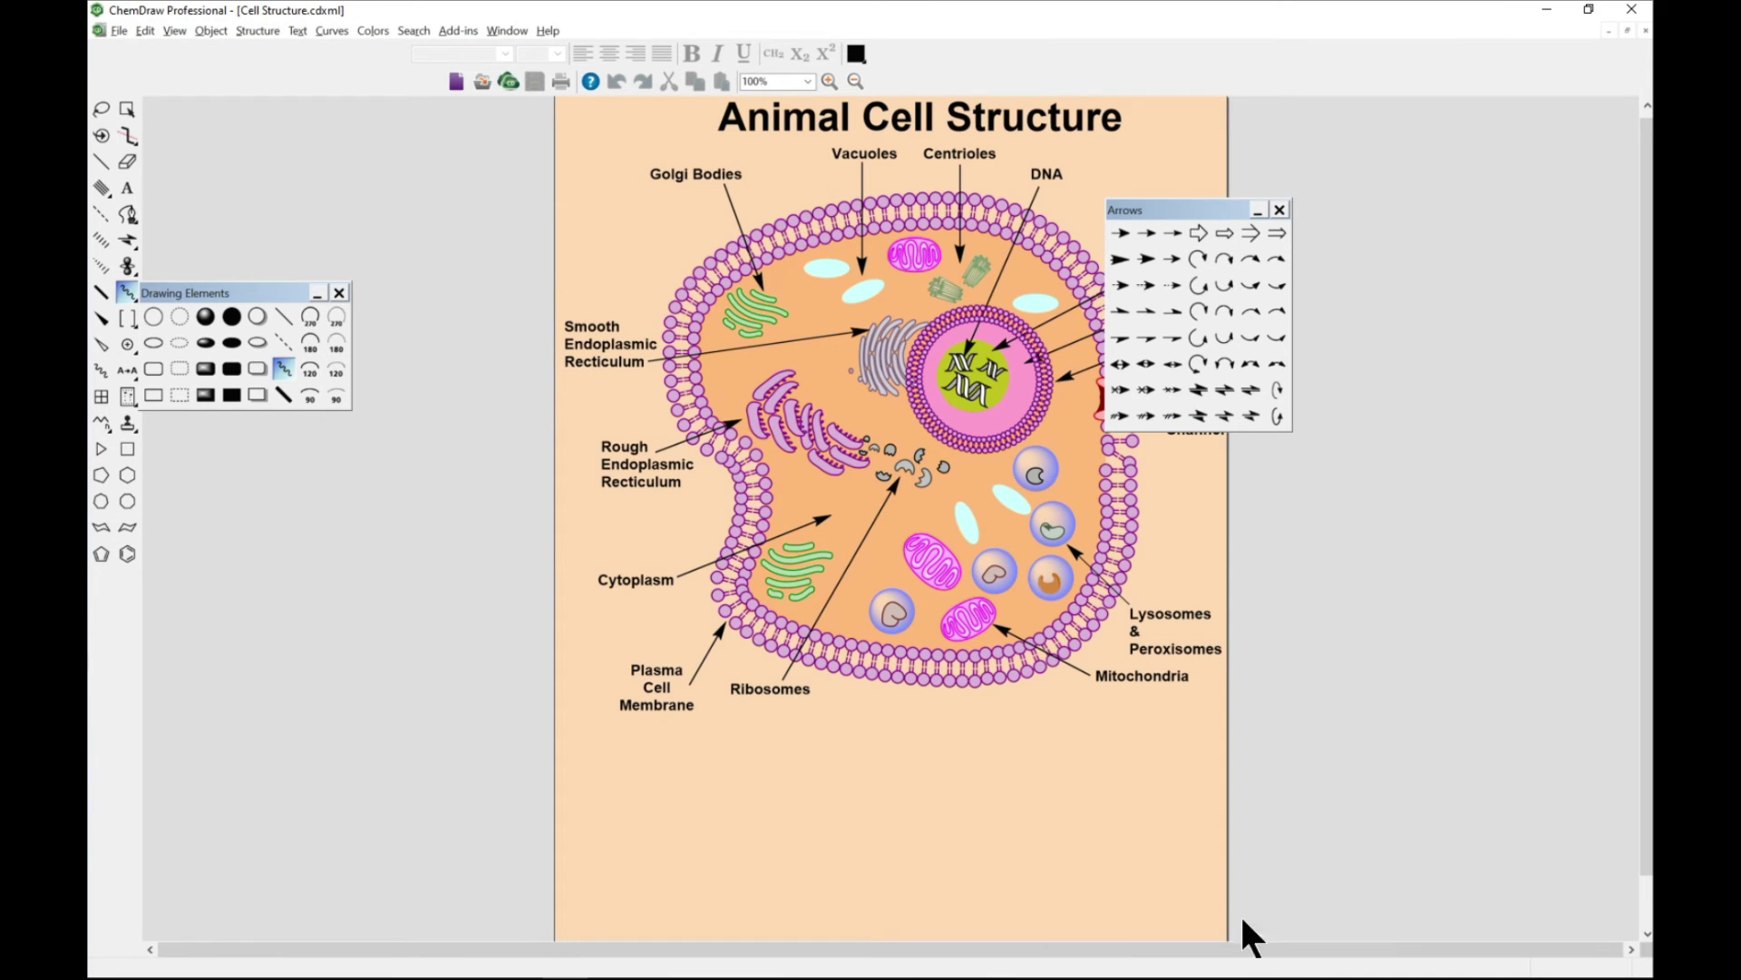
- Browse the Open Samples submenu and open the mTor Signalling sample document
click(122, 30)
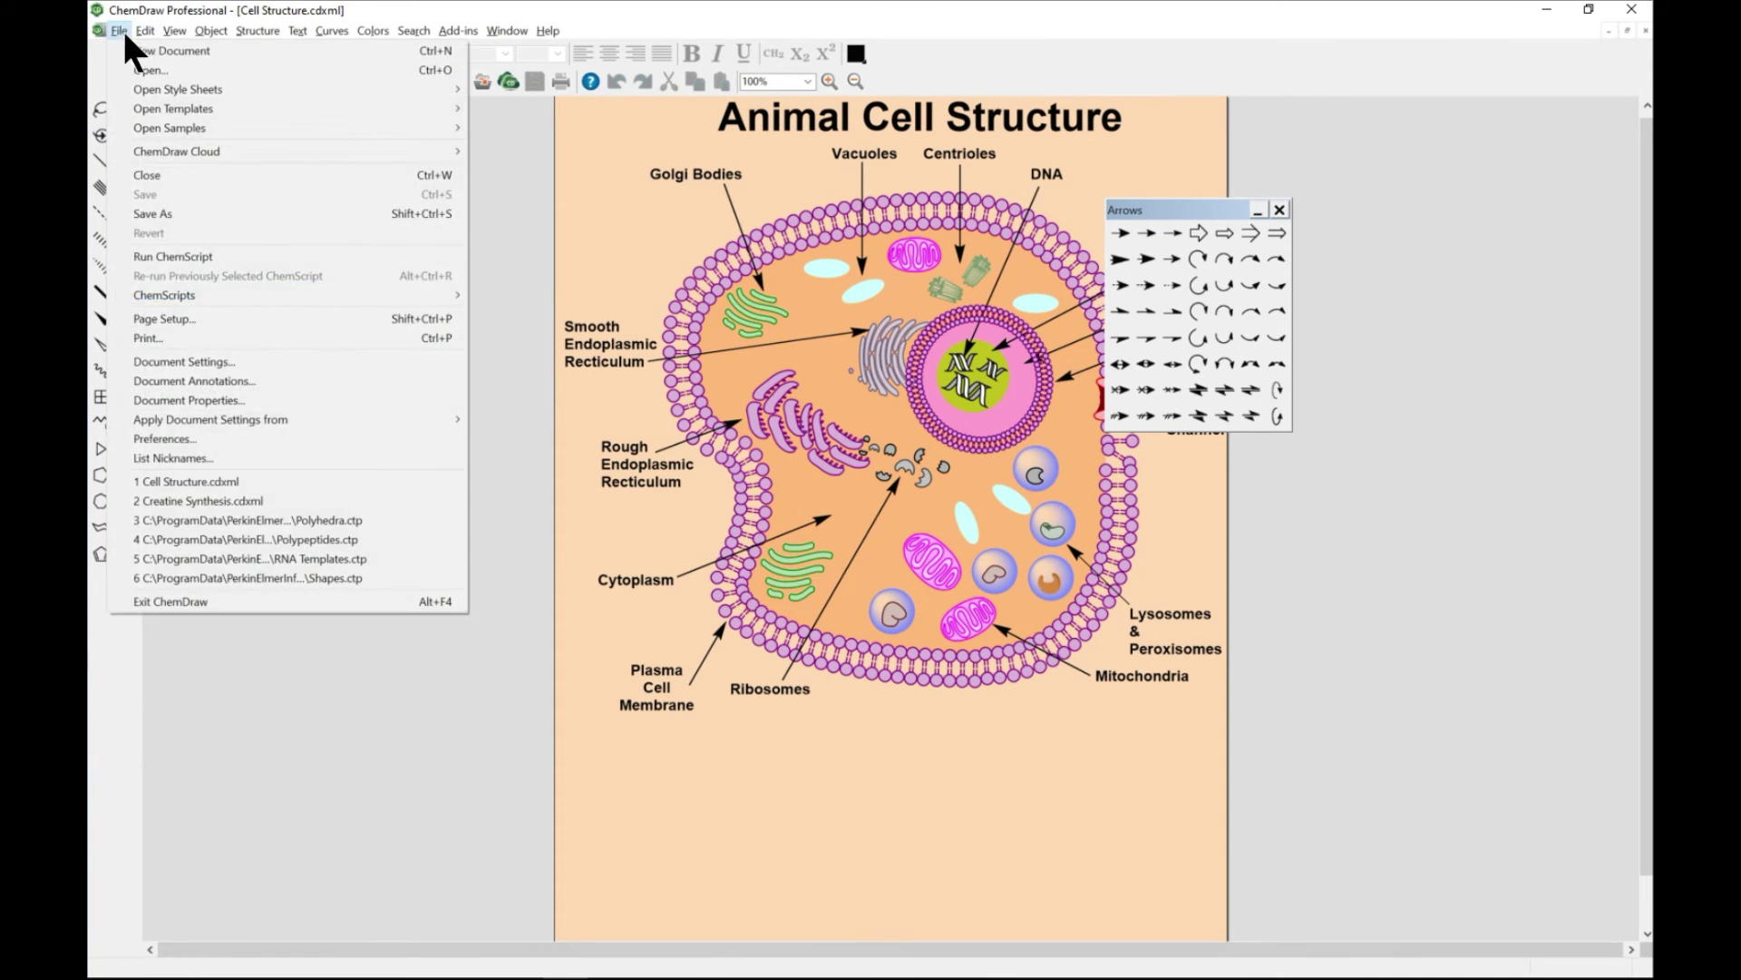
mouse_move(258, 134)
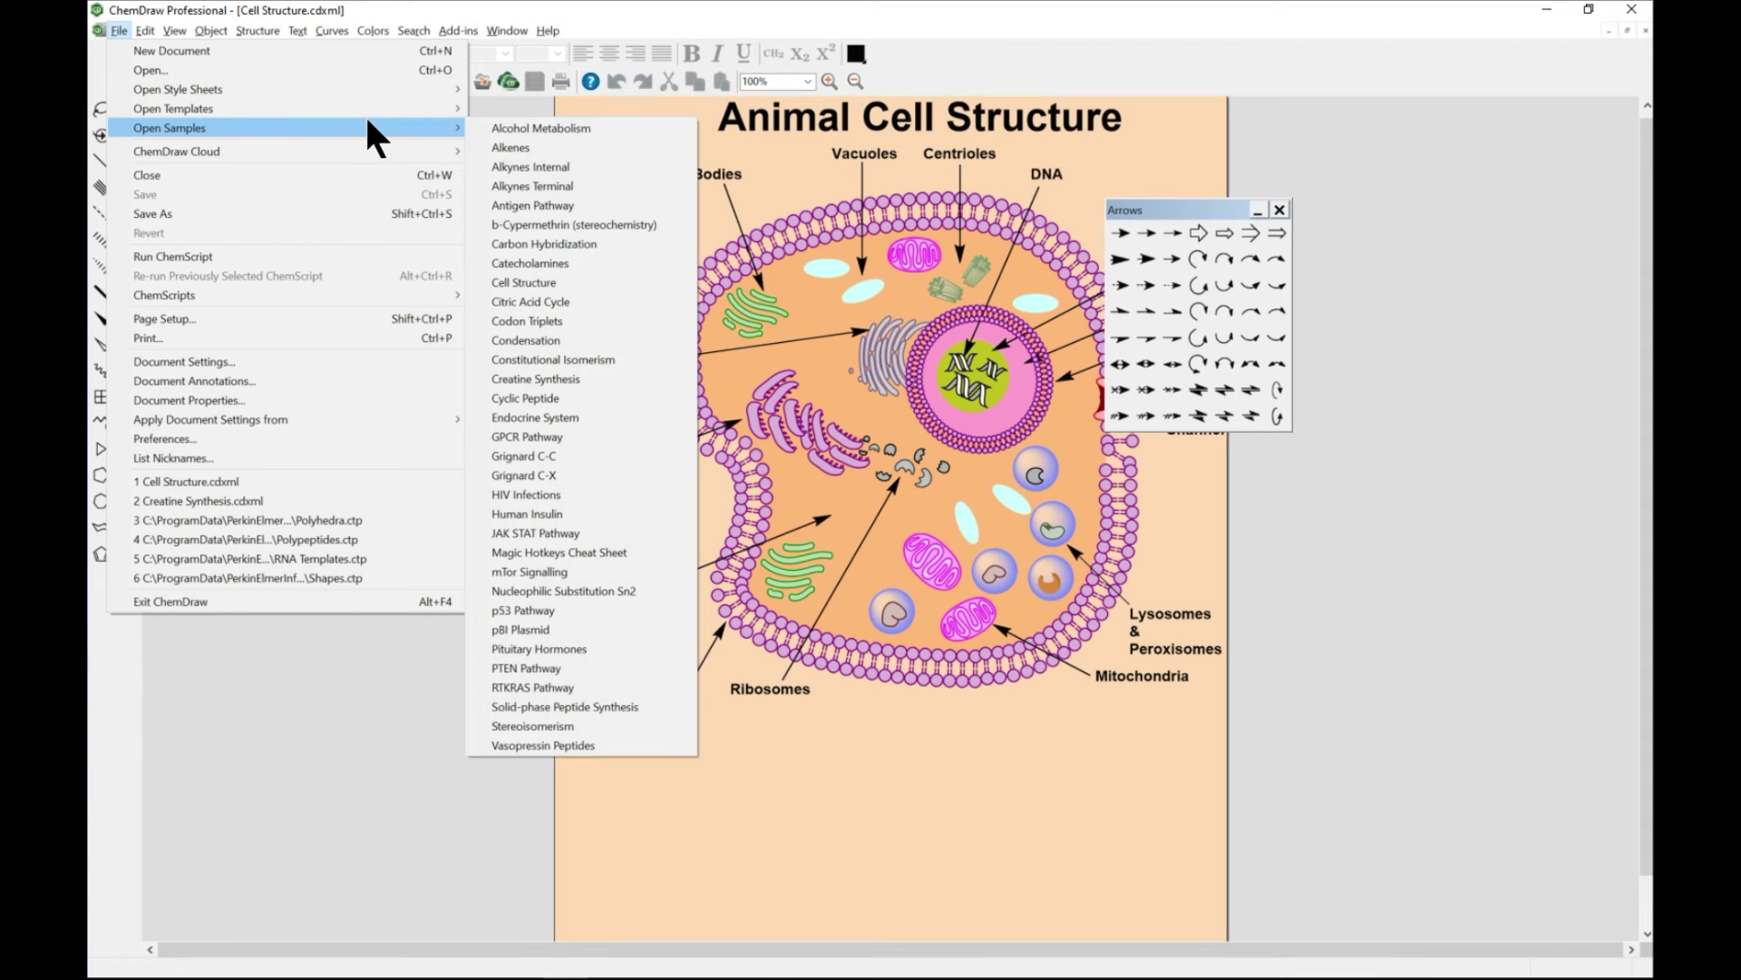
mouse_move(389, 108)
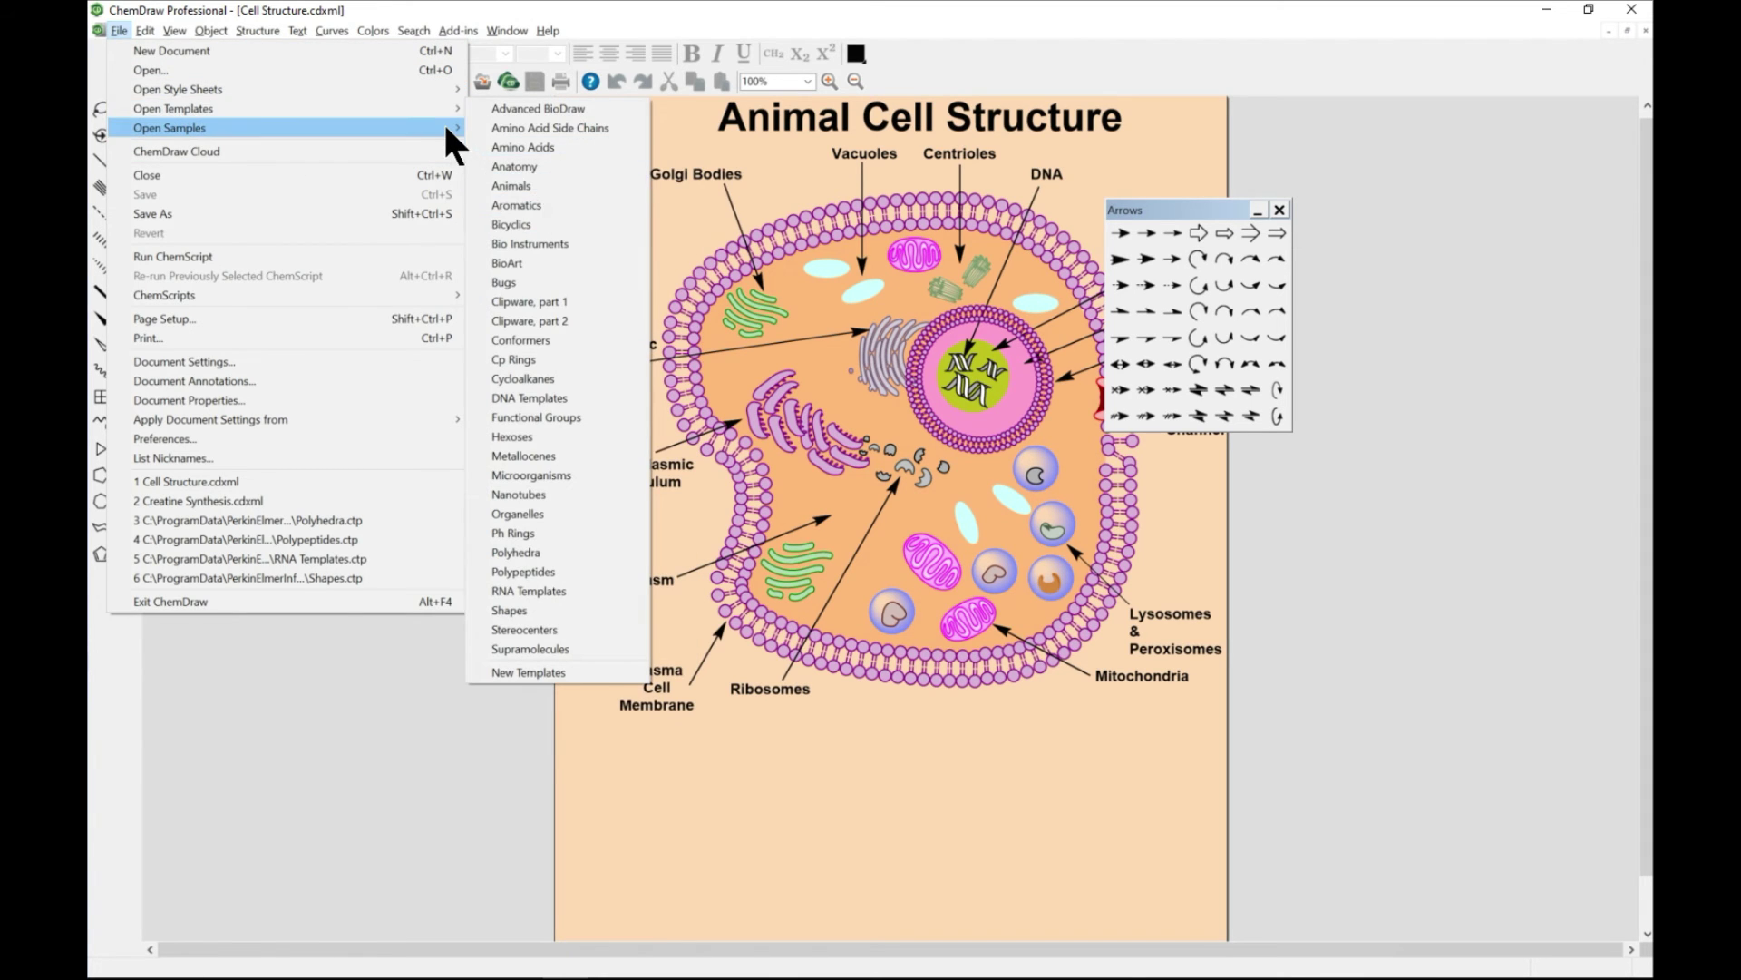
mouse_move(461, 131)
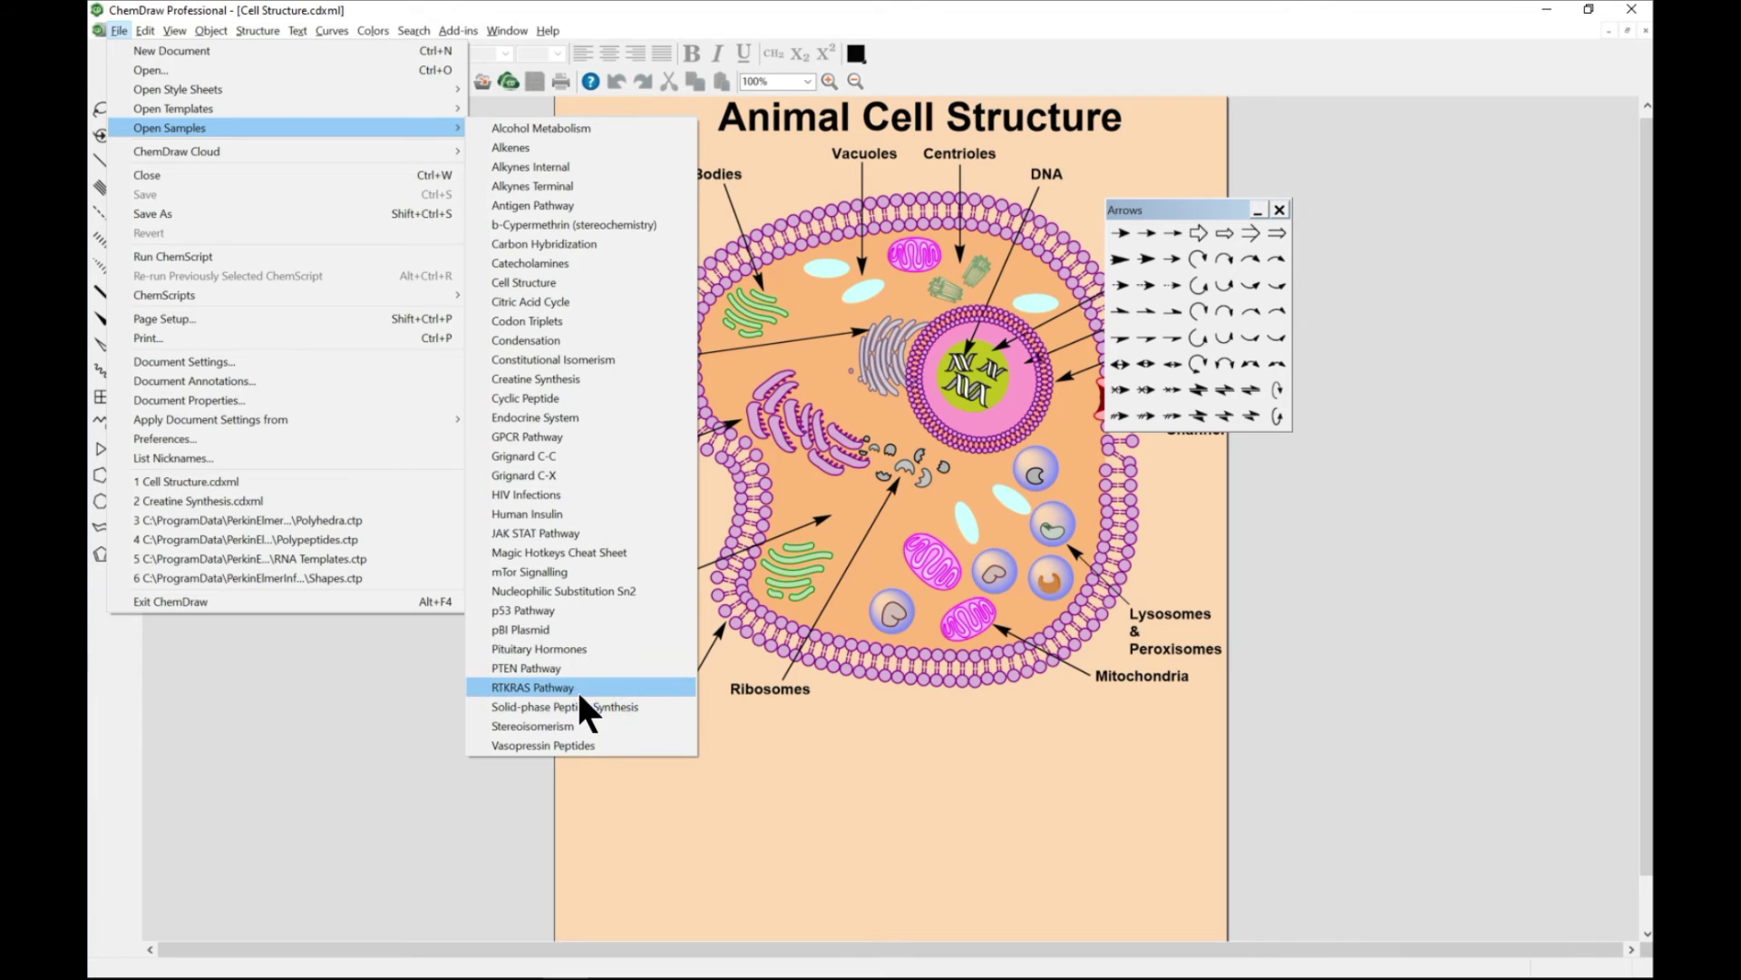
click(552, 571)
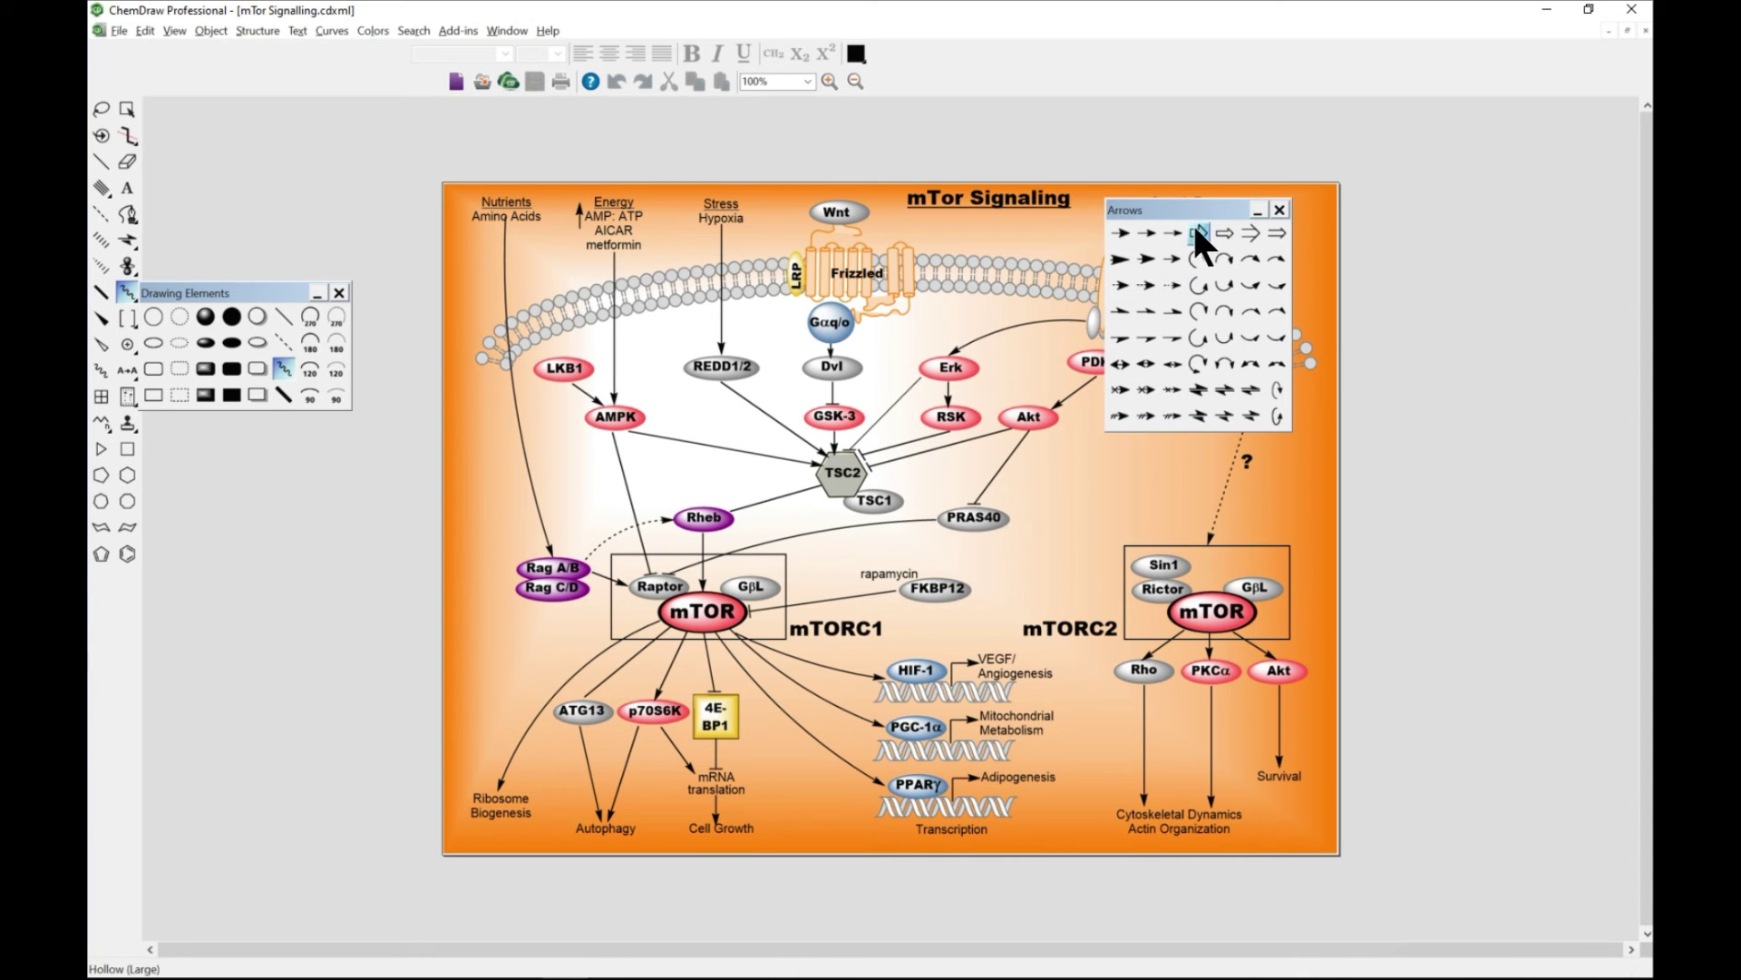
- Draw a shaded oval at the diagram's left side, proceeding with an editable copy
drag(1188, 208, 1199, 236)
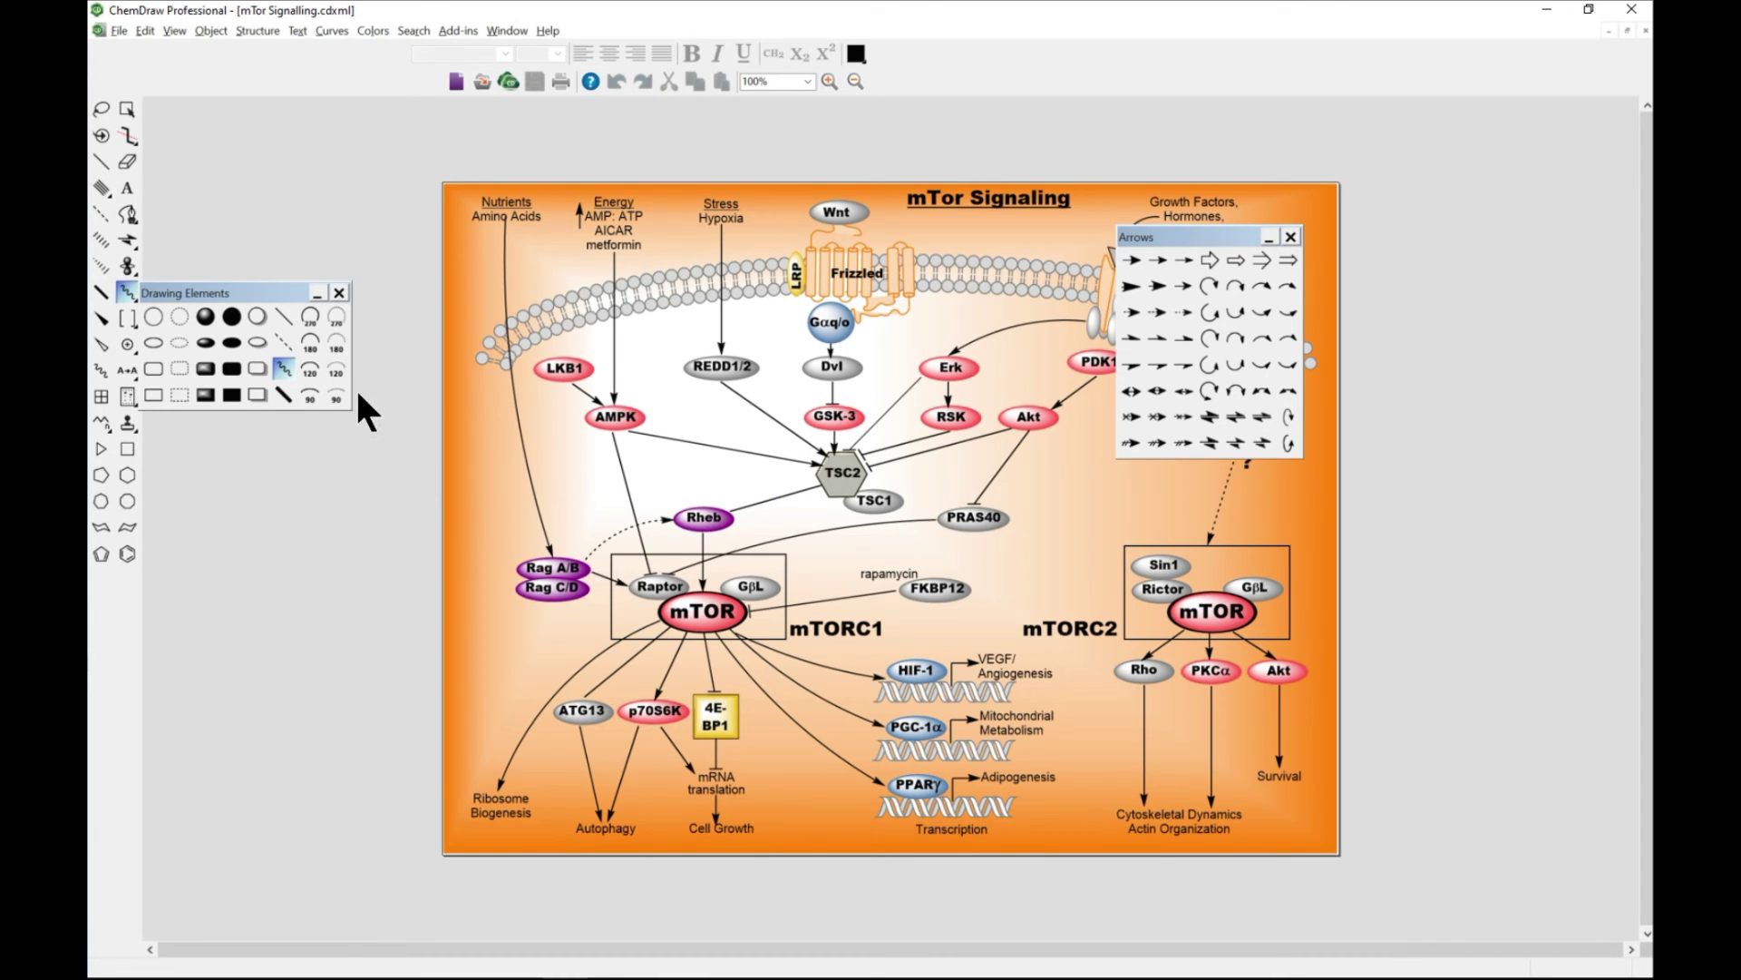
click(215, 352)
click(529, 505)
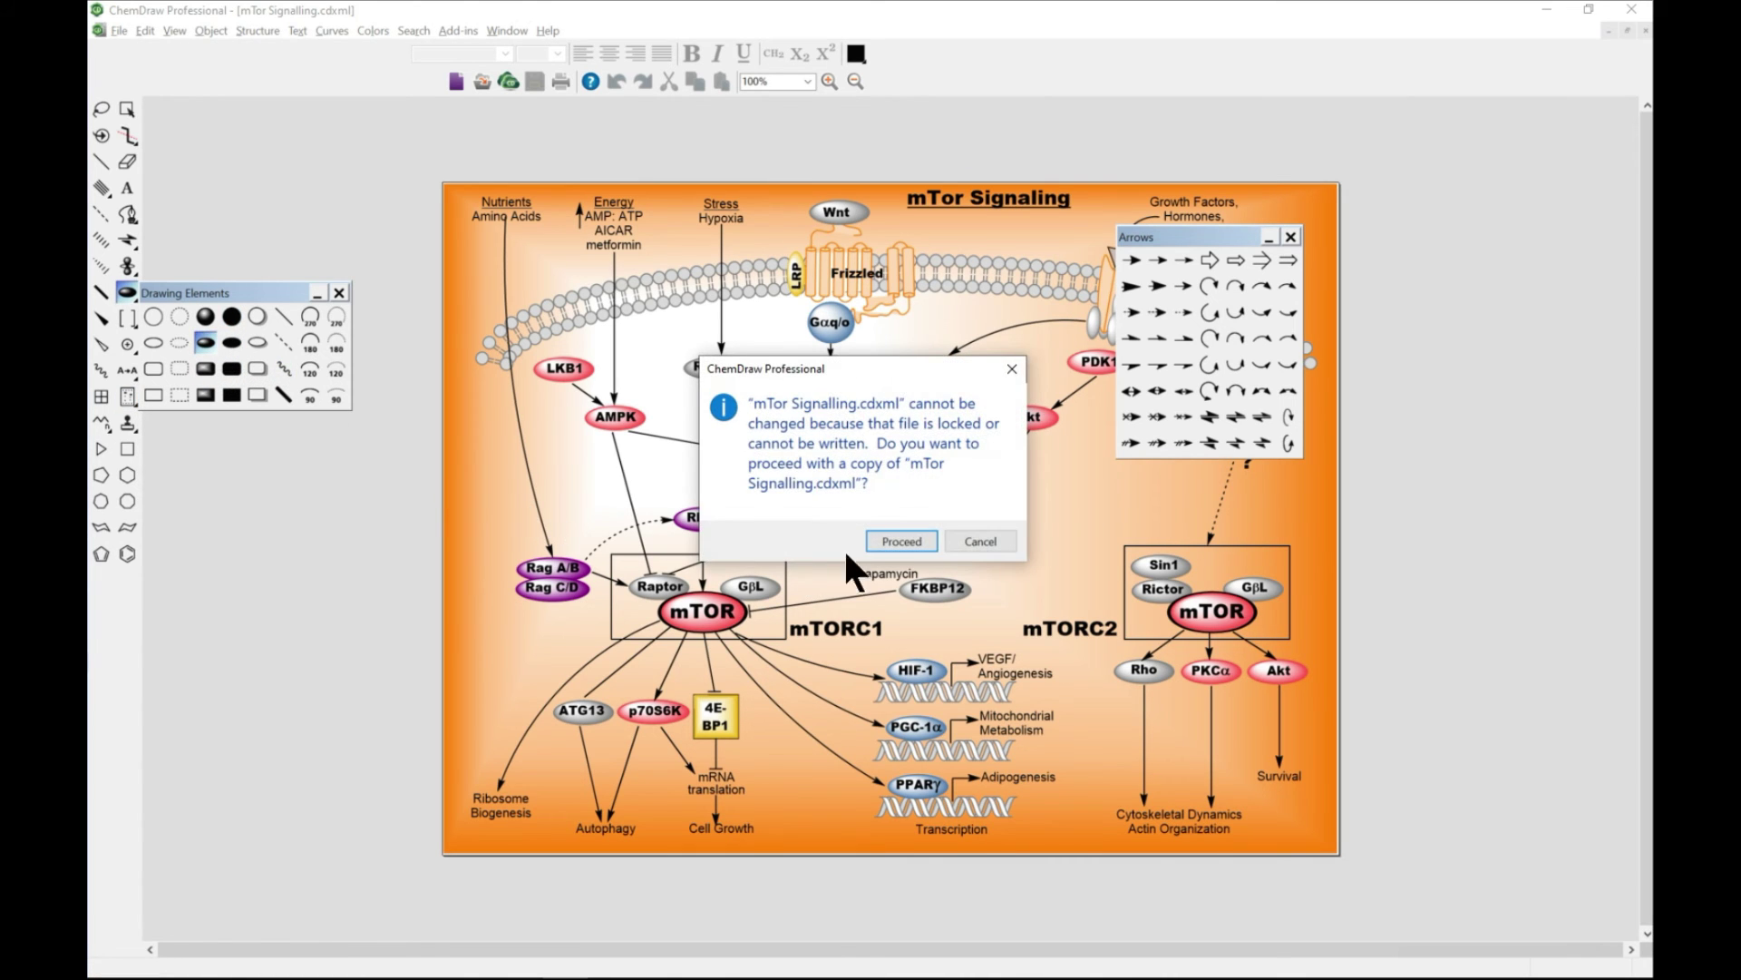
key(Return)
mouse_move(508, 499)
mouse_down()
mouse_move(571, 501)
mouse_move(546, 499)
mouse_up()
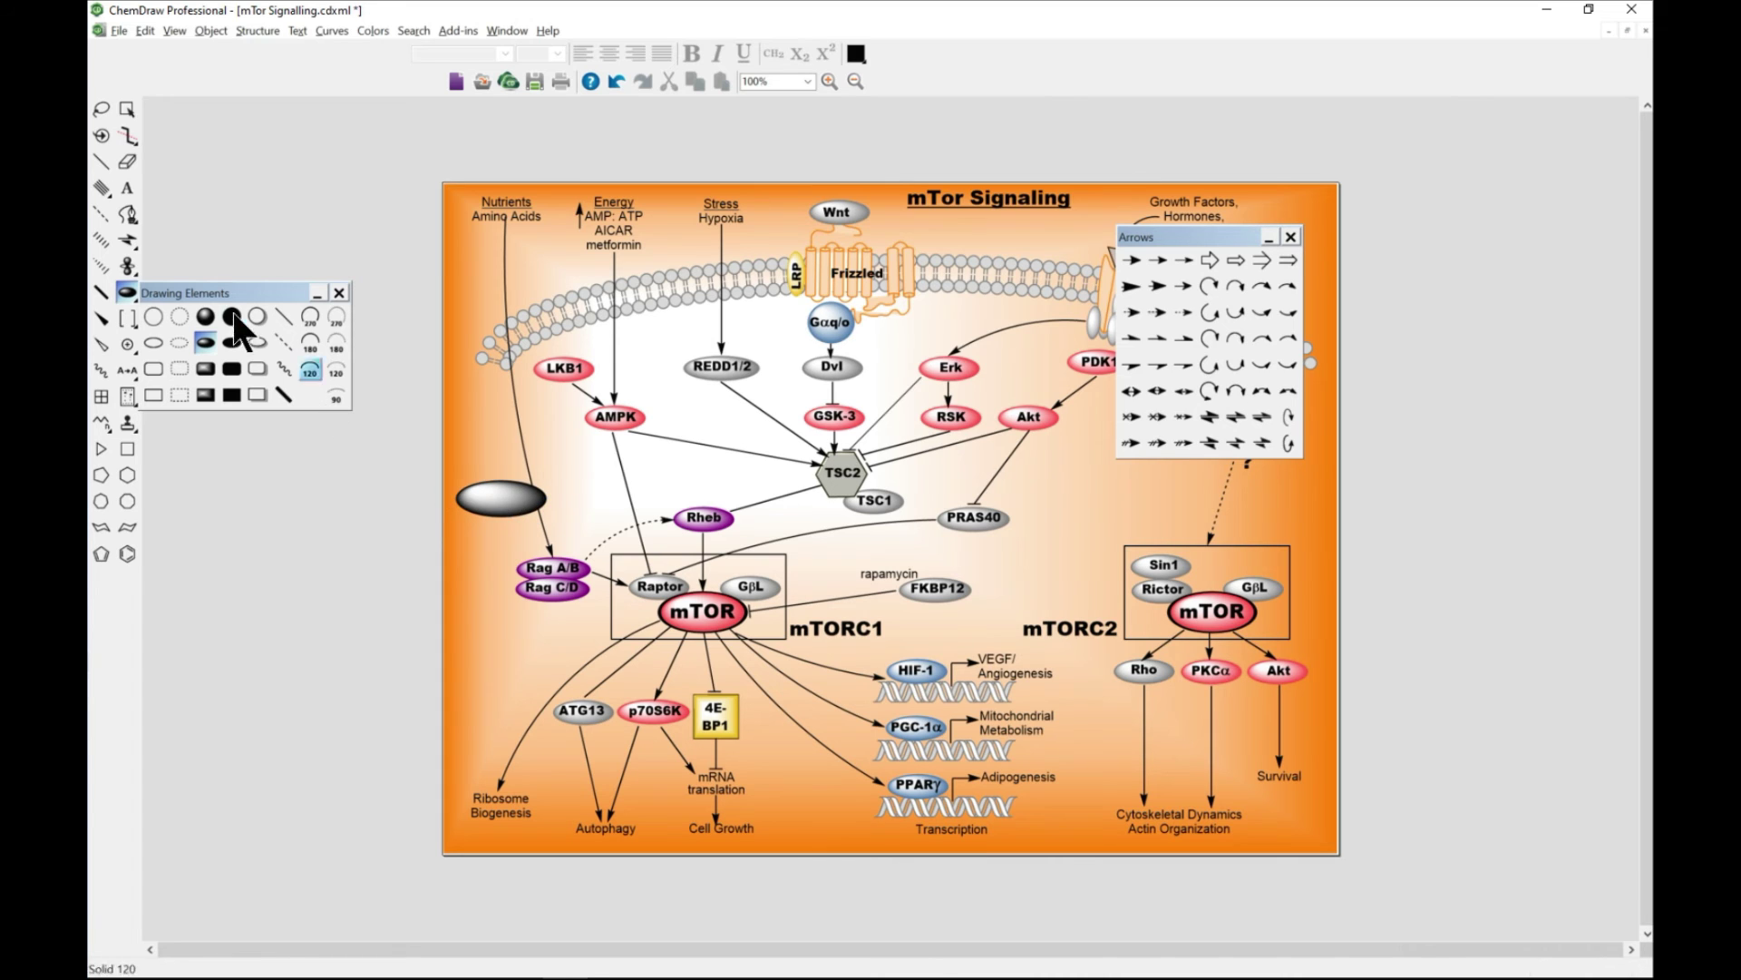
- Give the shaded oval a bold outline and deselect it
right_click(506, 508)
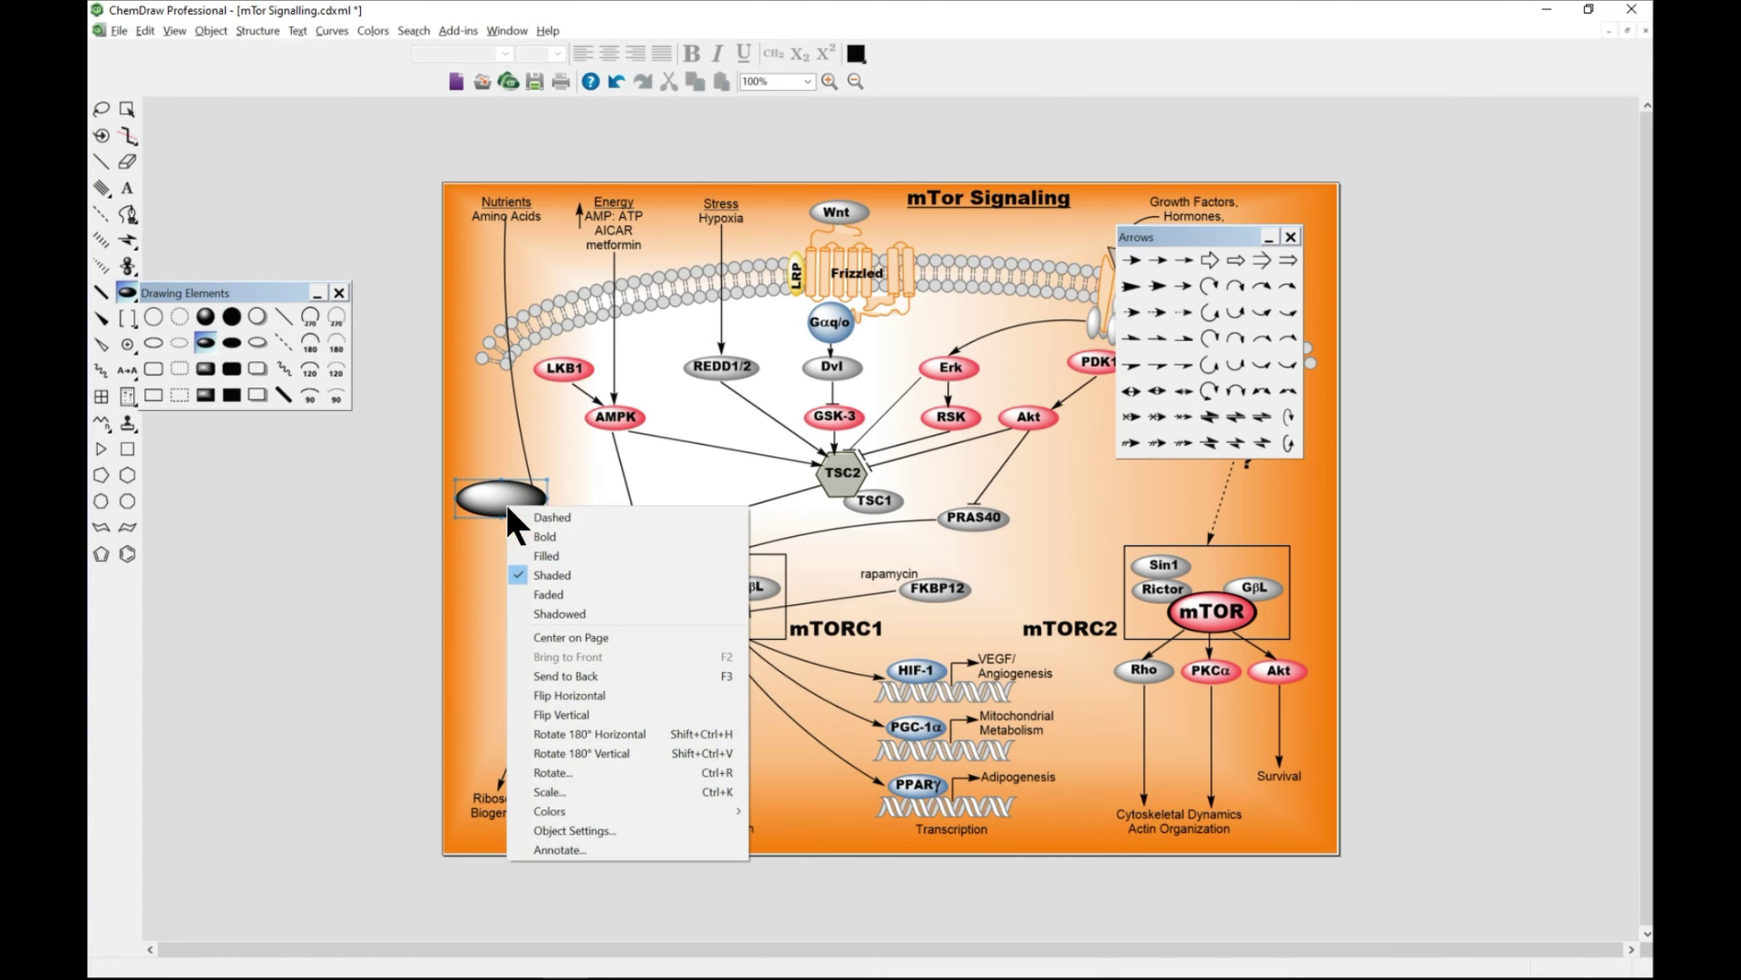
click(561, 536)
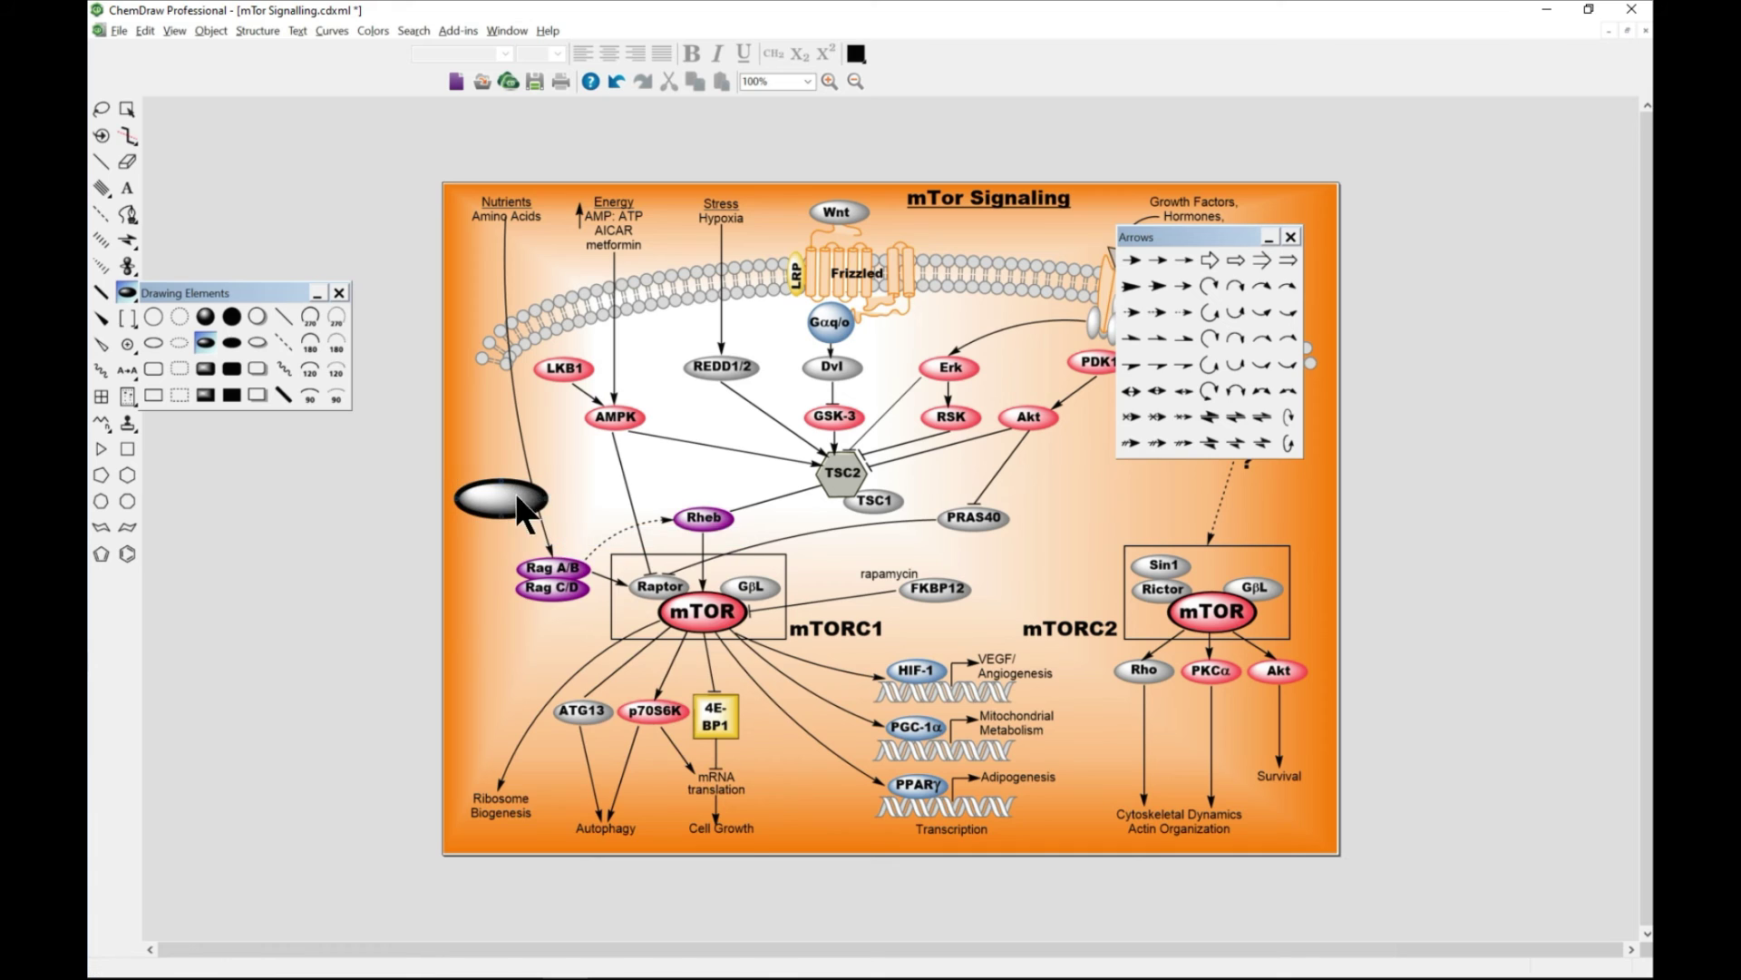
right_click(517, 497)
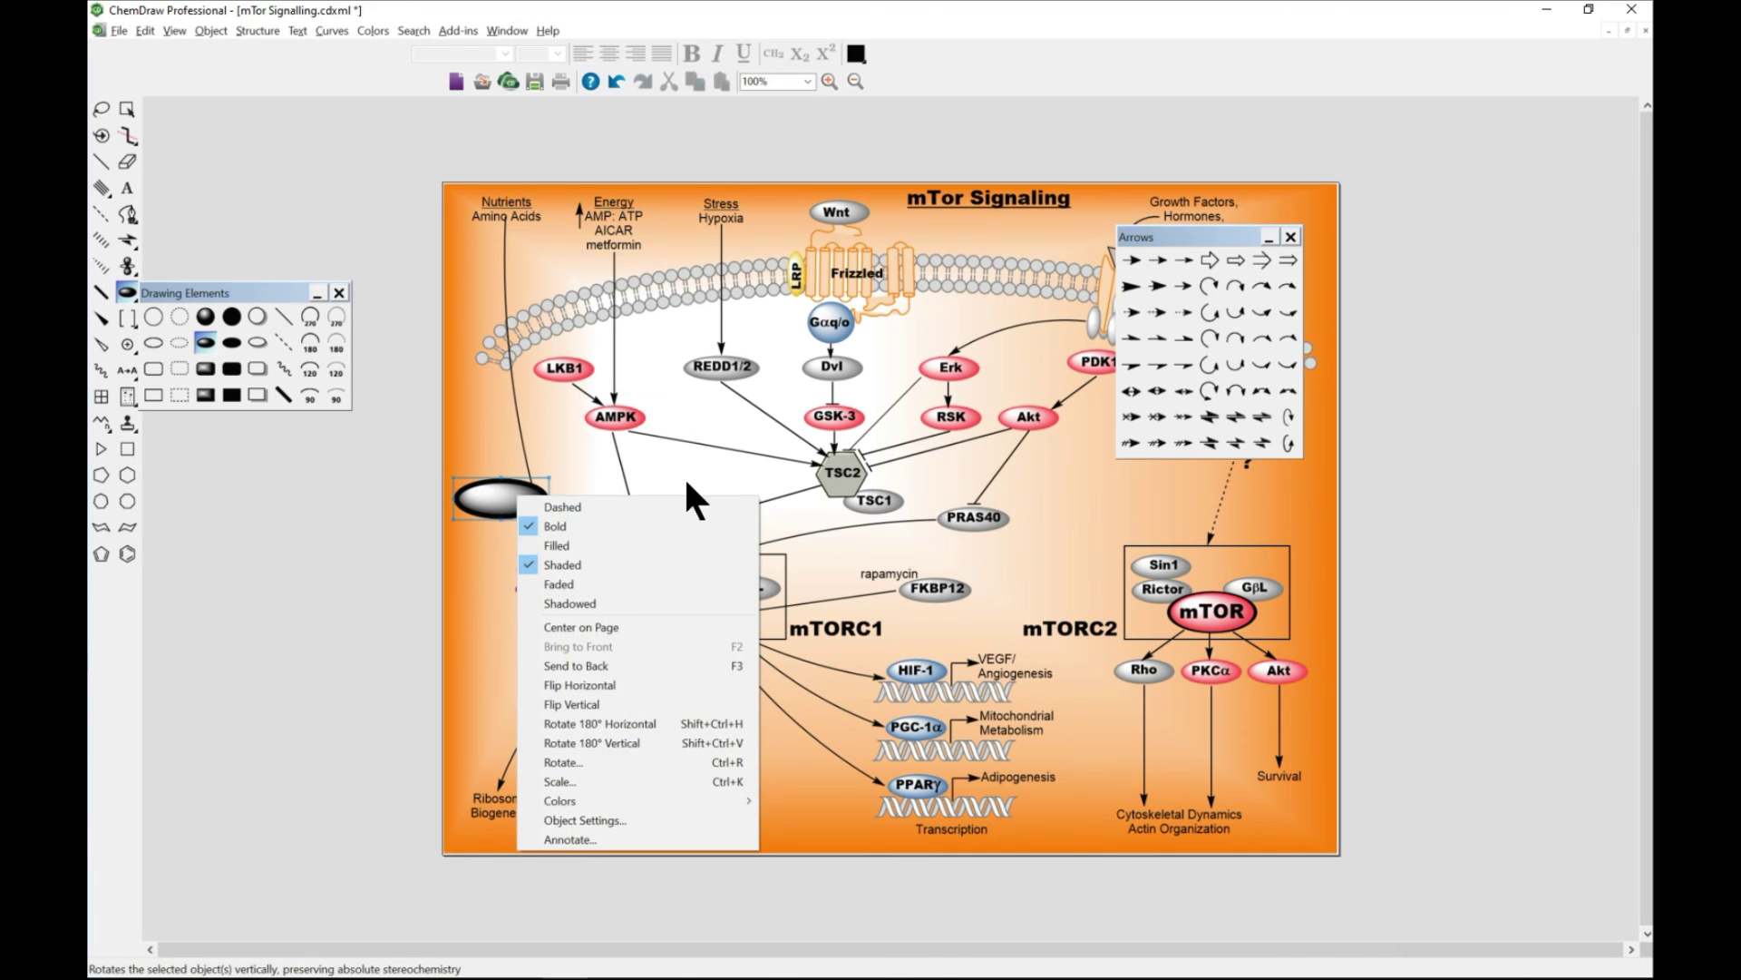
click(723, 480)
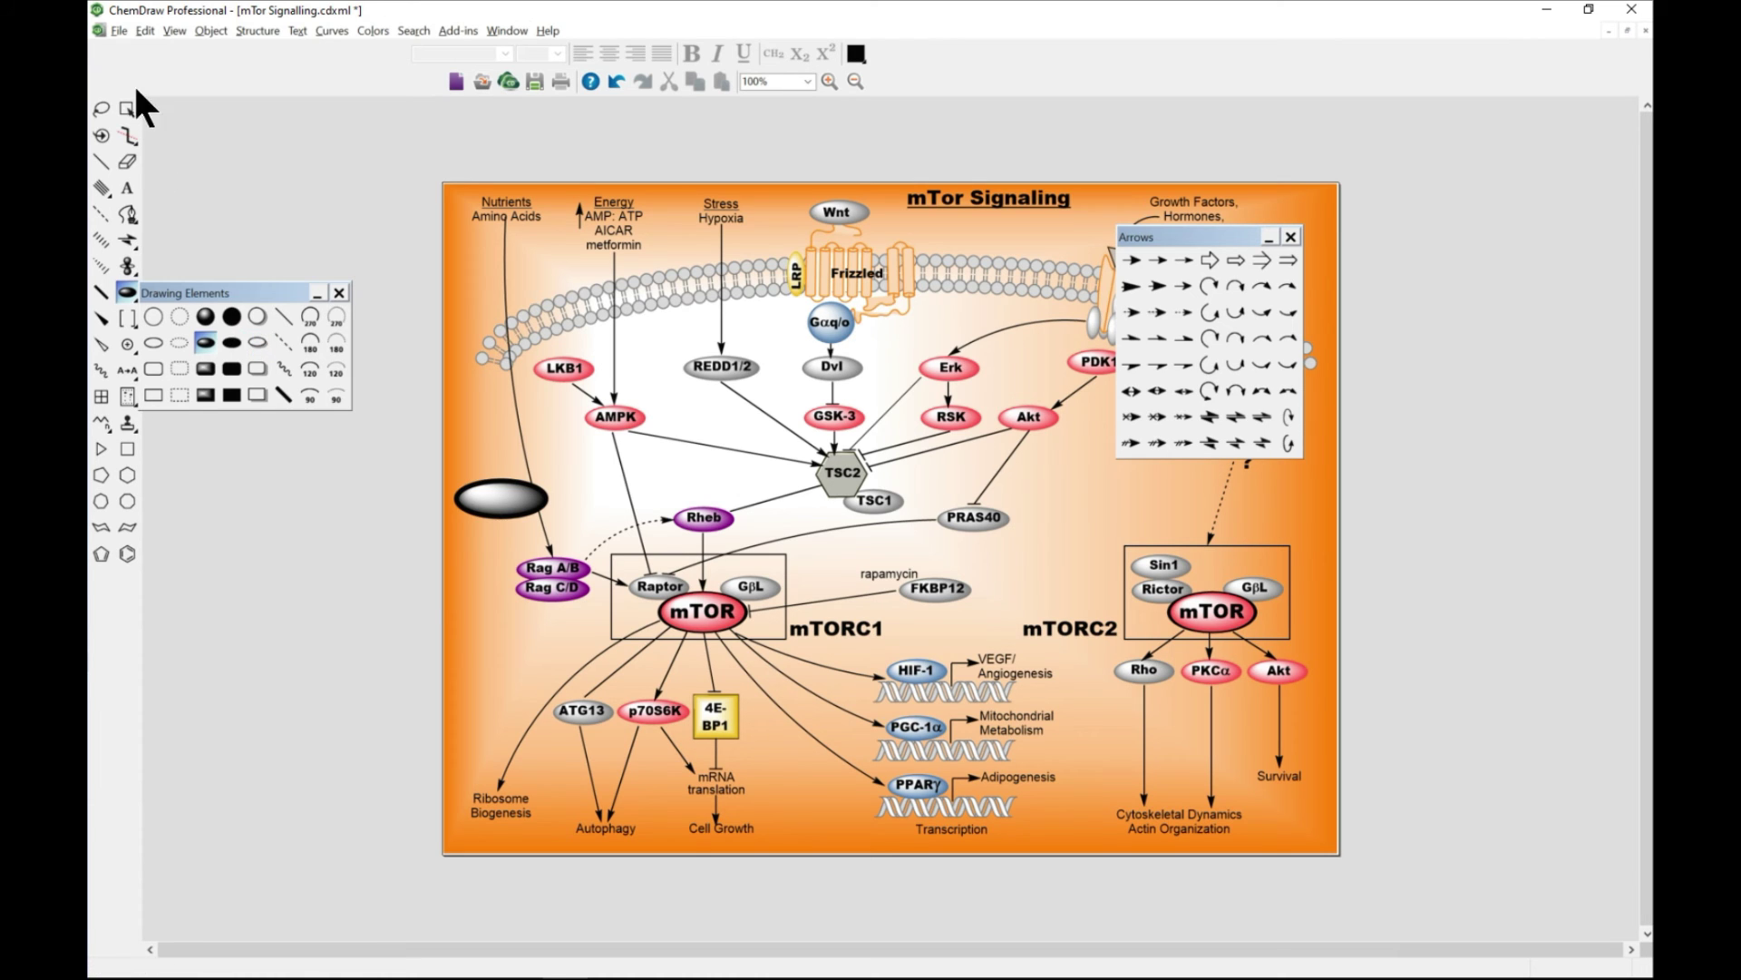
- In a new blank document, draw a horizontal line, then bend it slightly and lengthen it rightward
click(119, 31)
click(158, 46)
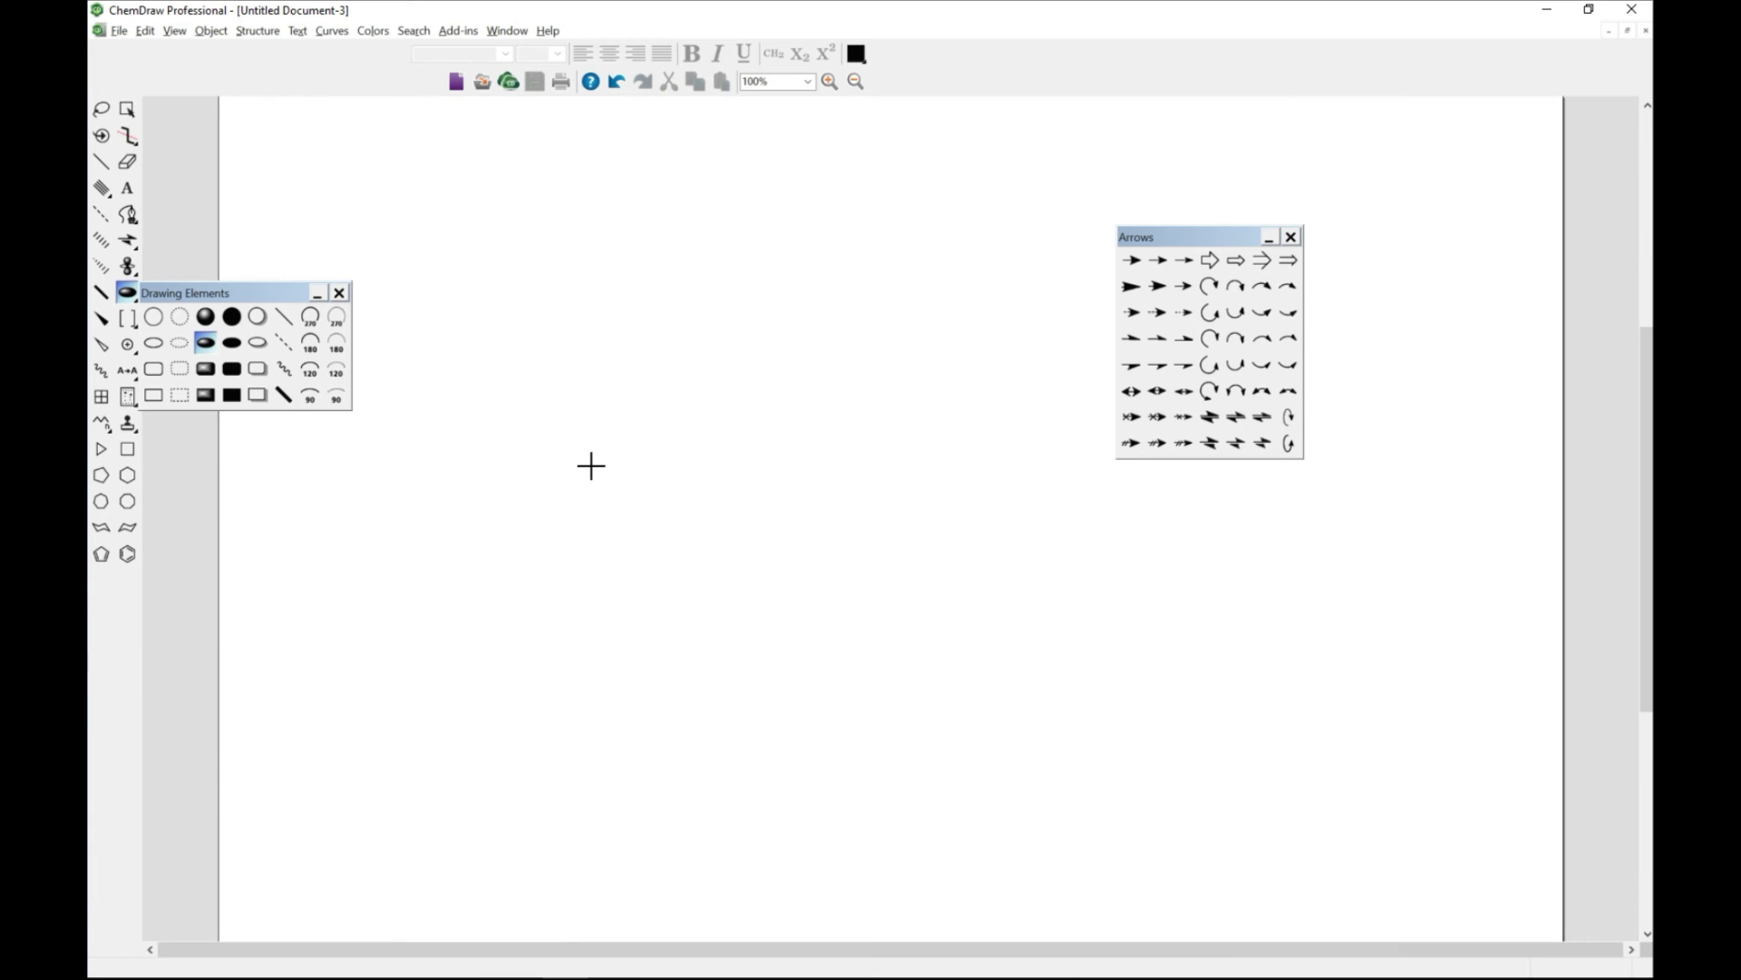
click(284, 316)
drag(607, 404, 827, 404)
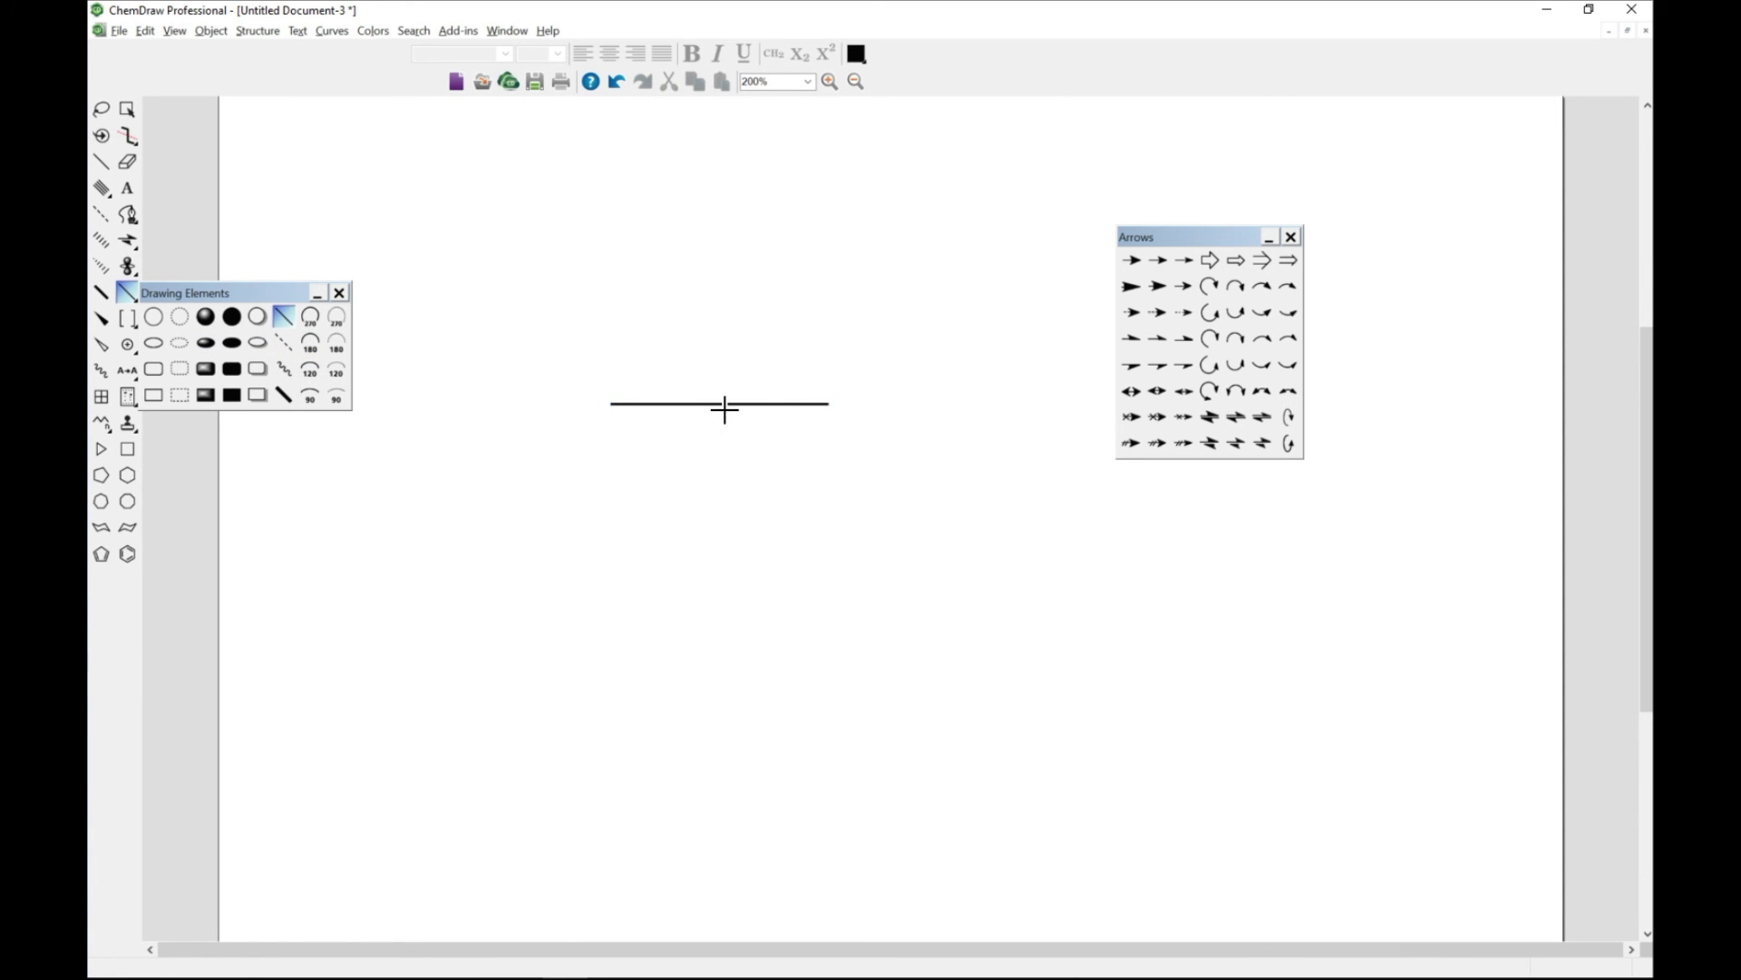
mouse_move(720, 403)
mouse_down()
mouse_move(716, 335)
mouse_move(723, 419)
mouse_move(729, 402)
mouse_up()
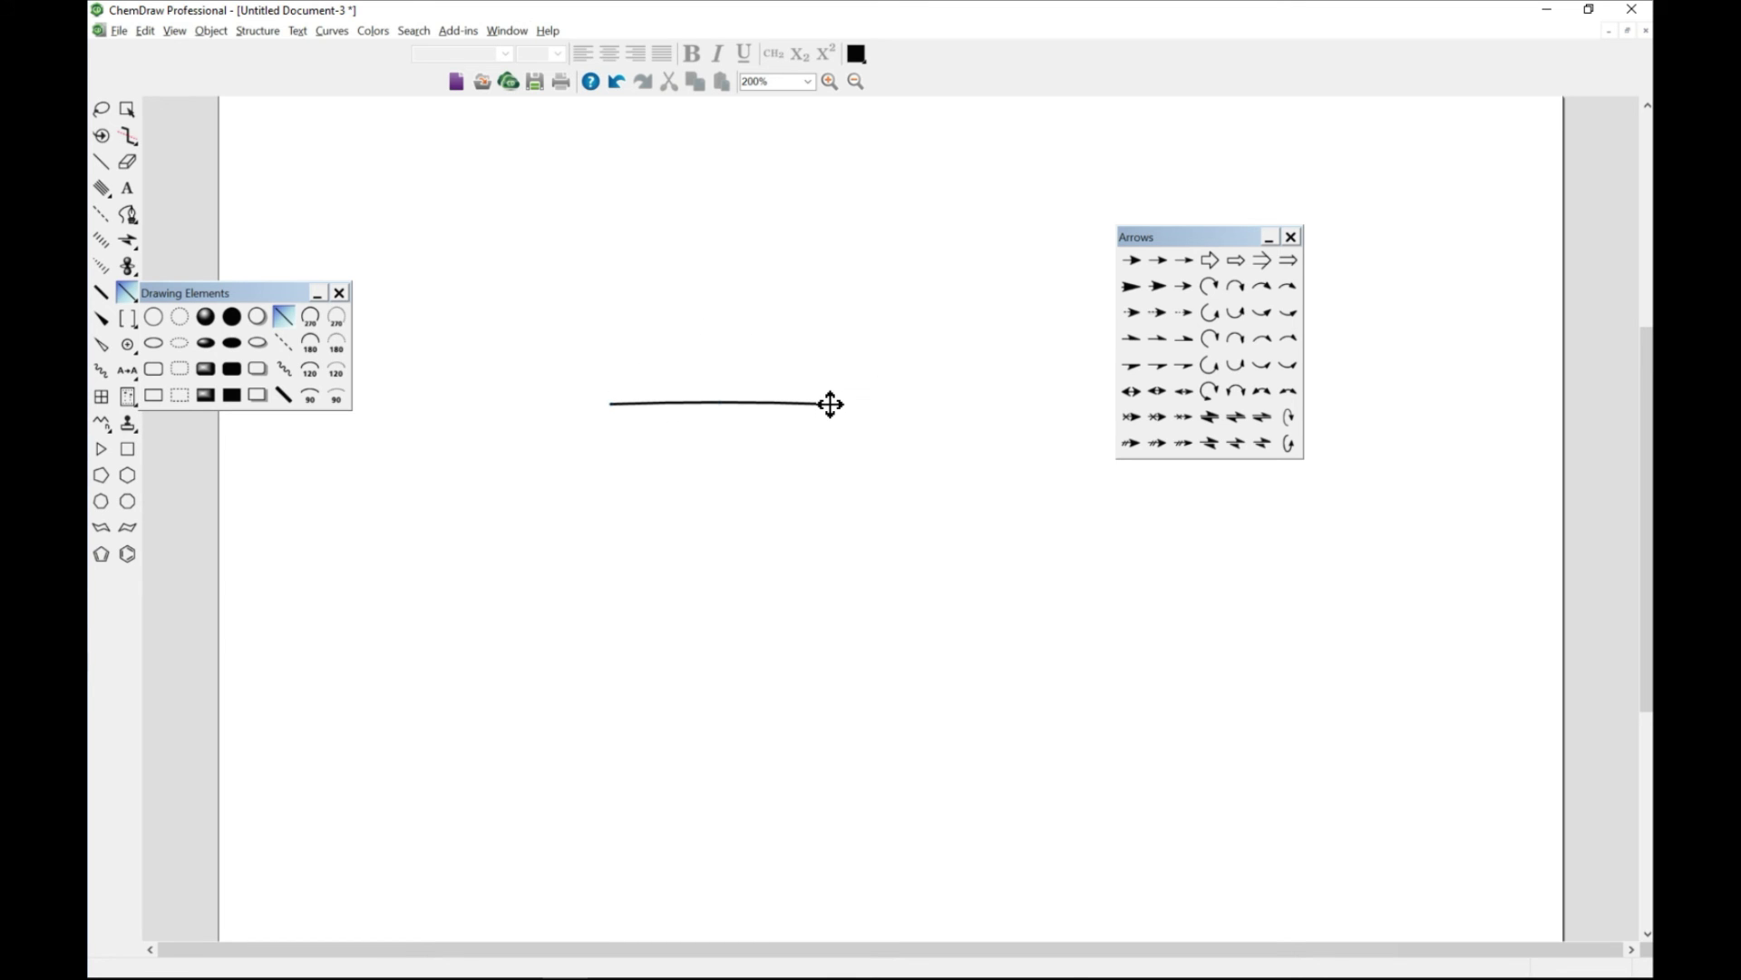
drag(829, 404, 919, 323)
click(340, 293)
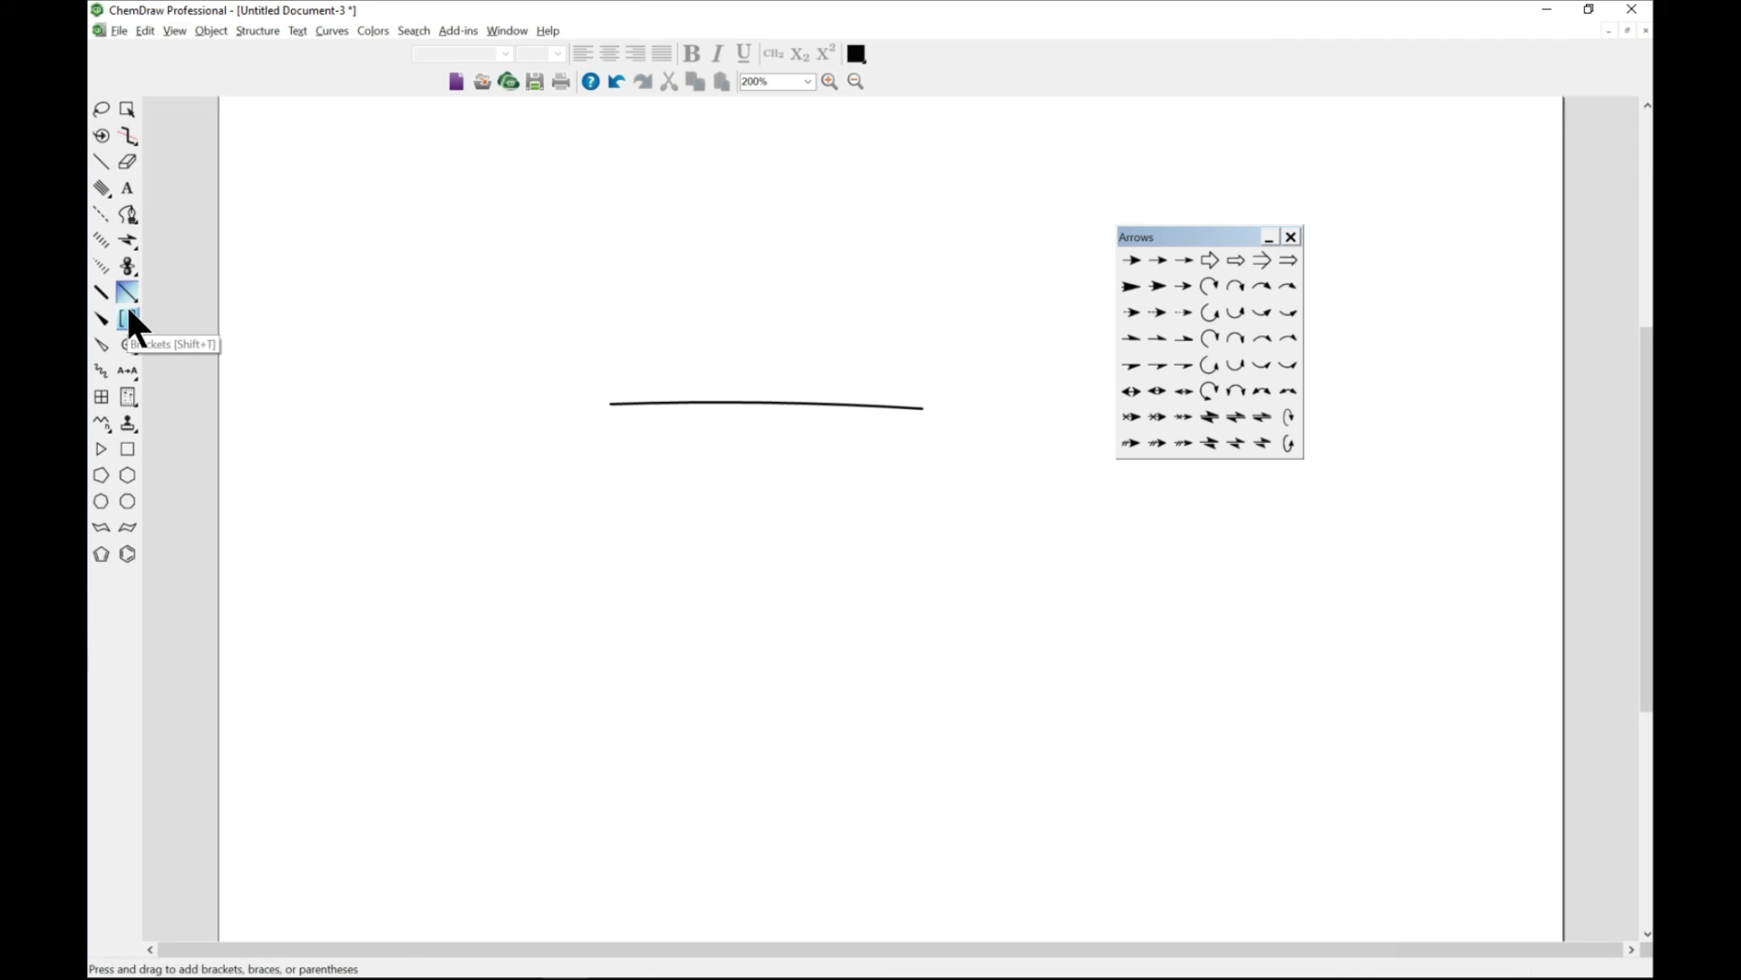
- Draw a pair of square brackets above the line, labelled 'n'
drag(127, 308, 160, 315)
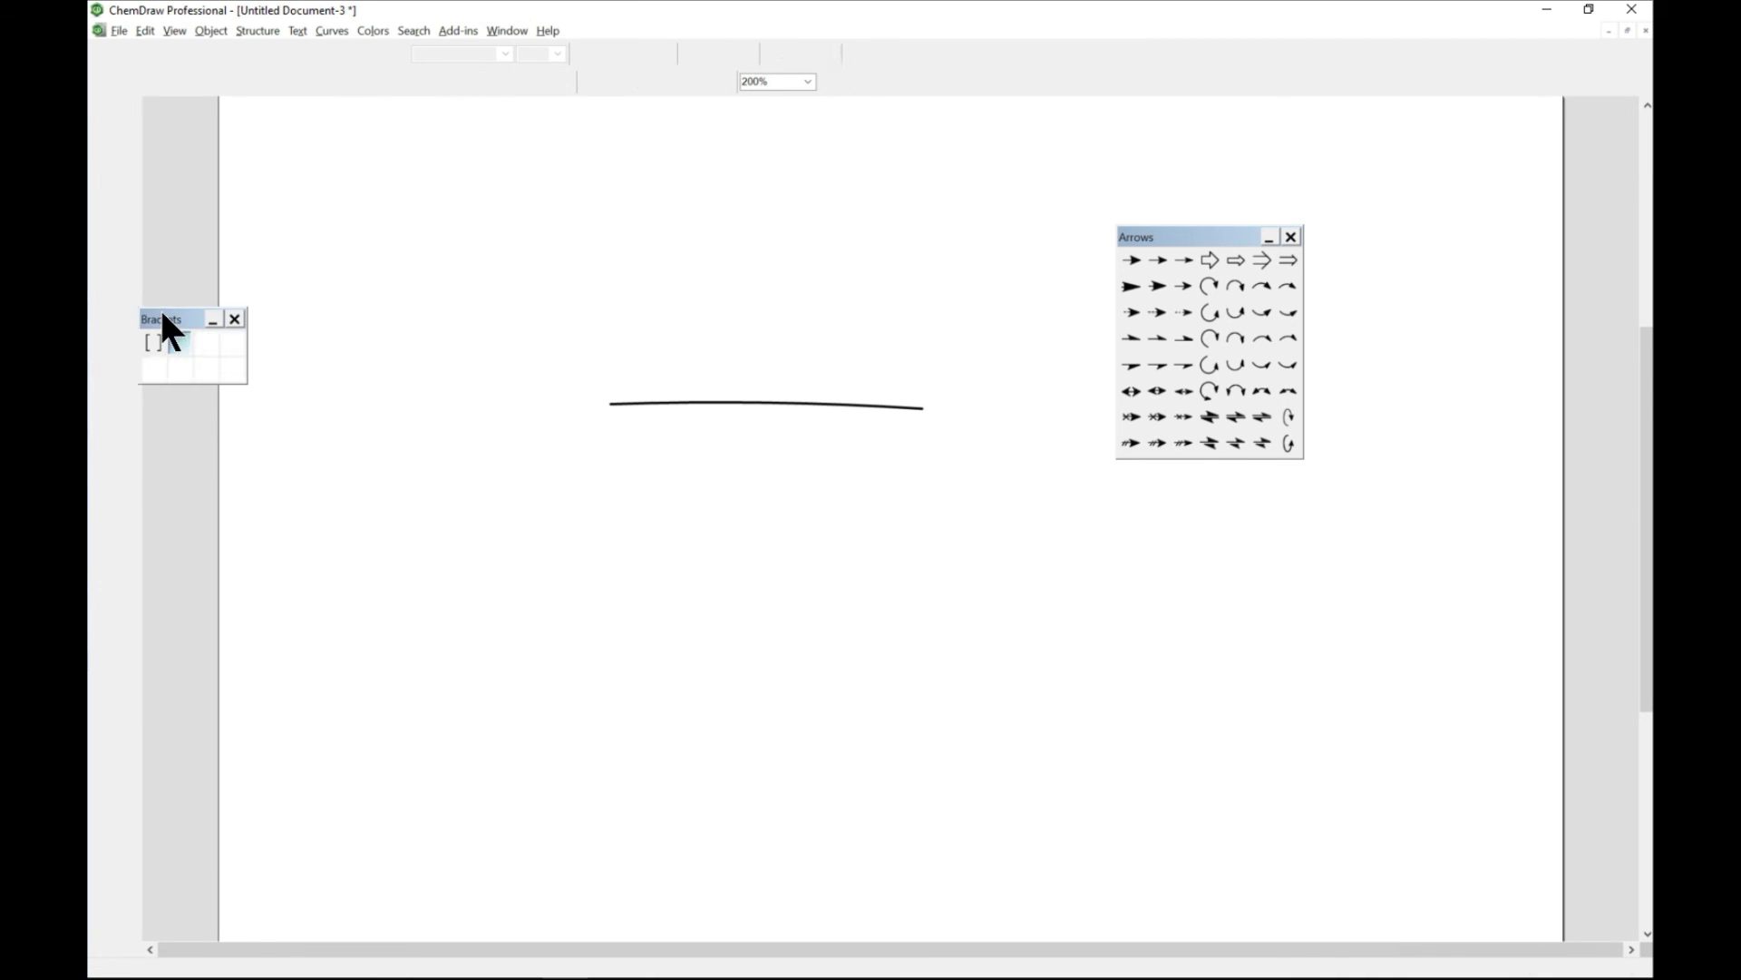
click(157, 345)
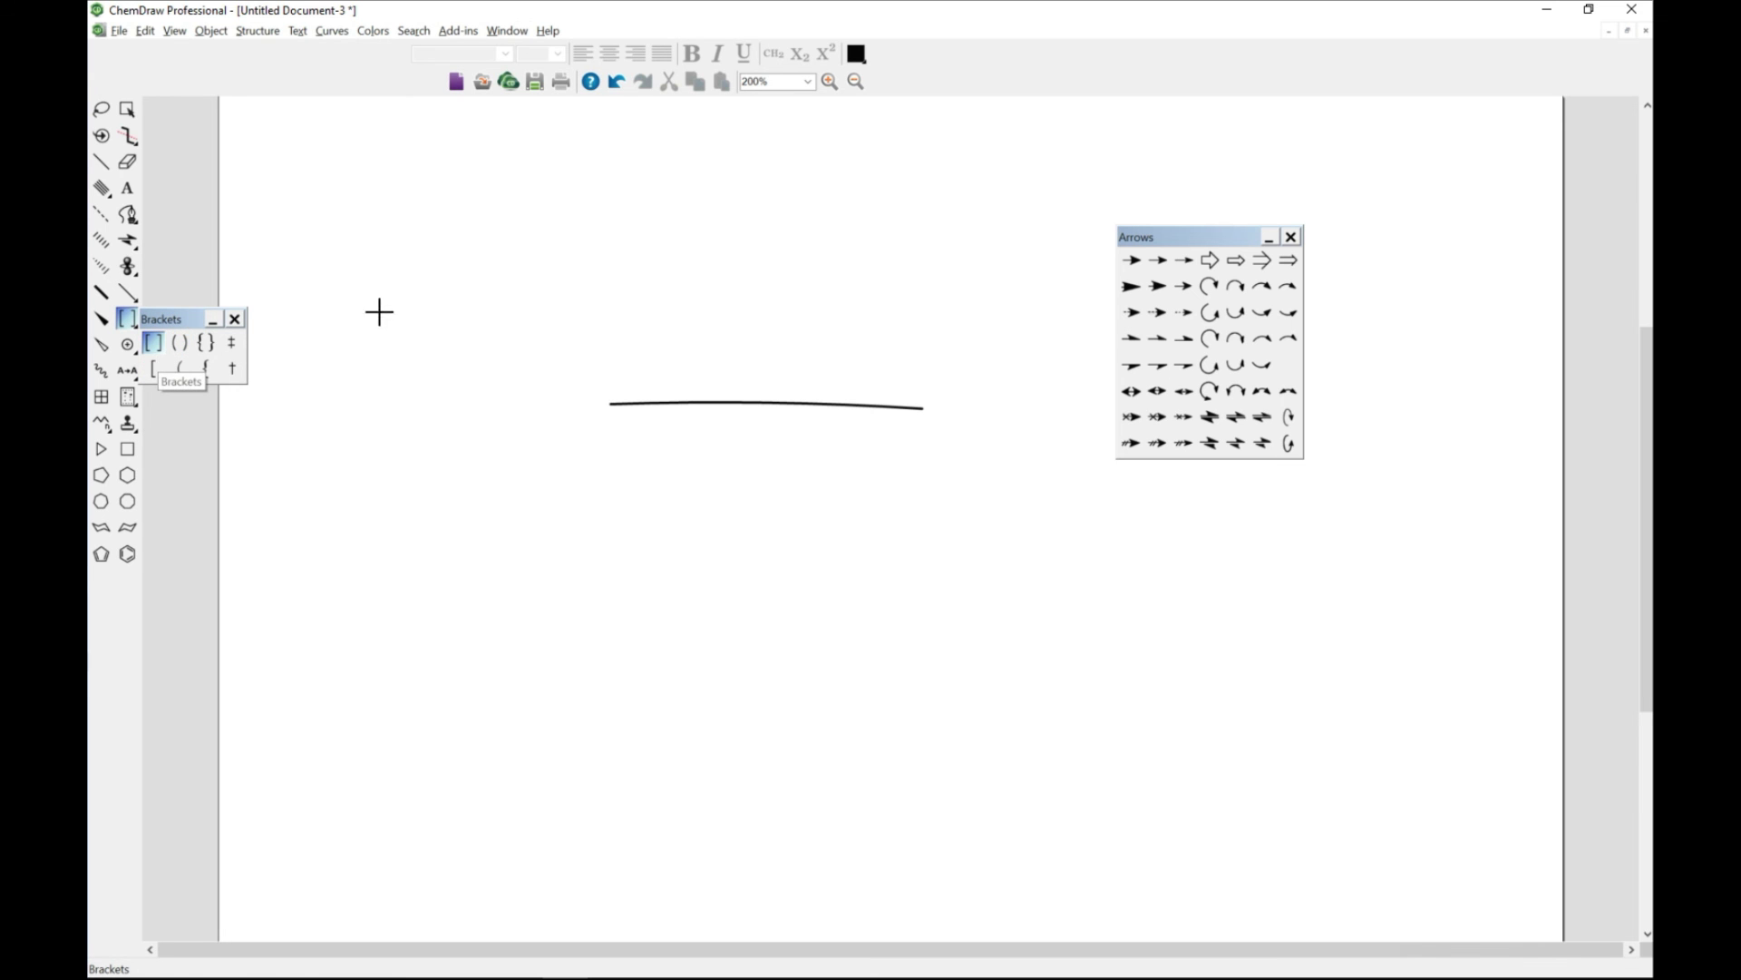
mouse_move(390, 251)
mouse_down()
mouse_move(547, 350)
mouse_move(696, 529)
mouse_move(1179, 832)
mouse_move(805, 517)
mouse_move(580, 362)
mouse_move(486, 321)
mouse_up()
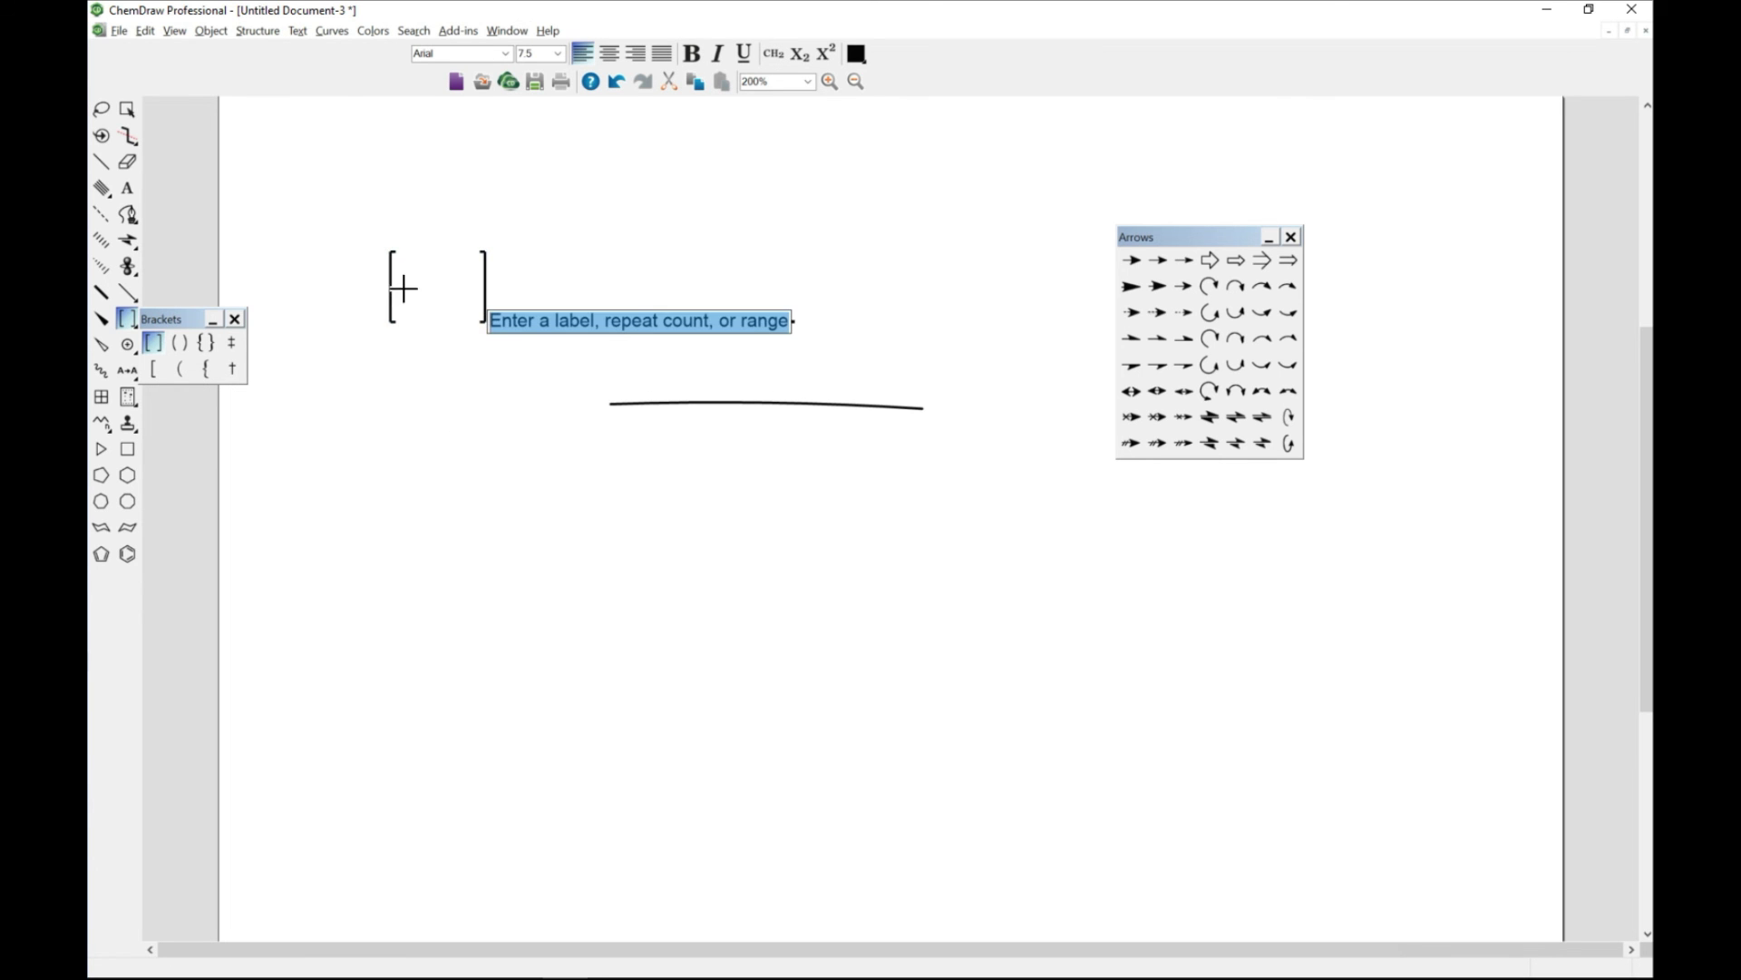
click(535, 328)
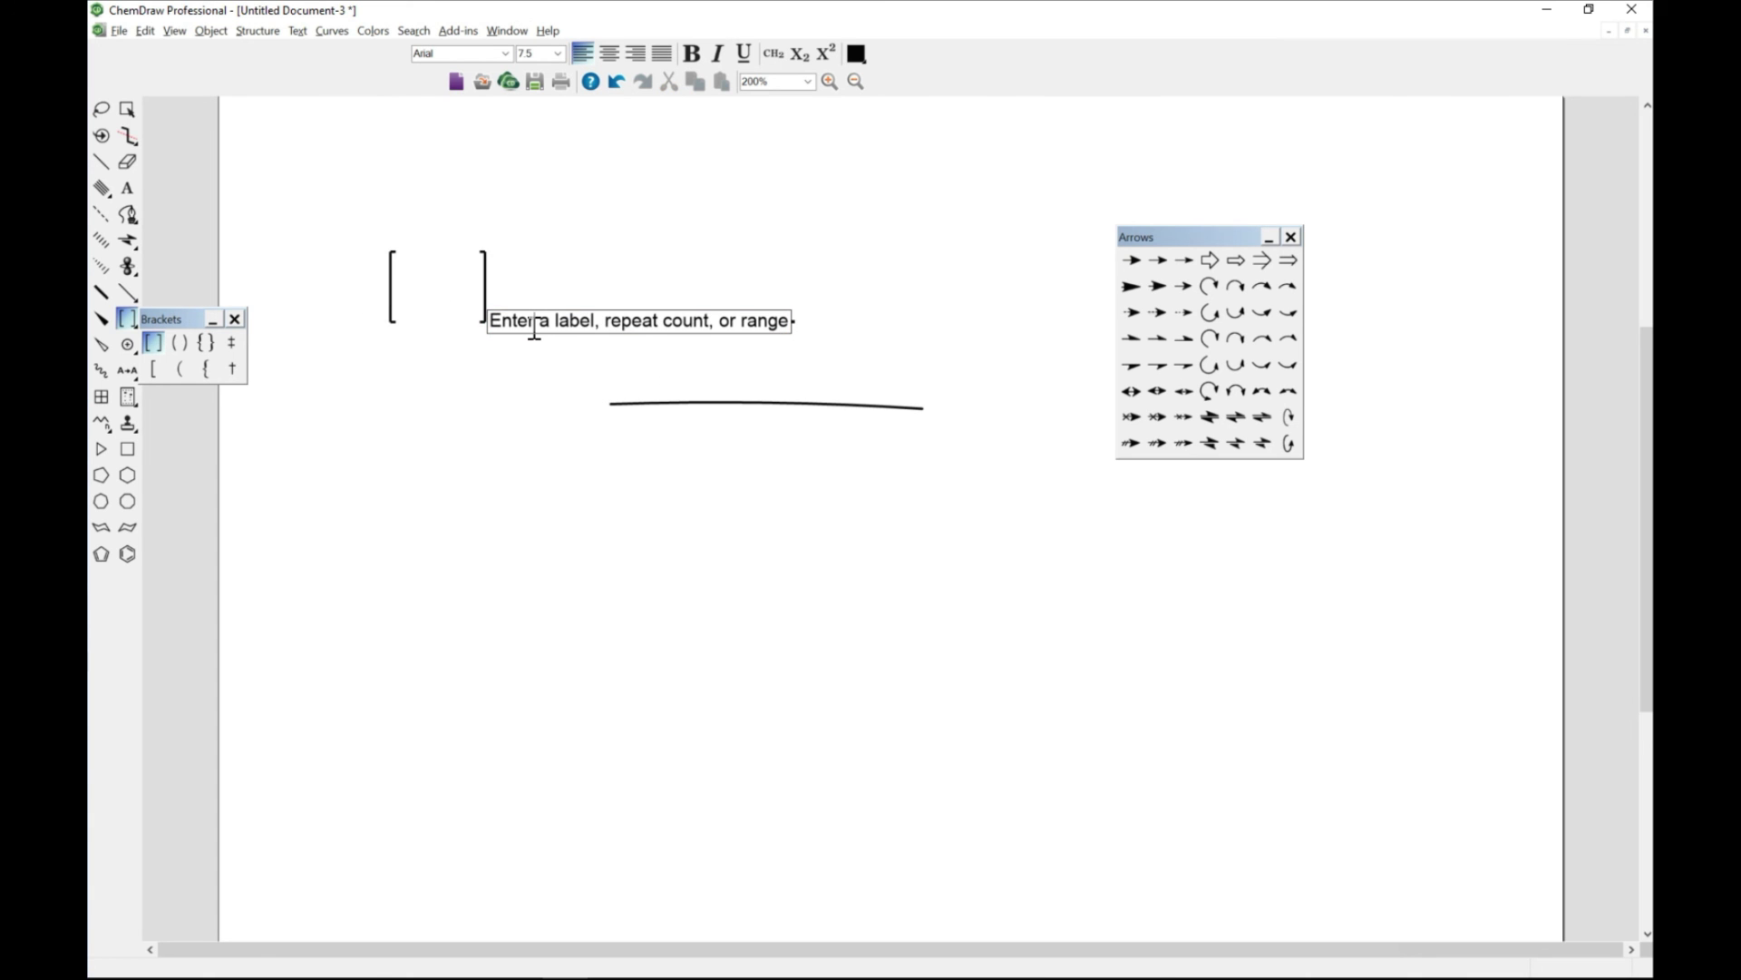
text(n)
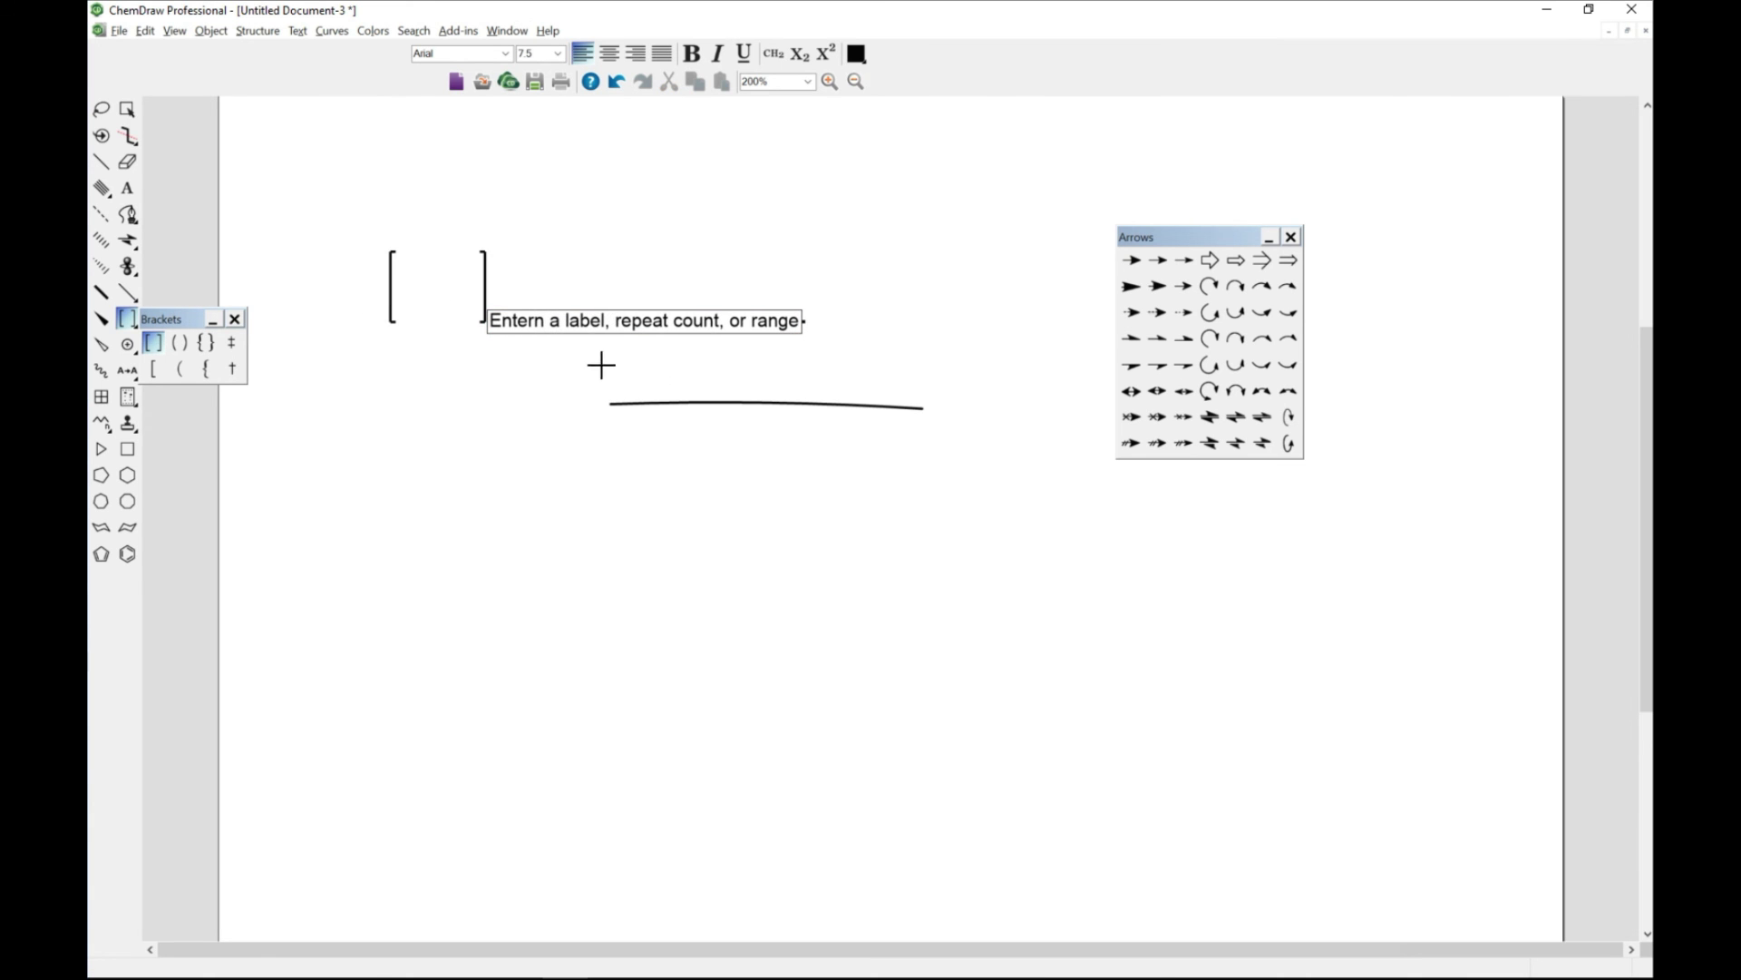
click(181, 345)
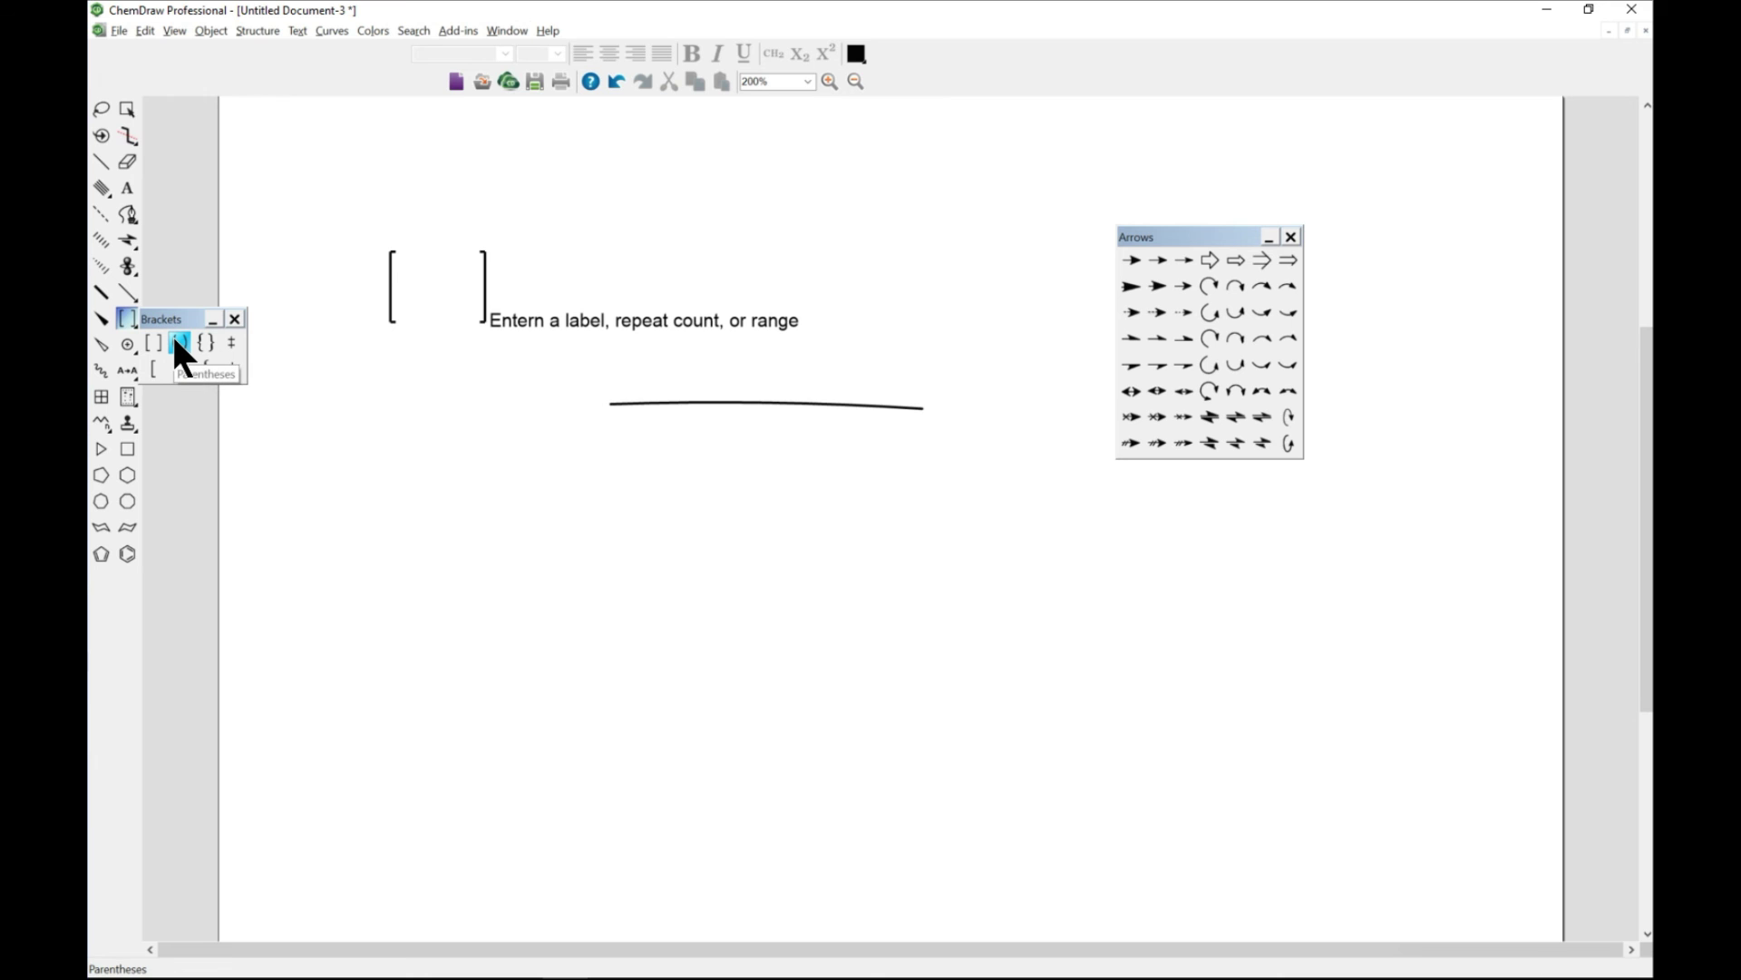
- Draw a pair of parentheses below the line and a pair of braces to their right
drag(399, 535, 726, 697)
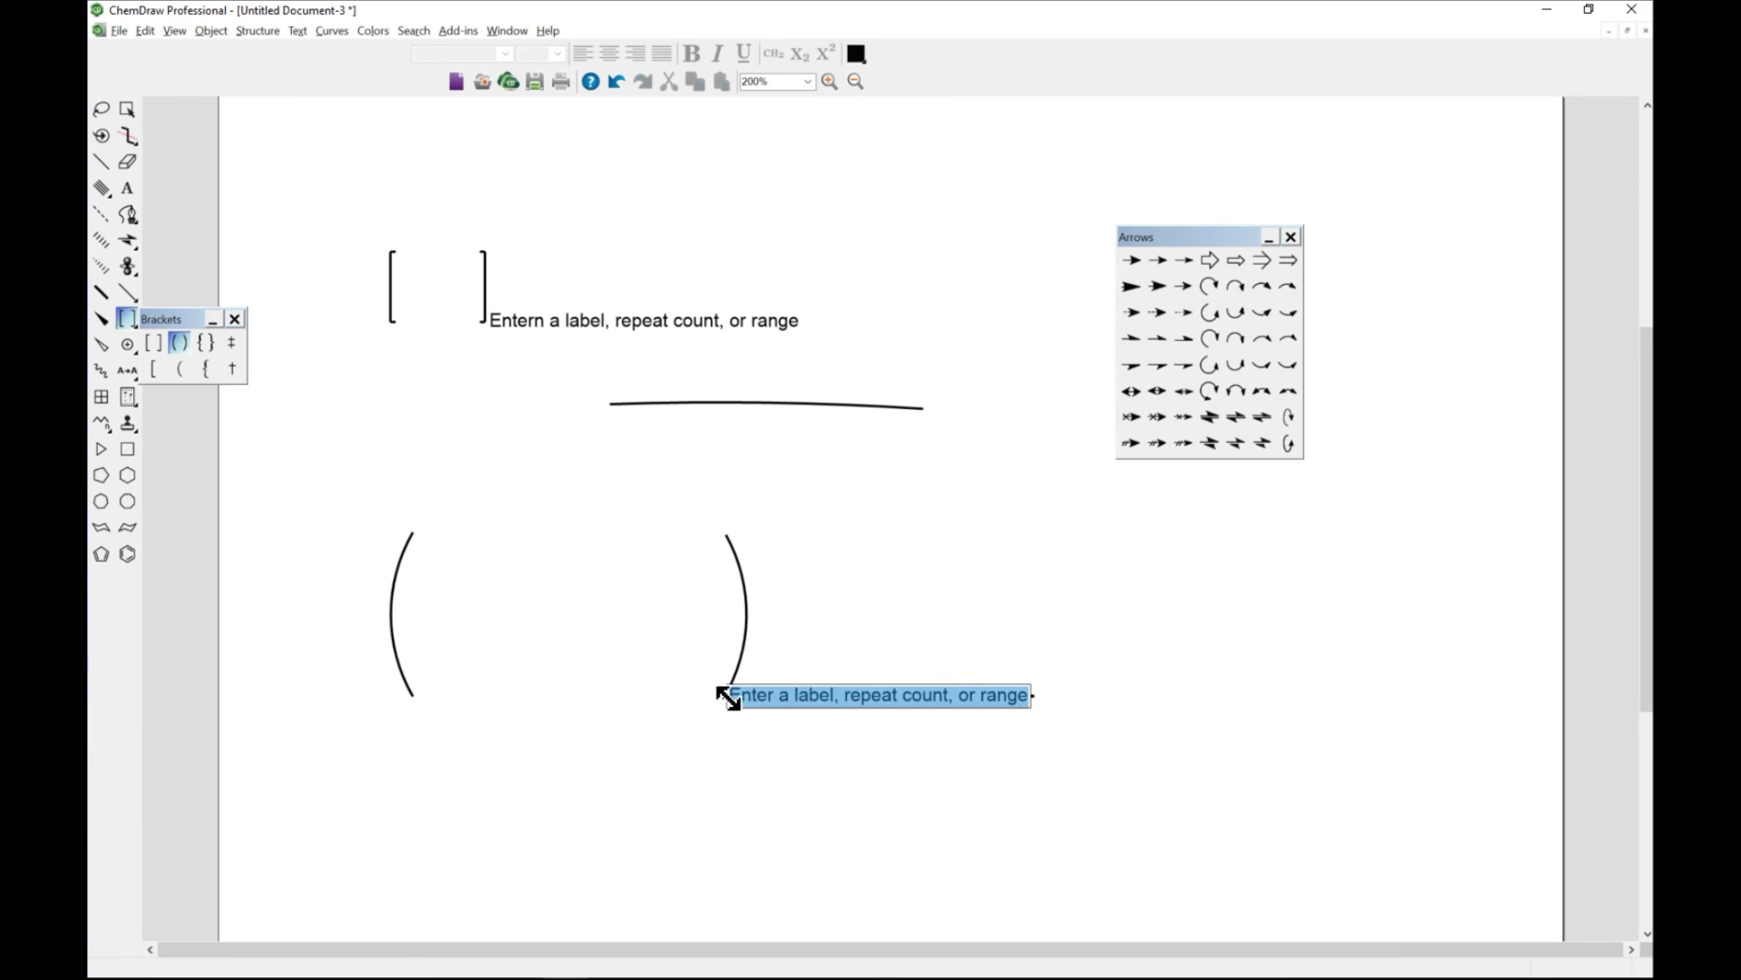
click(205, 340)
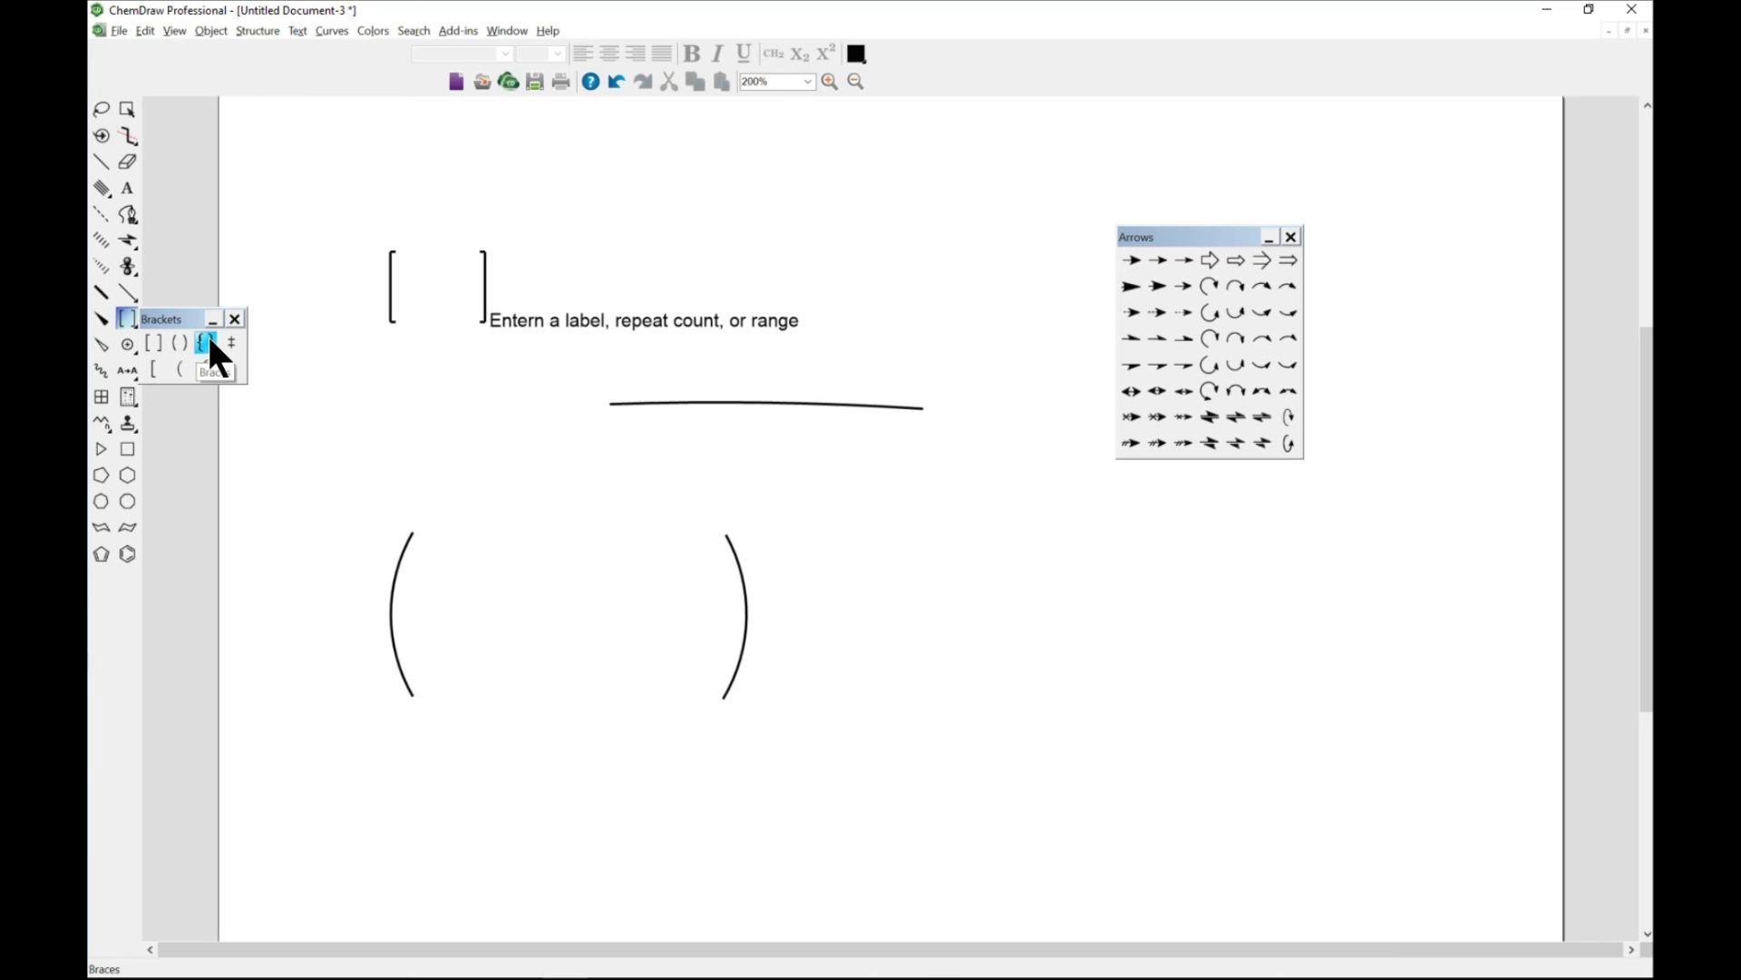
drag(745, 507, 997, 628)
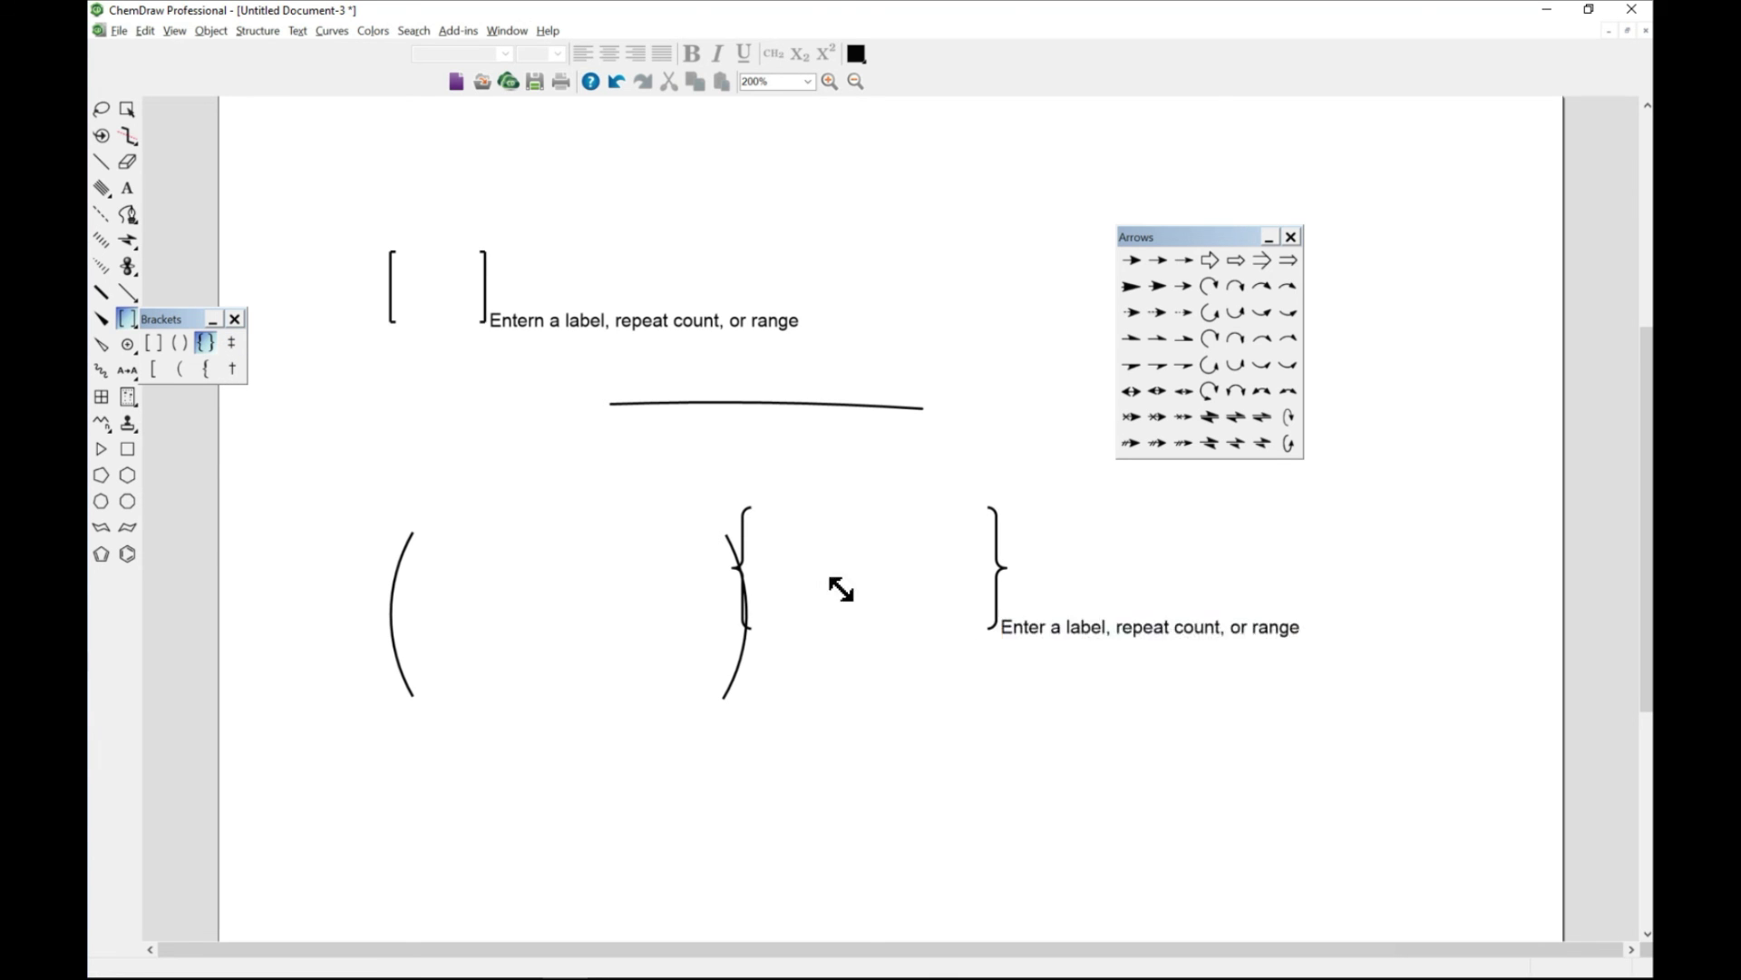
click(229, 341)
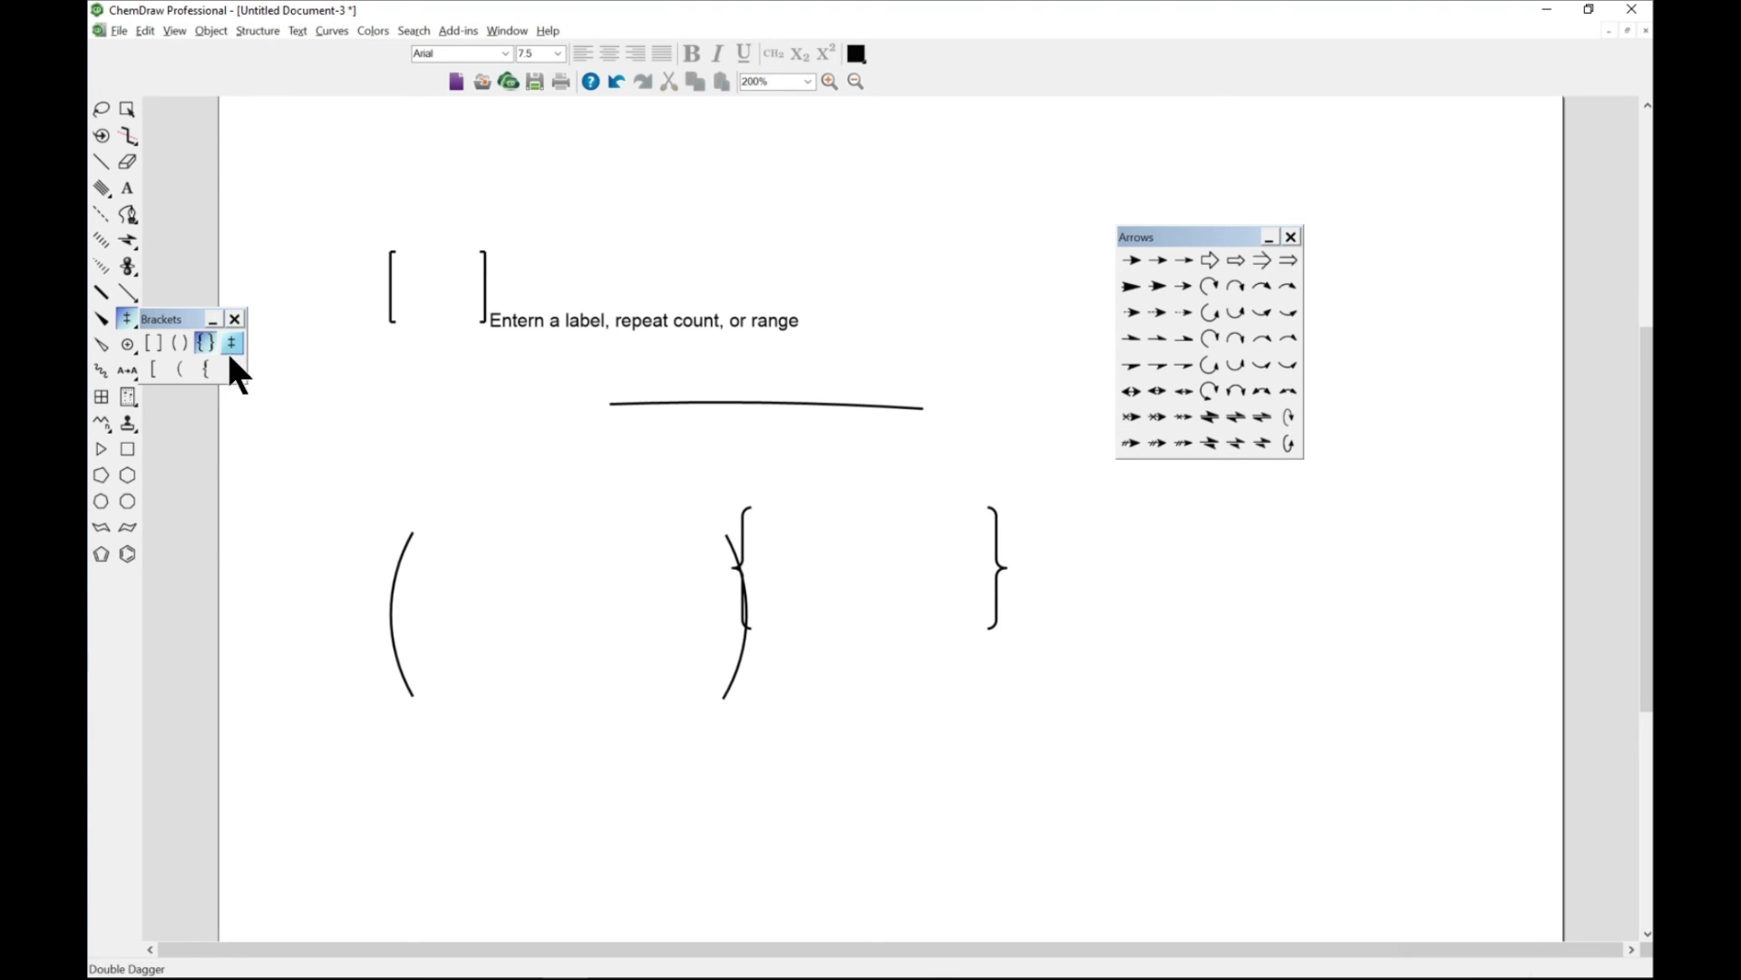
click(231, 345)
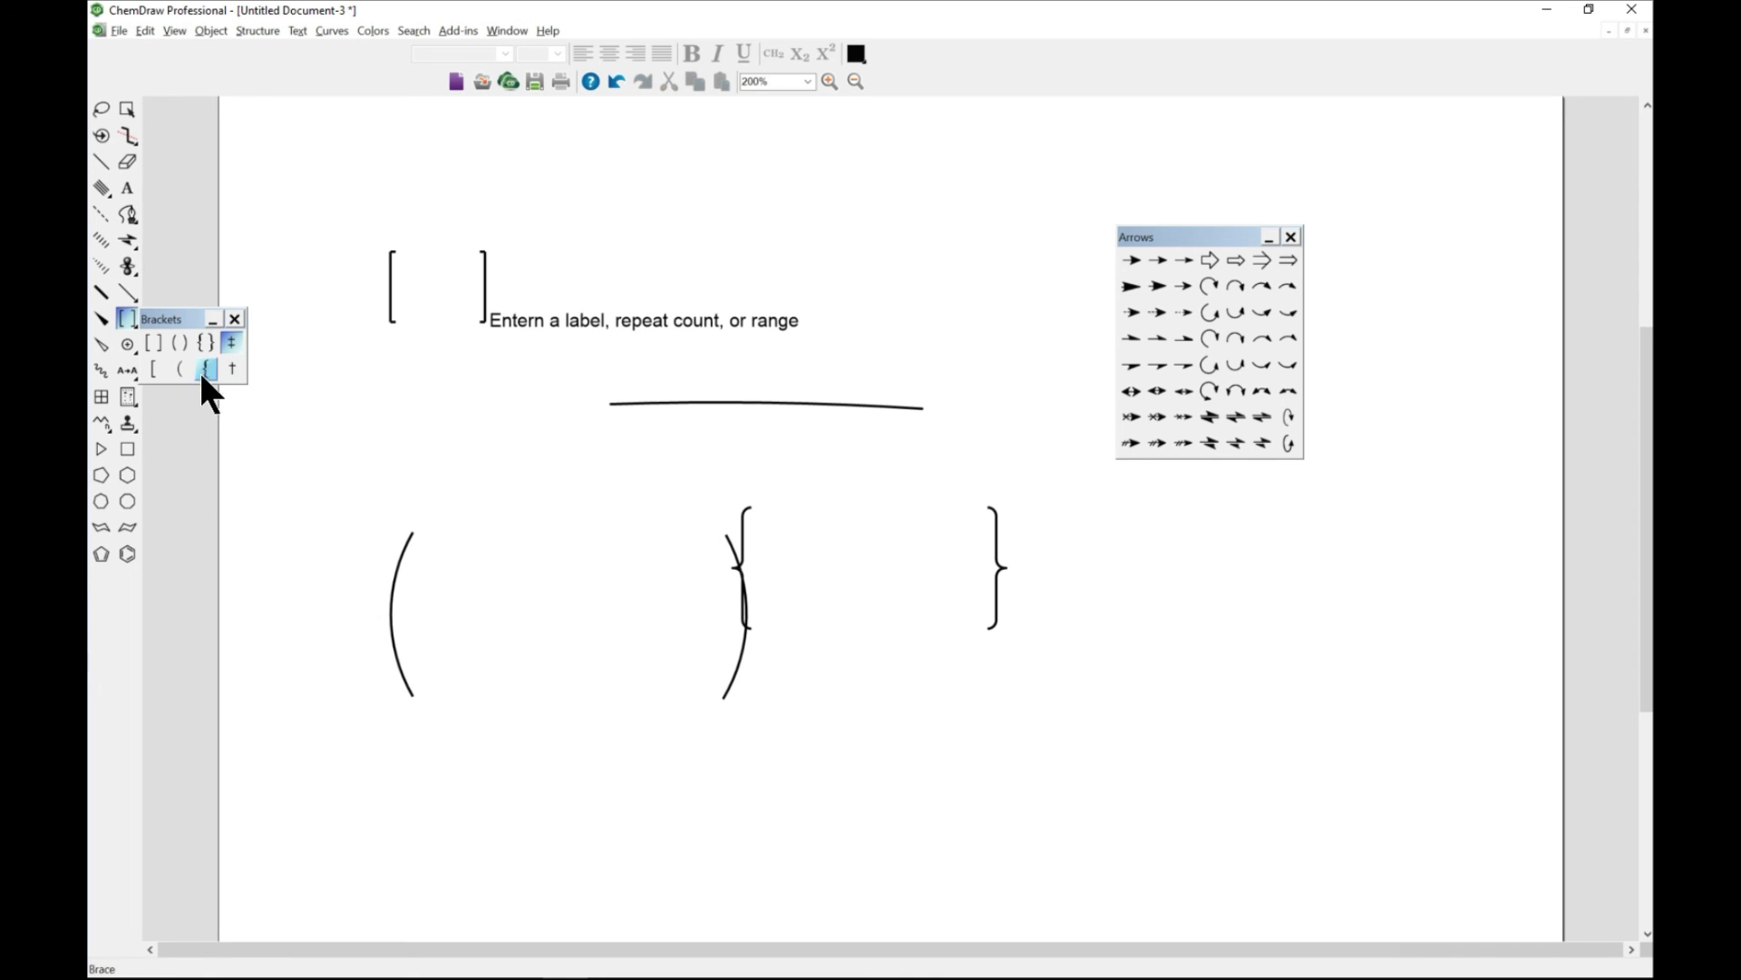